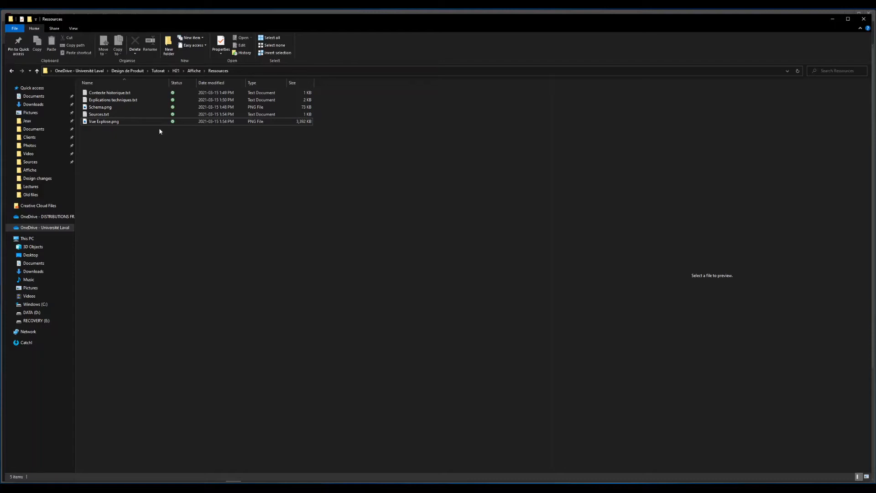
Step: Preview the exploded view, schematic, historical context, technical explanations and sources files in the Ressources folder
left_click(182, 122)
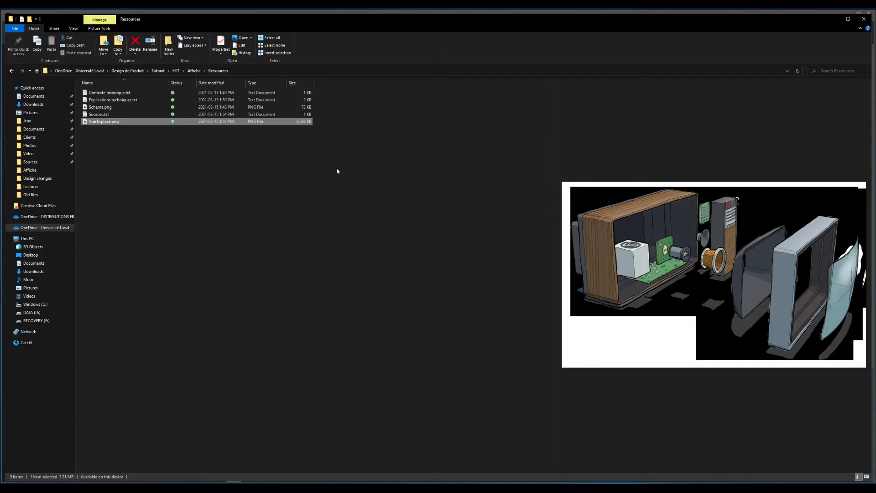
left_click(119, 109)
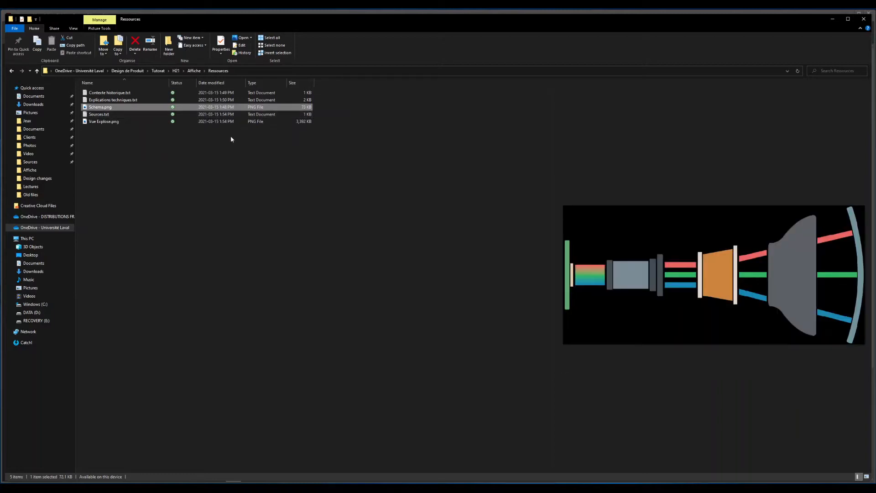
left_click(108, 93)
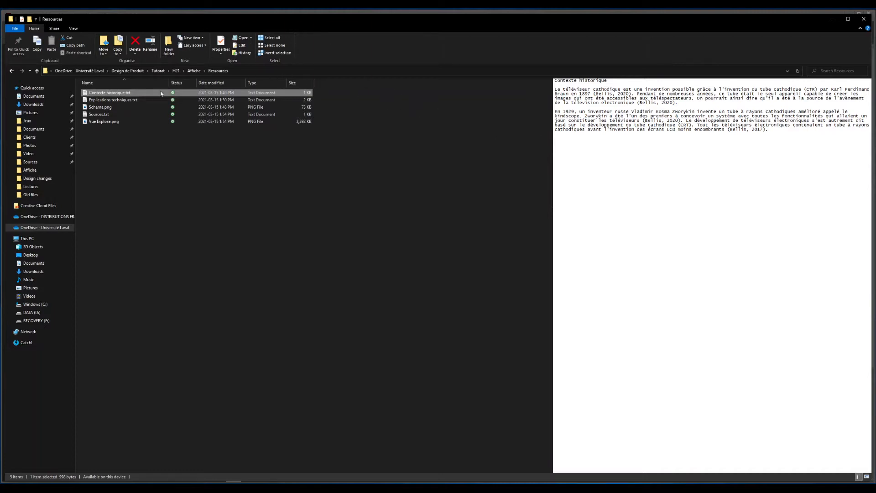
left_click(137, 99)
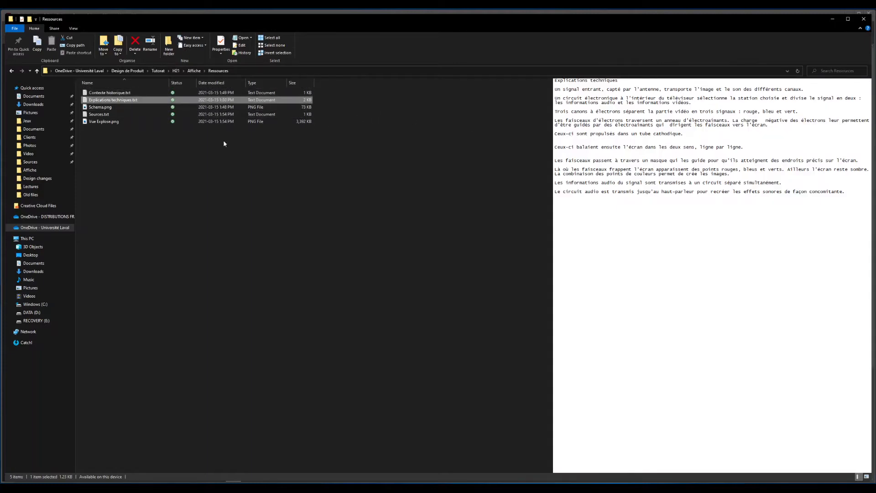
left_click(157, 114)
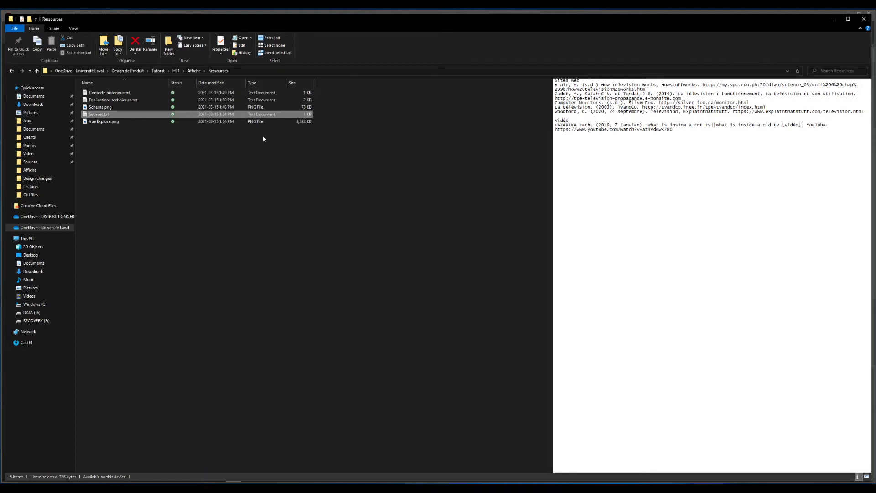
left_click(242, 156)
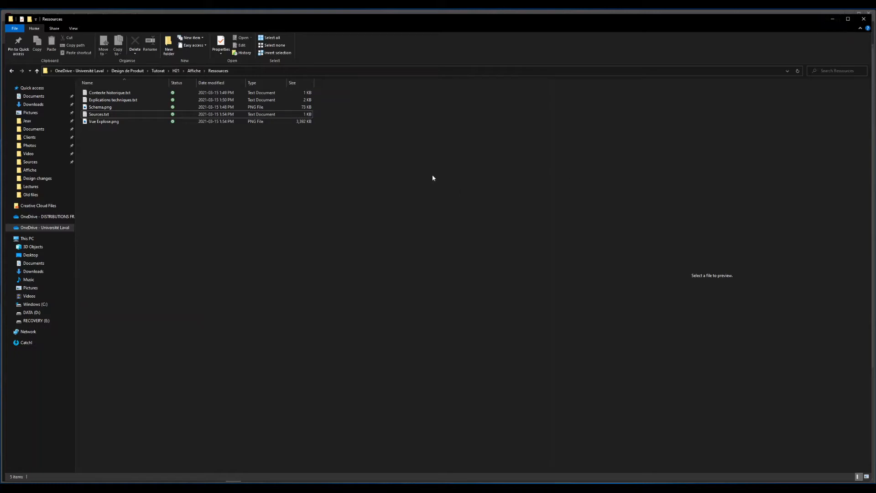
Step: Go to the Affiche folder and preview the two inspiration images and the PaletteDeCouleurs image
left_click(194, 71)
left_click(132, 124)
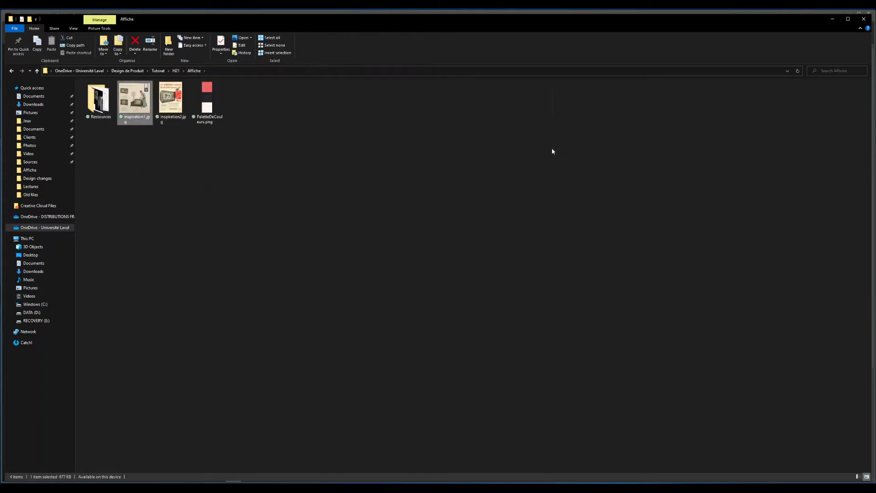
left_click(204, 169)
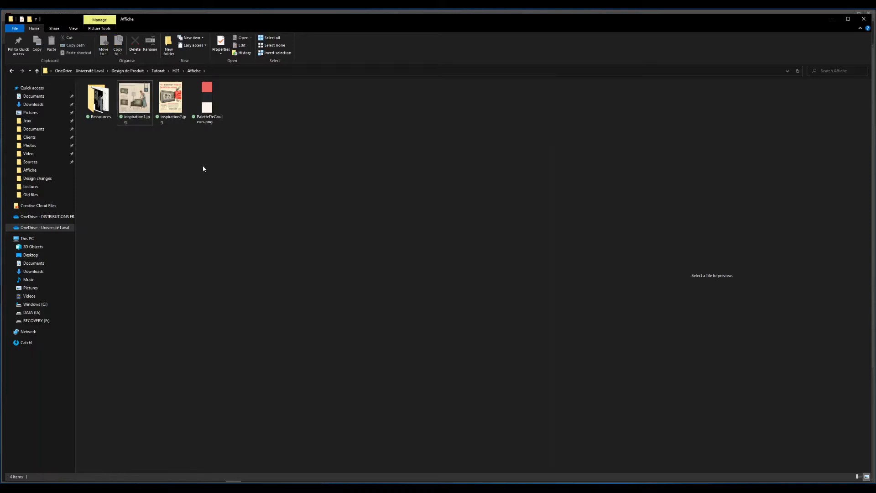
left_click(137, 88)
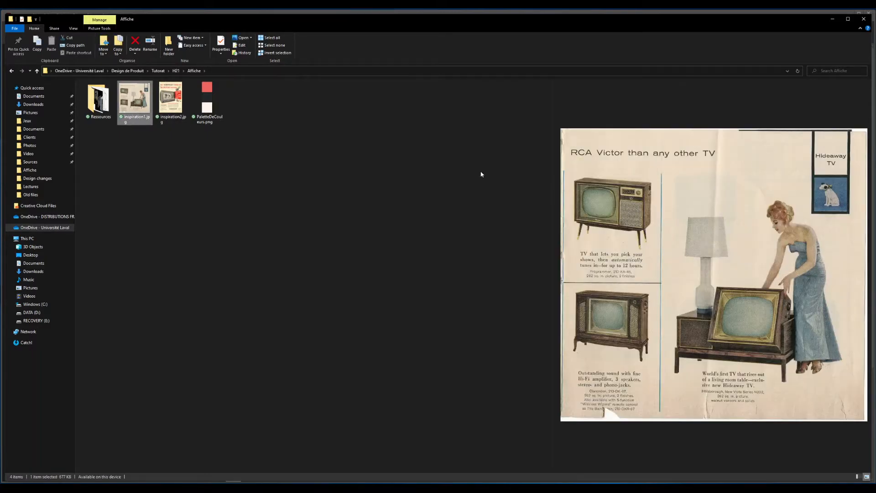
left_click(179, 105)
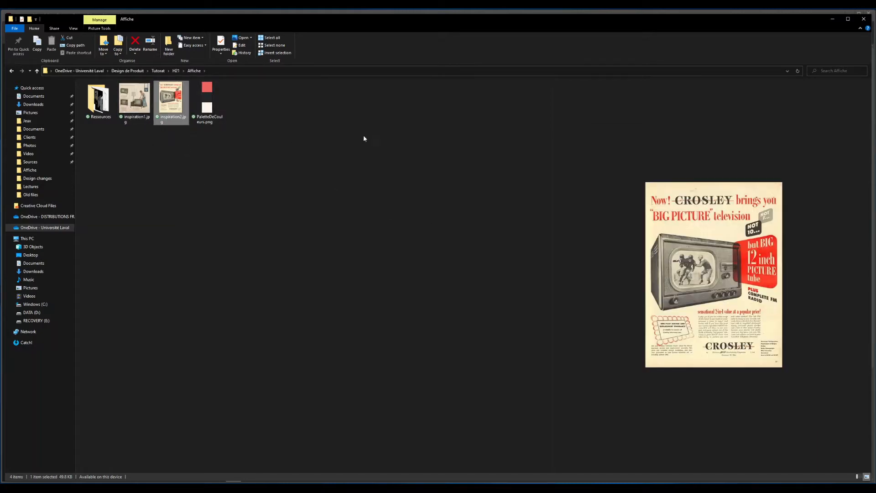
left_click(211, 113)
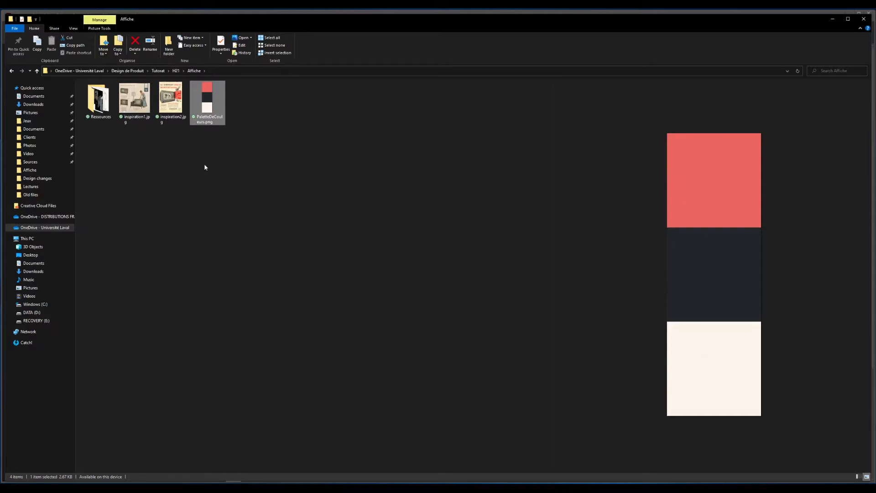
left_click(203, 192)
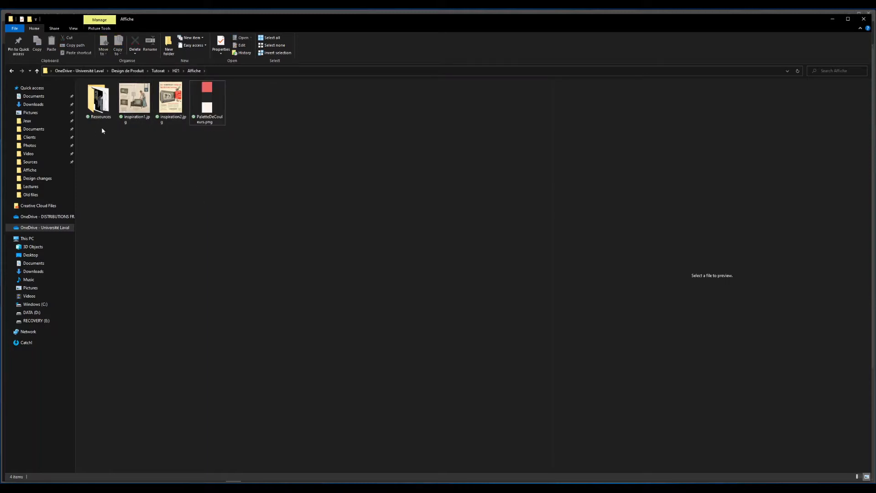
Step: Switch to Illustrator and start a new document 24 in wide by 36 in high
left_click(189, 12)
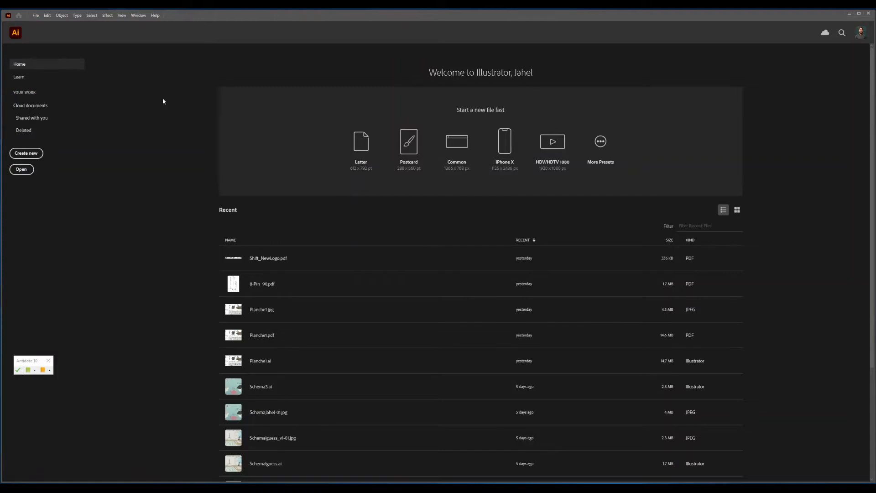
left_click(34, 156)
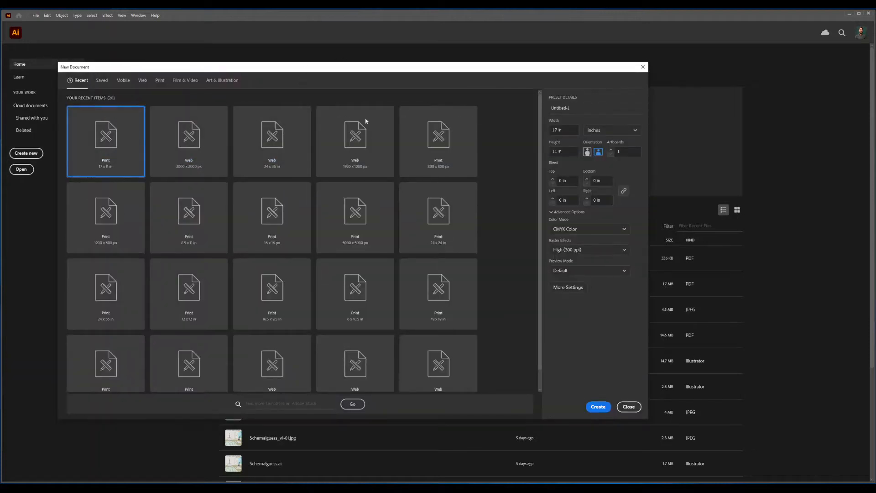
left_click(564, 130)
double_click(551, 130)
type("24")
key("Tab")
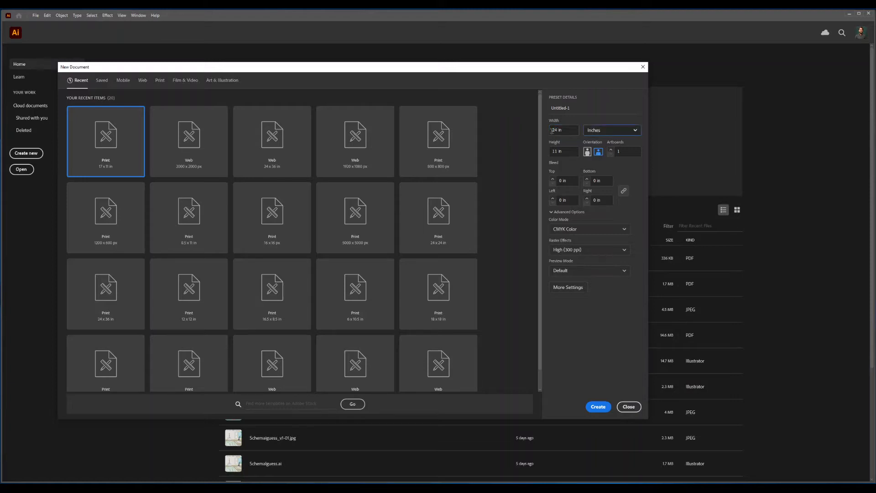
left_click(575, 150)
key("ctrl+a")
type("6")
Step: Set the bleed to 0.25 in on all sides and create the document
double_click(574, 180)
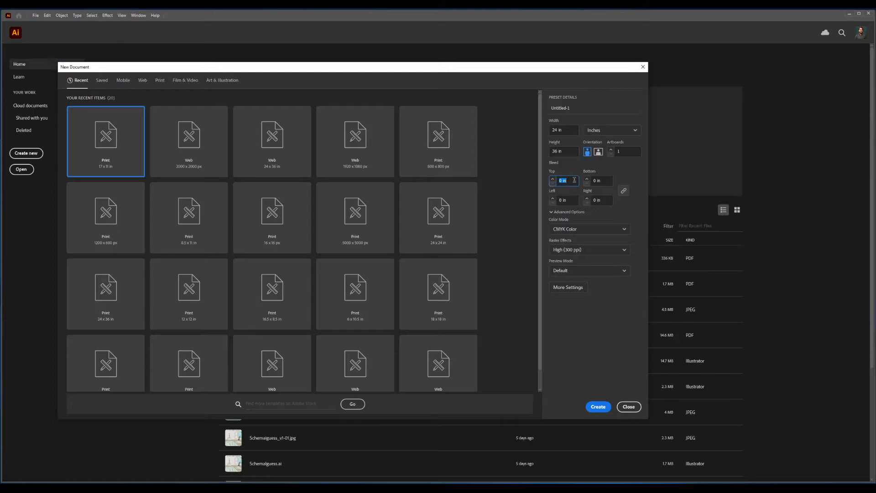
type(".25")
key("Tab")
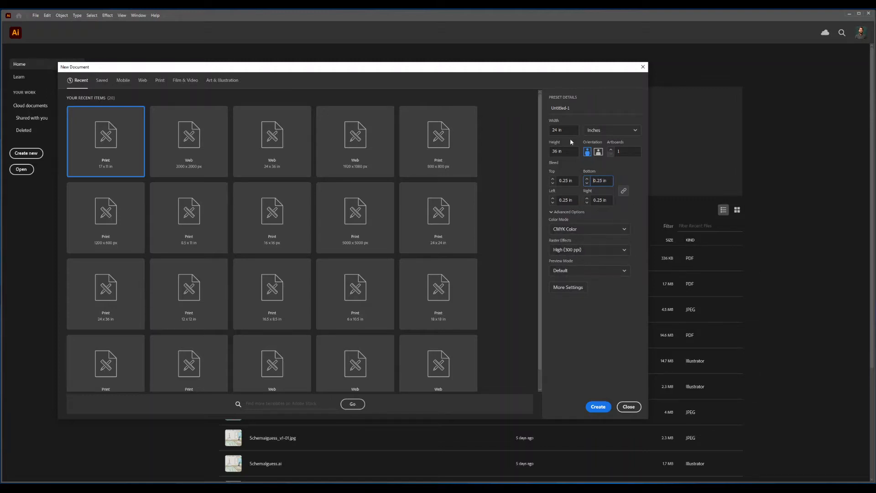
left_click(598, 407)
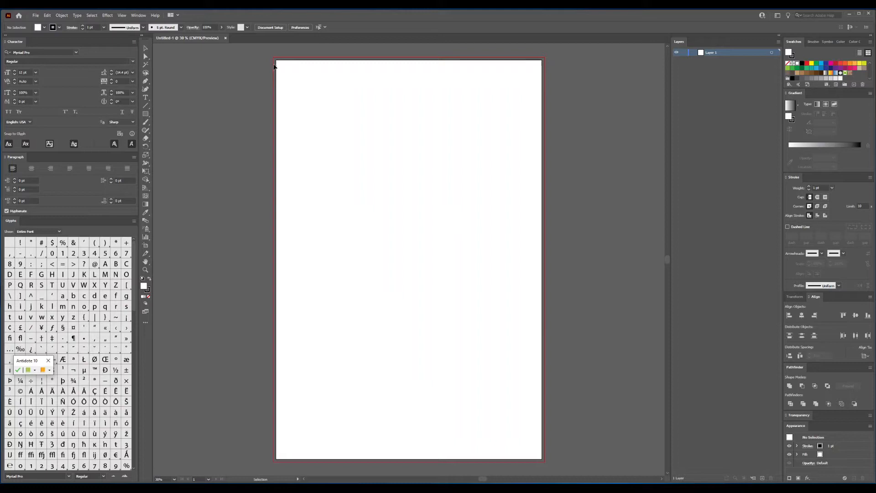
Step: Examine the bleed line around the artboard's upper-left corner
scroll(274, 73, "up", 3)
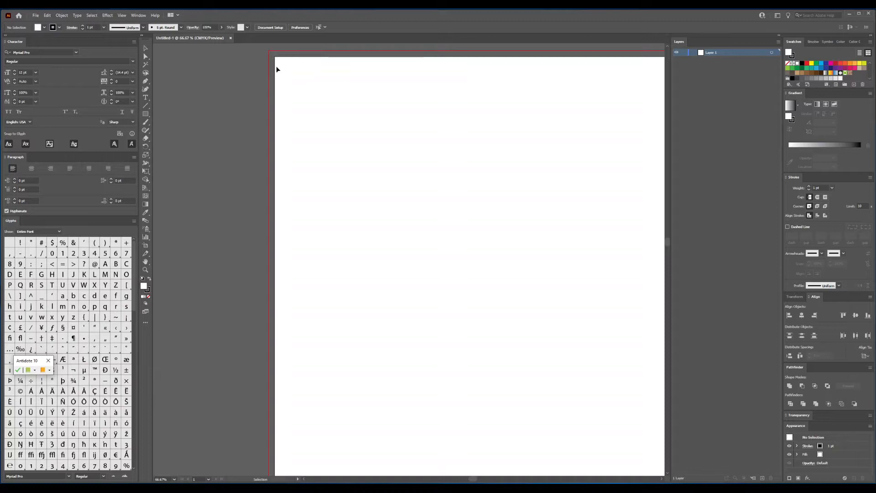
scroll(278, 82, "down", 1)
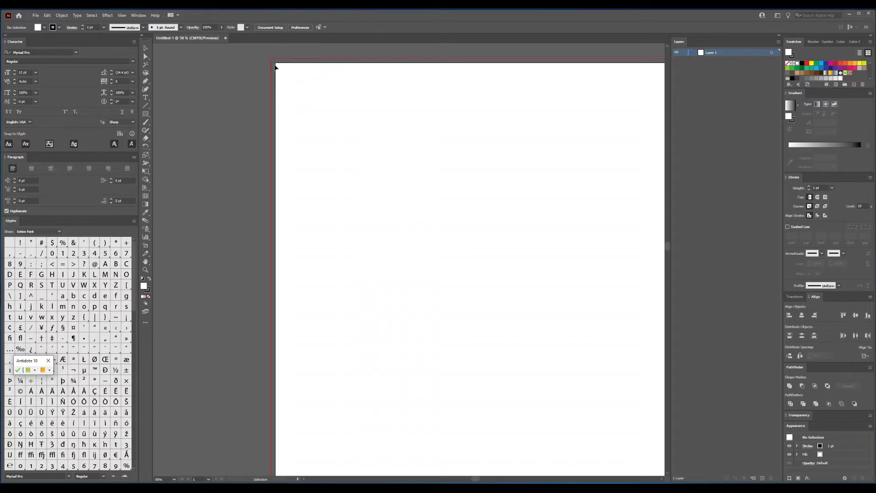
scroll(347, 175, "down", 1)
left_click_drag(407, 182, 396, 173)
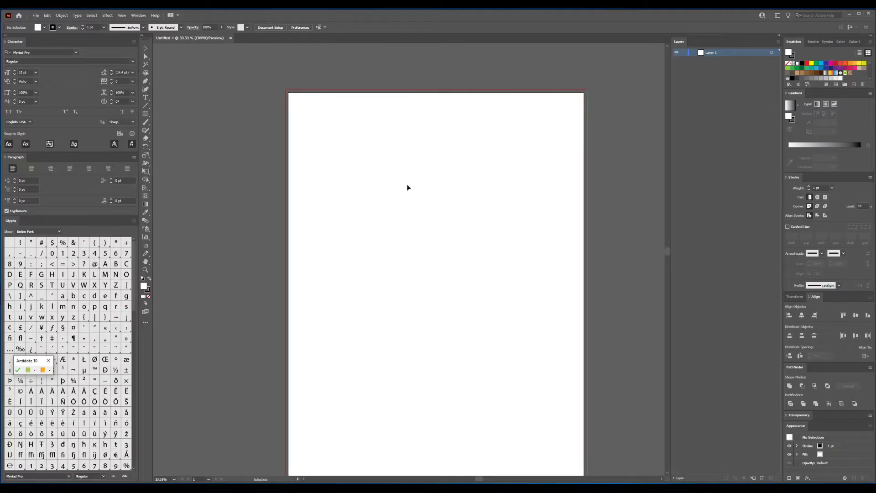
left_click_drag(445, 201, 400, 165)
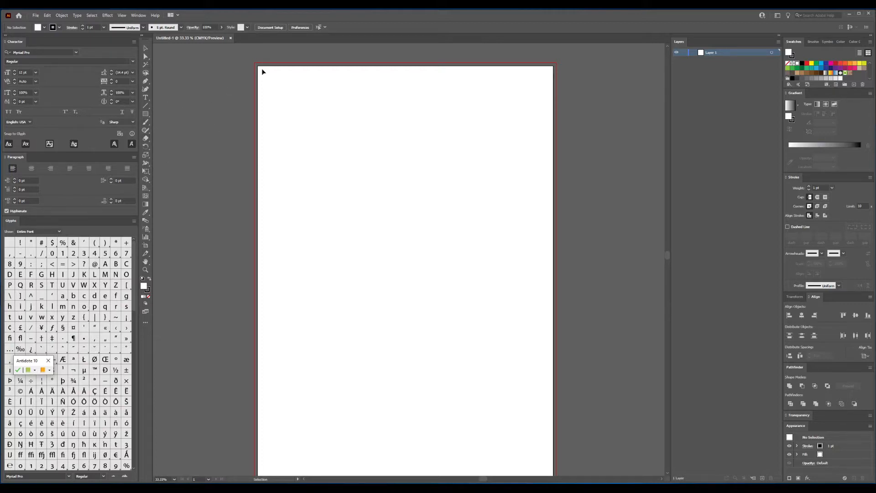
Step: Draw a 0.5 by 0.5 in square near the artboard's upper-left corner
scroll(288, 81, "up", 2)
left_click_drag(200, 95, 213, 158)
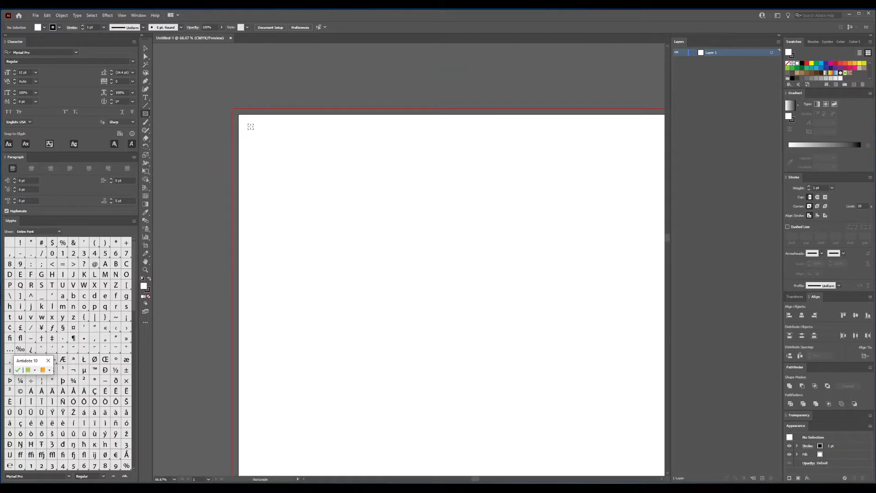
left_click(250, 128)
type("0.5")
key("Tab")
type("0.5")
key("Return")
key("a")
Step: Snap the square into the artboard's upper-left corner
scroll(250, 126, "up", 5)
left_click(383, 159)
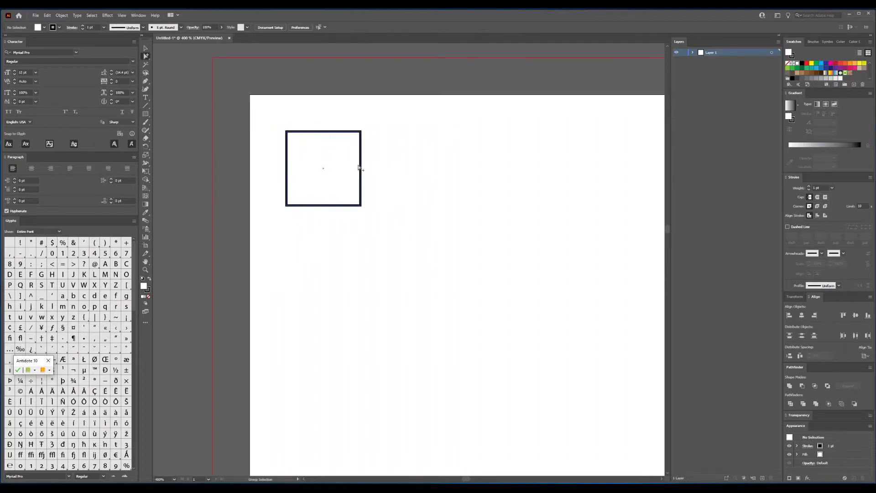
left_click_drag(362, 167, 324, 130)
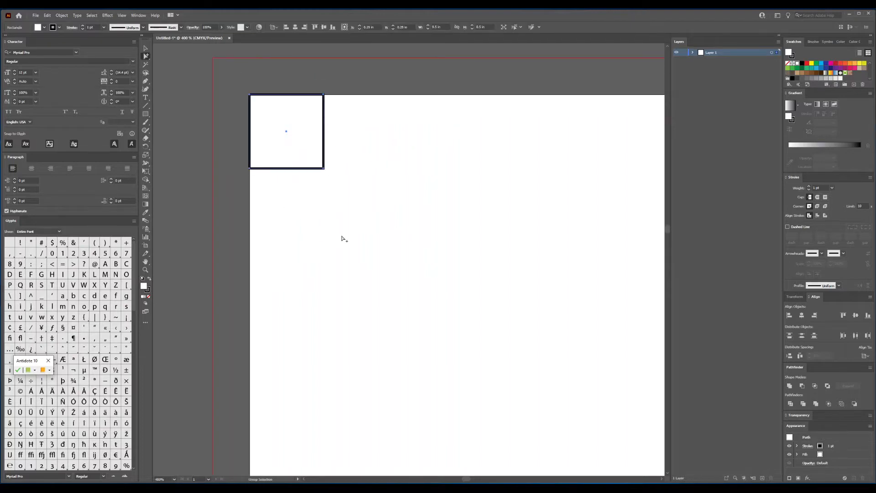
Step: Show the rulers and place a vertical and a horizontal guide along the square's inner edges
key("ctrl+r")
left_click_drag(155, 158, 324, 133)
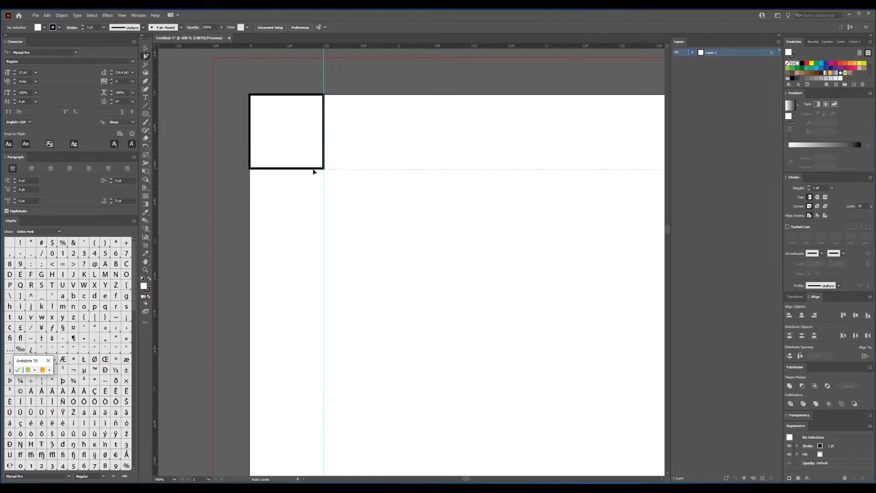
left_click_drag(313, 170, 314, 169)
Step: Move the square to the artboard's lower-right corner, place guides along its inner edges, and delete the square
scroll(331, 166, "down", 6)
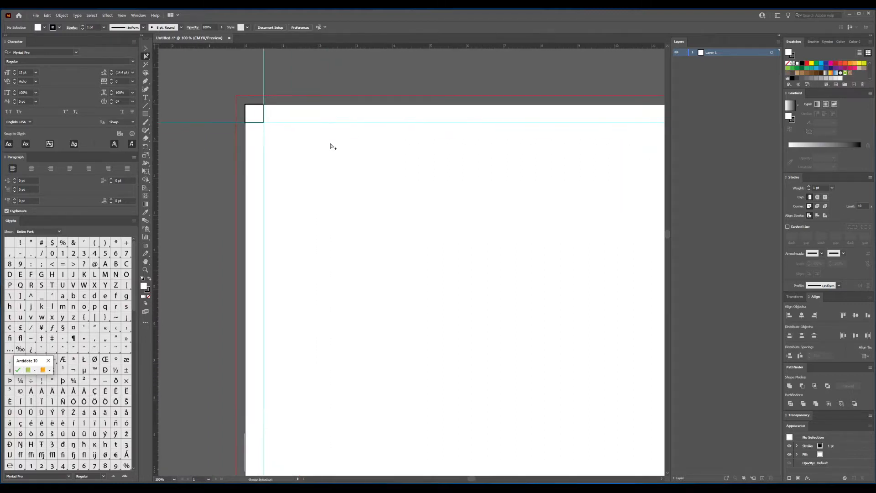
scroll(273, 91, "down", 1)
left_click_drag(264, 78, 404, 295)
scroll(408, 298, "up", 7)
left_click_drag(342, 228, 390, 255)
scroll(395, 224, "down", 5)
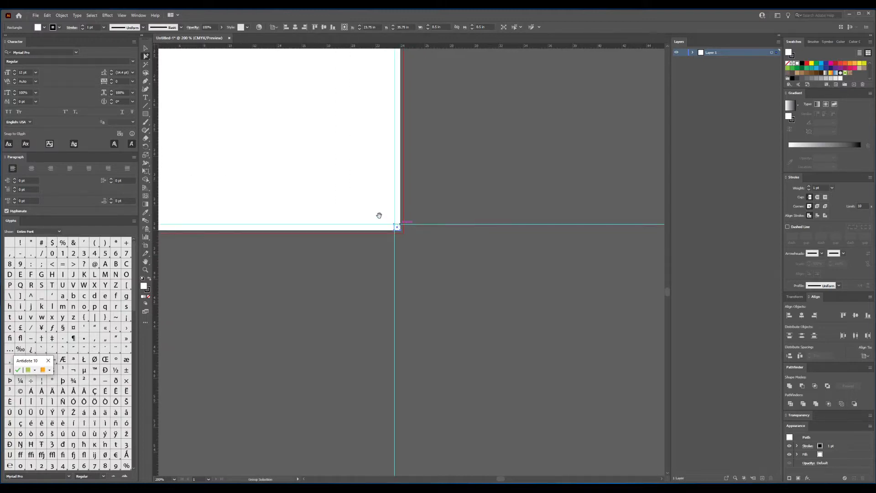
key("Delete")
Step: Draw a title block about 23 by 2.36 in between the upper margin guides, with light gray fill and no stroke
left_click_drag(454, 269, 448, 467)
left_click_drag(450, 88, 448, 111)
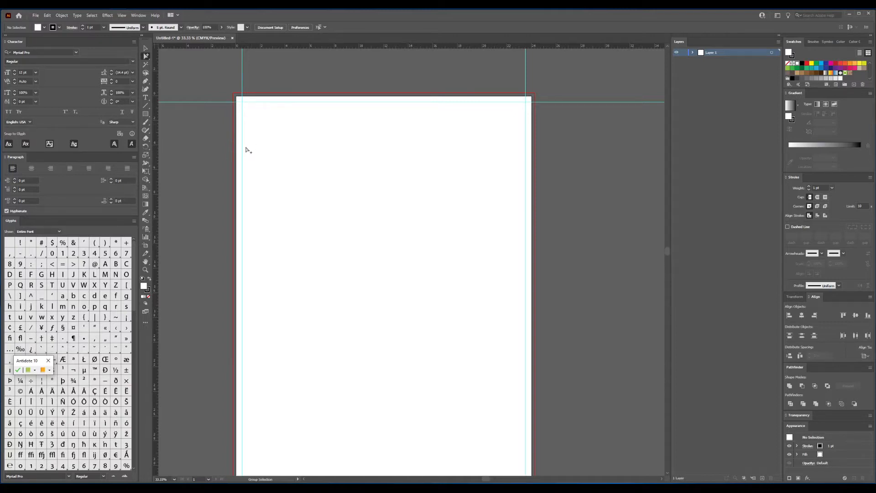
key("m")
left_click_drag(242, 102, 525, 131)
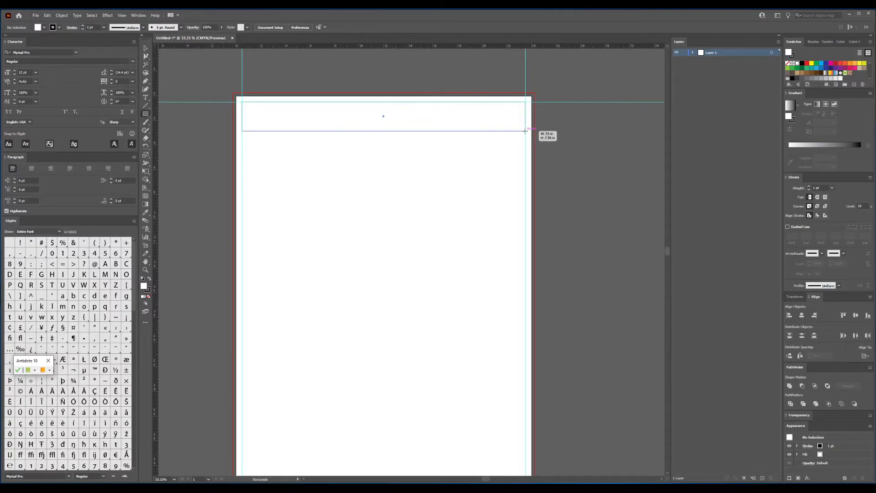
left_click(39, 27)
left_click(28, 57)
left_click(54, 27)
left_click(4, 37)
left_click(225, 156, "ctrl")
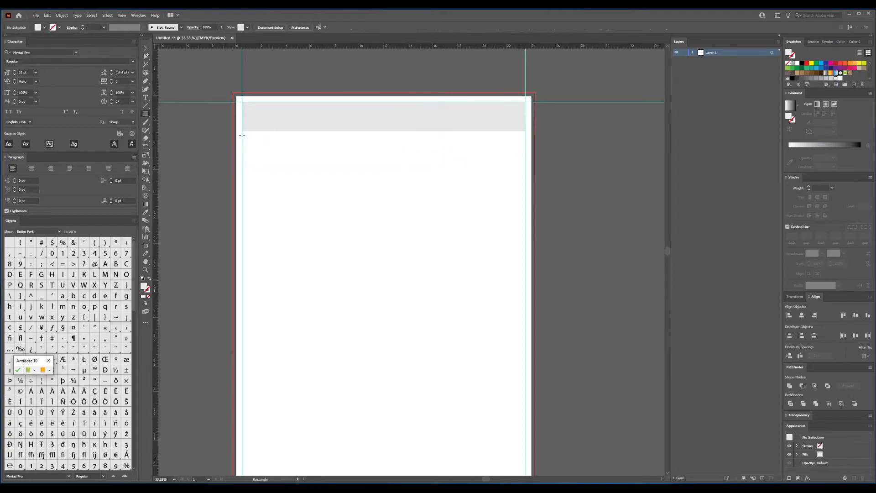
Step: Draw two gray blocks below the title block: a slightly narrower one, and a taller one spanning the margins
mouse_move(242, 135)
left_mouse_down()
mouse_move(455, 182)
mouse_move(503, 173)
left_mouse_up()
key("ctrl+shift+a")
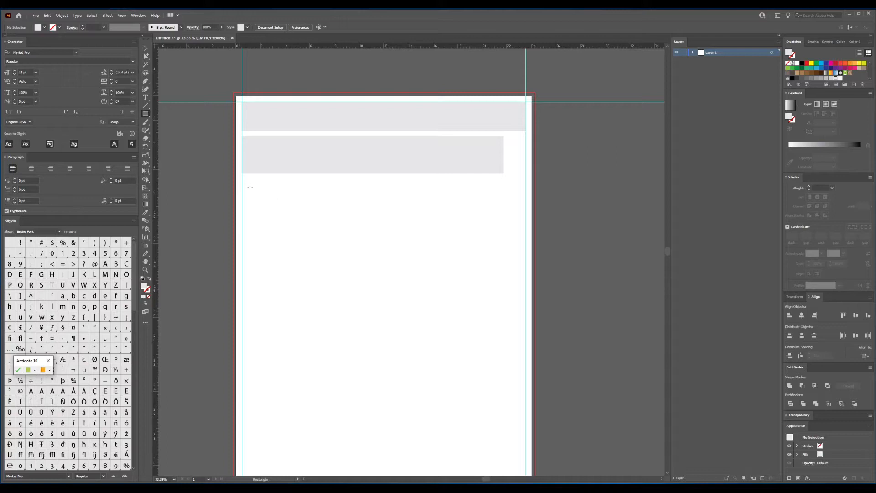
left_click_drag(242, 178, 525, 311)
key("ctrl+shift+a")
Step: Draw another gray block under the large full-width one and resize it to about the left half of the page
scroll(256, 288, "down", 4)
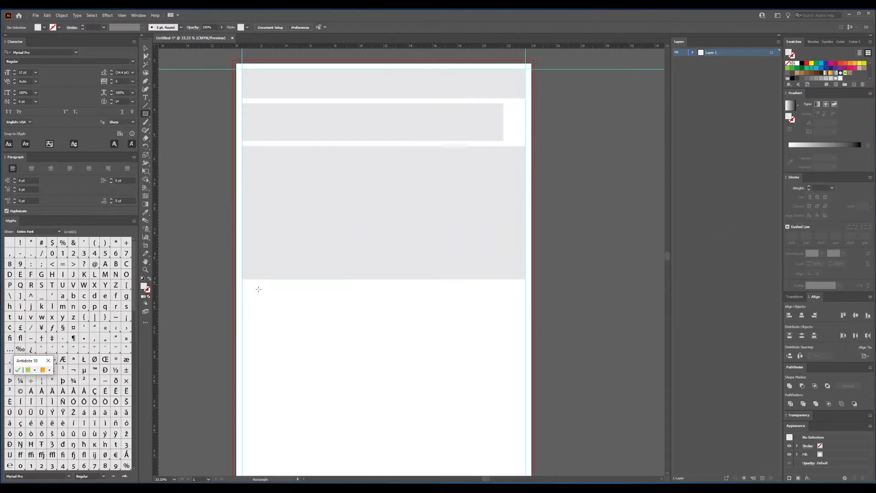
scroll(274, 255, "up", 1)
left_click_drag(243, 236, 525, 363)
scroll(577, 303, "down", 2)
key("ctrl+shift+a")
scroll(555, 303, "left", 1)
scroll(543, 313, "up", 2)
key("a")
left_click(505, 290)
left_click_drag(581, 344, 438, 388)
key("ctrl+shift+a")
Step: Draw a matching gray block about 10.5 by 14 in beside it, ending at the right margin guide
key("m")
left_click_drag(580, 215, 451, 388)
left_click_drag(516, 214, 516, 217)
scroll(341, 162, "down", 1)
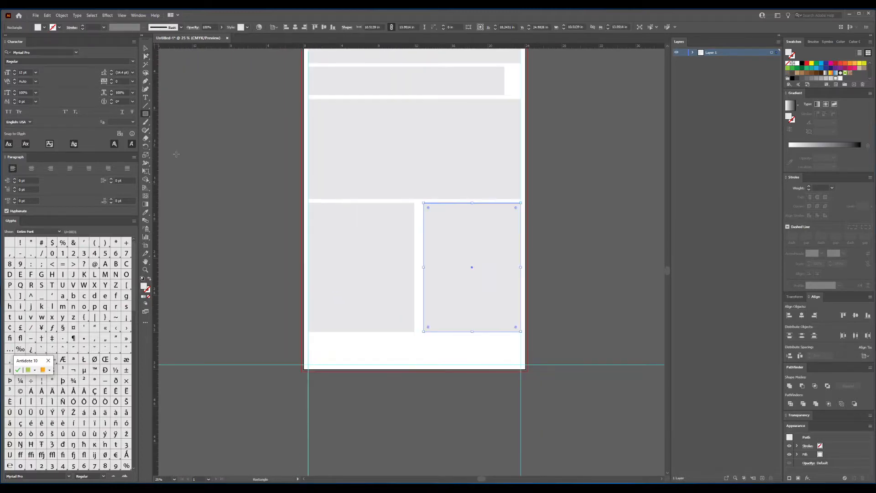
left_click(175, 154, "ctrl")
Step: Draw a thin gray footer block about 23 by 1.4 in along the bottom margin guide, between the side margins
left_click_drag(306, 365, 521, 351)
left_click_drag(306, 357, 308, 357)
key("a")
left_click_drag(251, 211, 223, 227)
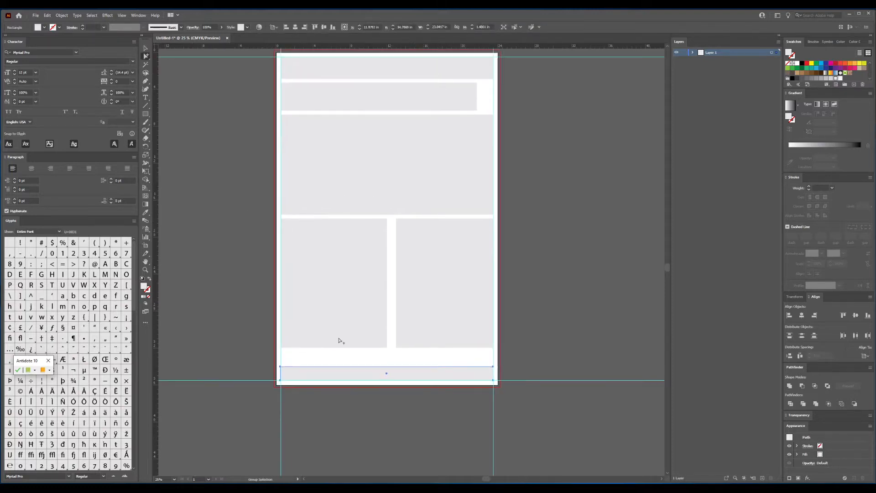
Step: Move the large full-width block and the two blocks beneath it slightly down to open up the gaps between rows
left_click(331, 306)
left_click_drag(320, 299, 322, 307)
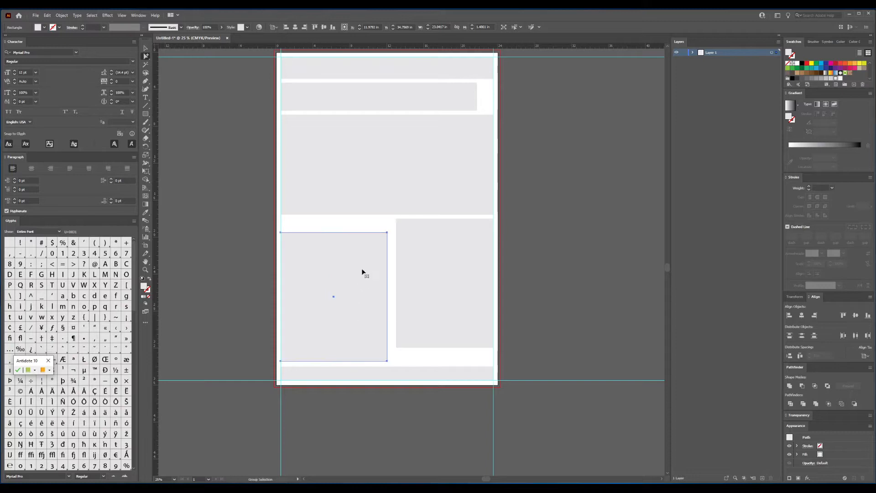
key("ctrl+z")
left_click_drag(369, 235, 354, 285)
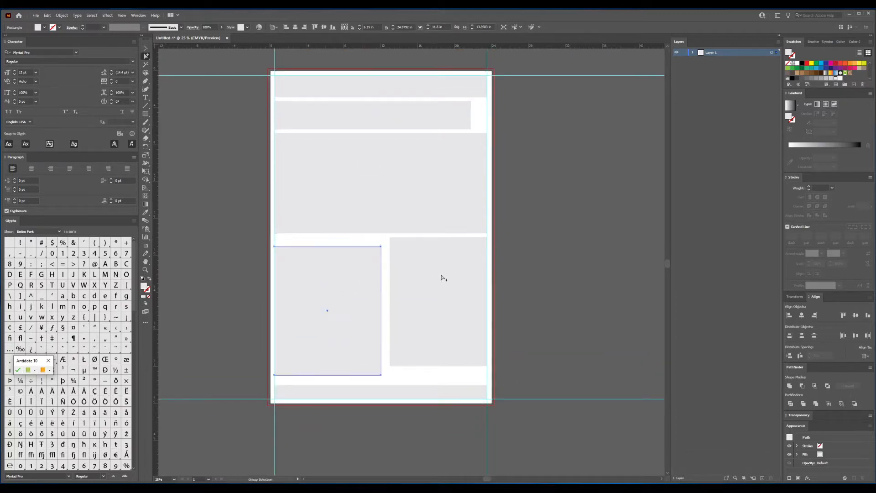
left_click_drag(442, 278, 442, 286)
left_click_drag(419, 148, 420, 152)
left_click_drag(380, 181, 380, 184)
left_click_drag(361, 339, 361, 337)
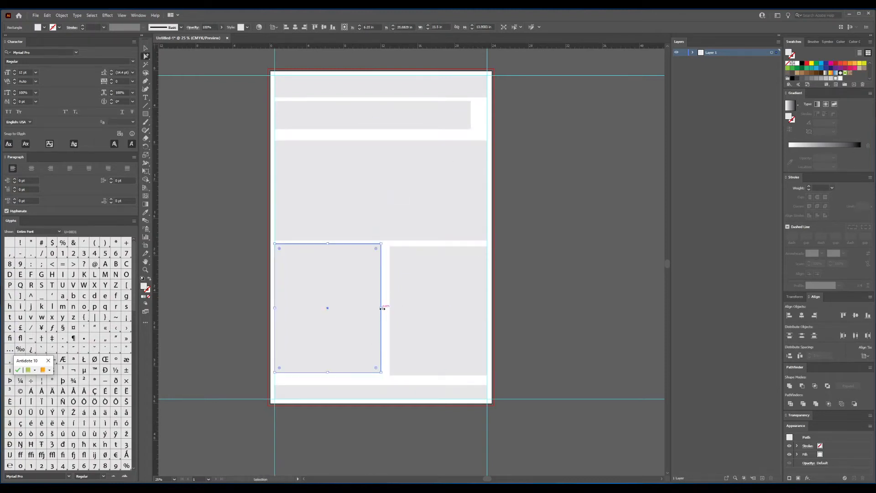
Step: Narrow the lower-left block, widen the lower-right one to about 11 in, and line it up with the left block
left_click_drag(382, 309, 405, 287)
left_click(391, 308)
left_click(369, 290)
left_click(529, 285)
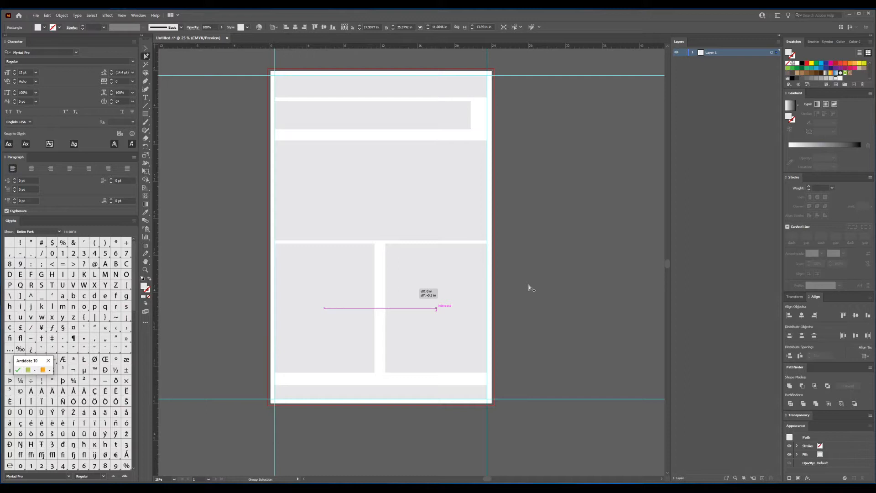
Step: Select both lower blocks and move them slightly down, about midway between the large block and the footer
left_click(352, 279)
left_click(424, 271, "shift")
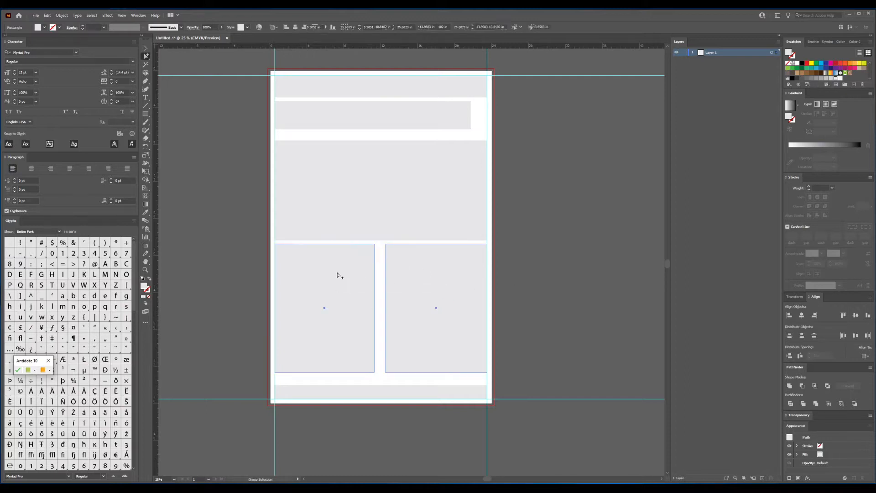
left_click_drag(336, 275, 405, 279)
left_click(611, 261)
scroll(323, 156, "up", 1)
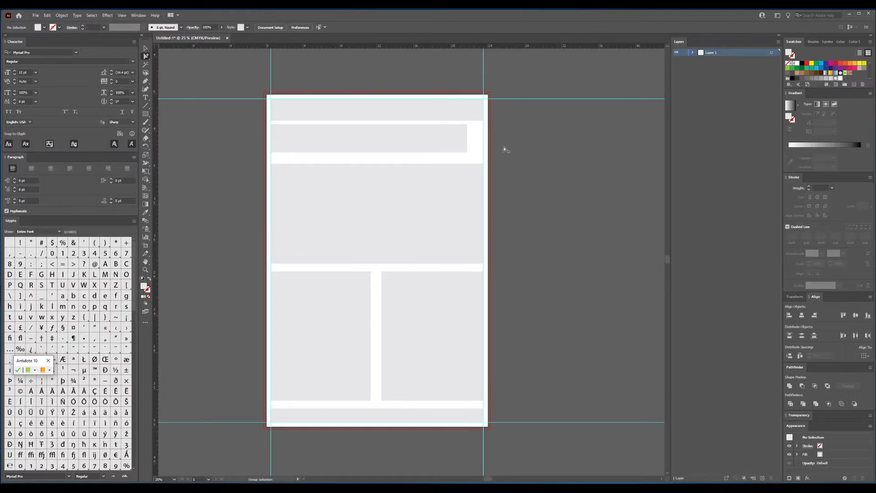
Step: Hide the guides and look over the placeholder layout without them
left_click_drag(316, 122, 304, 129)
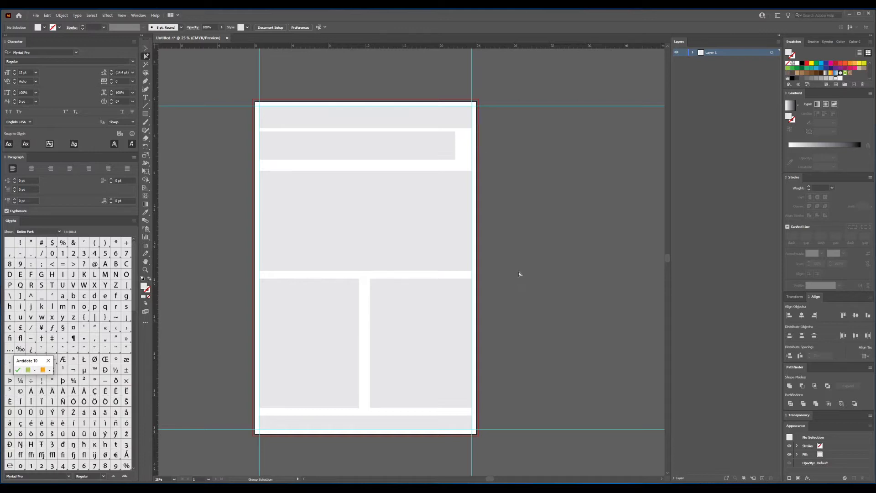
scroll(518, 271, "up", 1)
key("ctrl+semicolon")
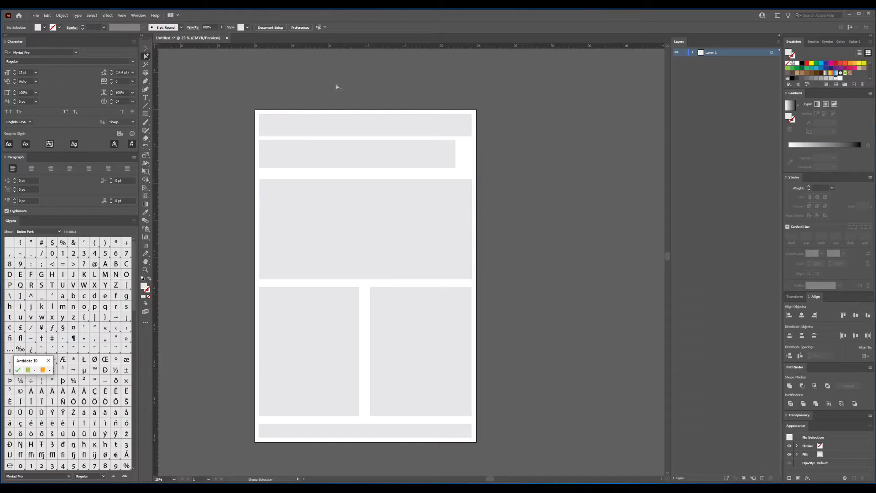
Step: Draw a square at the page's top-left corner, set it to 1 by 1 in, and snap it into the corner
left_click(145, 115)
scroll(233, 106, "up", 2)
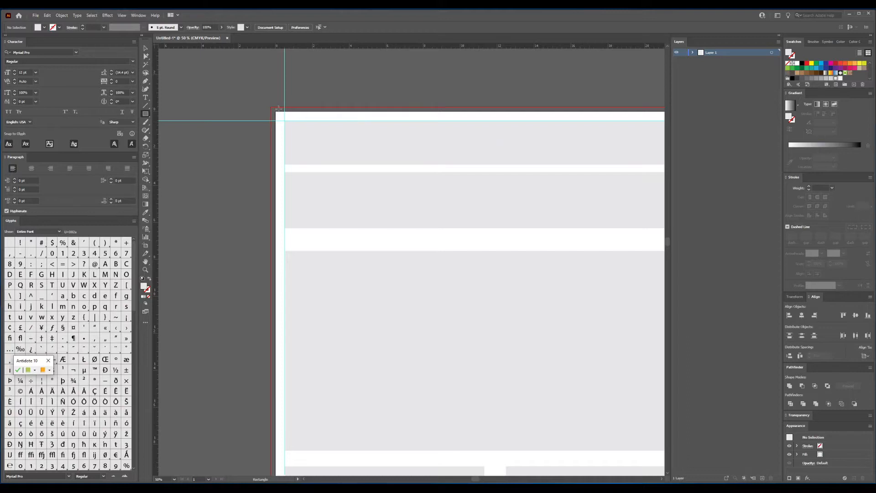
left_click_drag(275, 110, 300, 137)
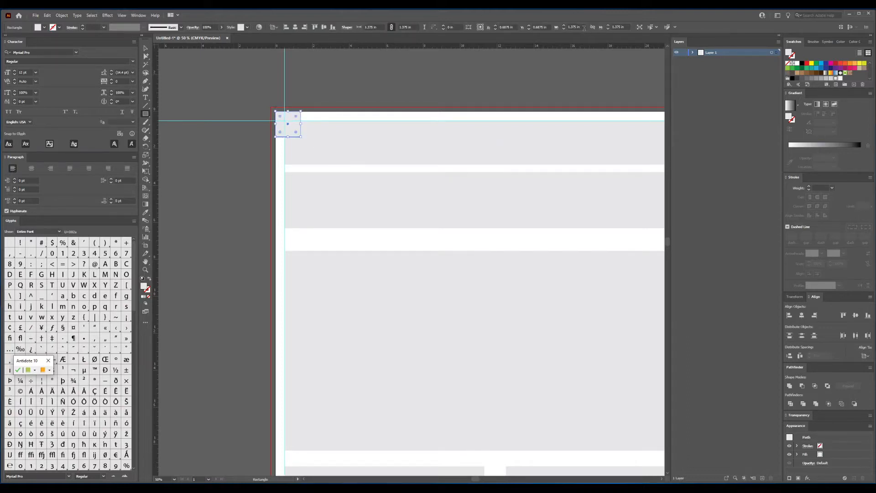
left_click(584, 28)
type("1")
key("Tab")
key("Tab")
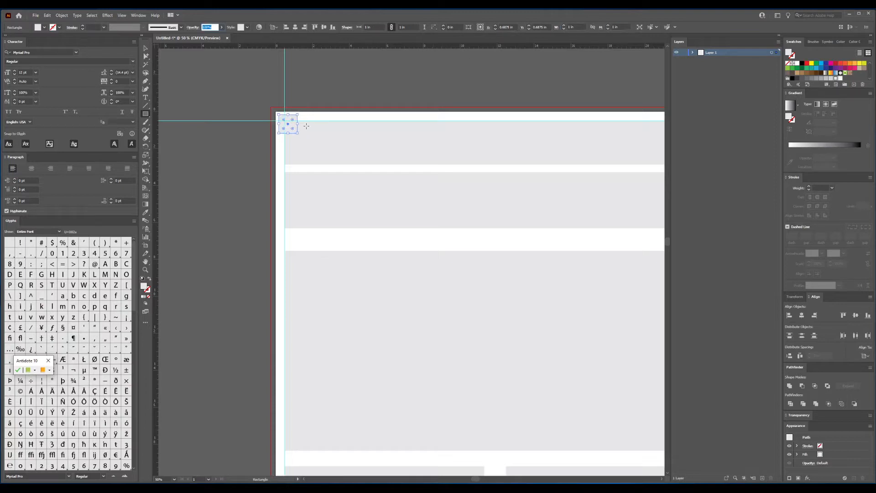
left_click_drag(288, 124, 284, 120)
scroll(285, 121, "up", 6)
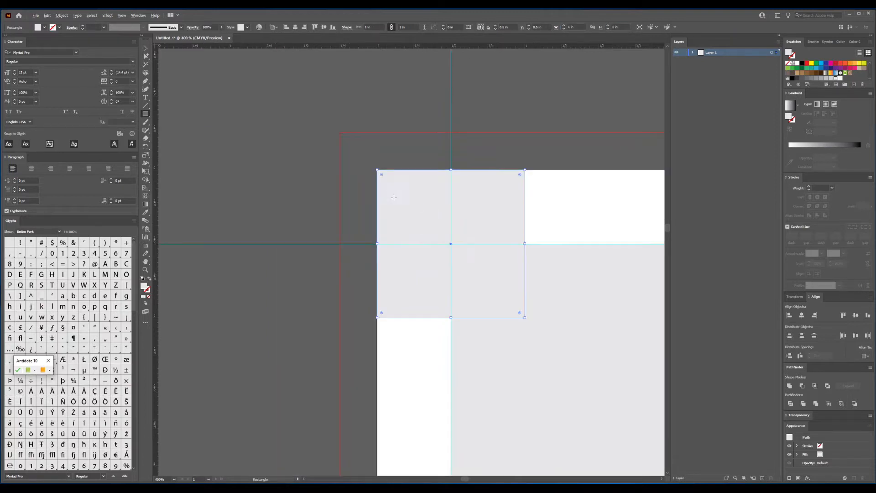
Step: Undo the stray changes and delete the old margin guides crossing the corner square
left_click_drag(388, 191, 410, 210)
key("ctrl+z")
key("a")
key("ctrl+z")
left_click(383, 119)
left_click(451, 115)
key("Delete")
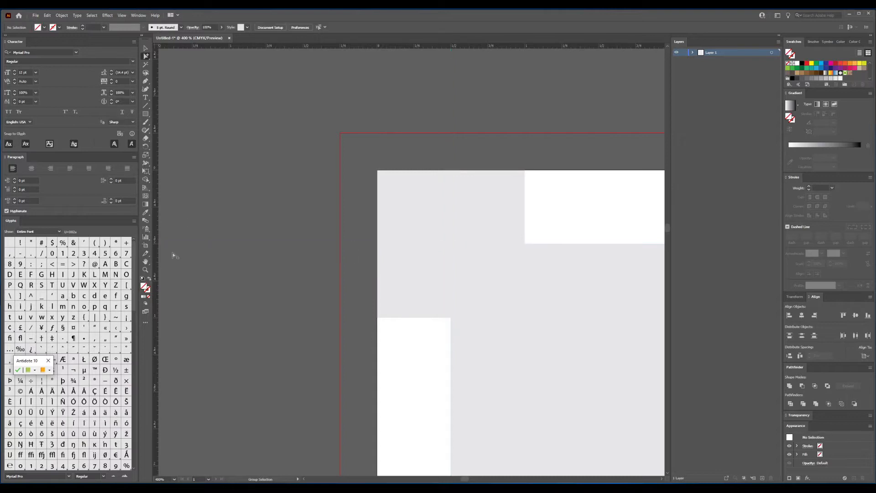
Step: Add new left and top margin guides along the corner square's inner edges, 1 in from the page edges
left_click_drag(156, 253, 525, 246)
left_click_drag(514, 46, 516, 318)
left_click(450, 245)
Step: Use the pasted square to set right and bottom margin guides 1 in from the page edges, and scale the blocks to fit inside
scroll(311, 68, "down", 6)
scroll(478, 333, "down", 5)
key("ctrl+v")
scroll(474, 328, "up", 5)
left_click_drag(527, 267, 380, 193)
scroll(373, 221, "up", 4)
left_click_drag(404, 204, 405, 207)
scroll(462, 166, "down", 3)
left_click_drag(156, 132, 383, 114)
left_click_drag(402, 46, 401, 61)
key("ctrl+0")
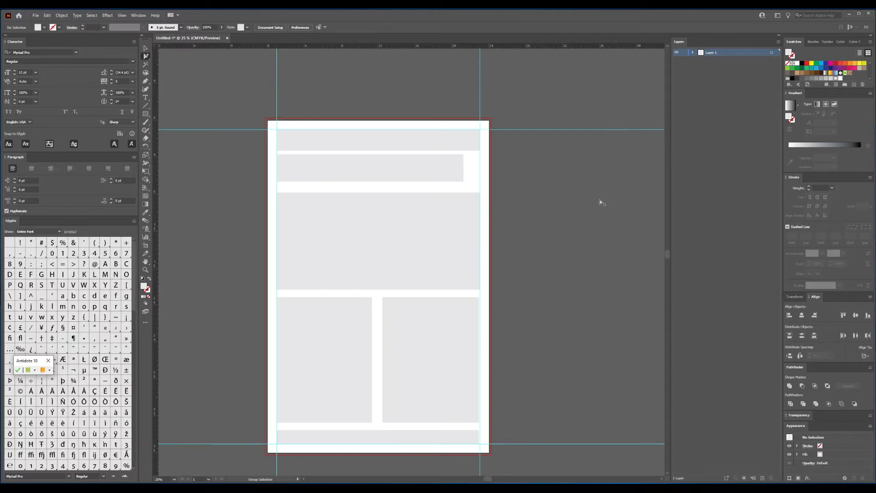
Step: Nudge the large block slightly up and snap the left edges of the top two blocks to the left margin guide
left_click_drag(464, 239, 451, 232)
left_click(530, 231)
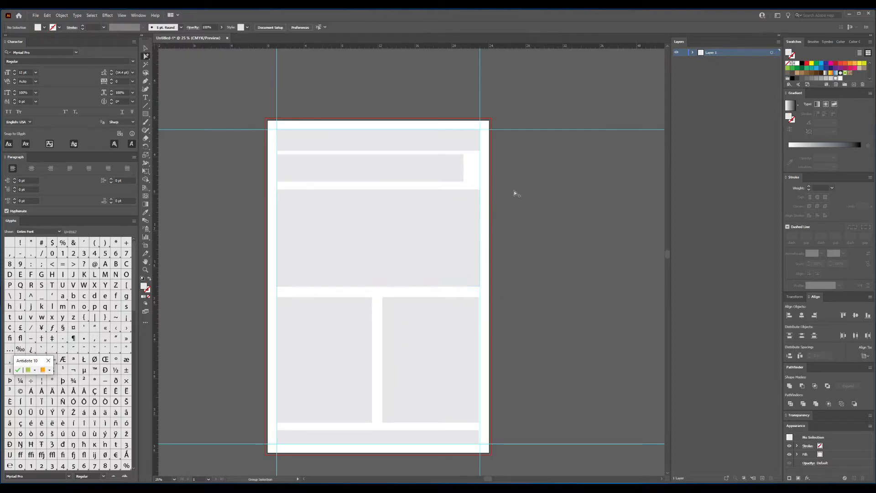
scroll(281, 133, "up", 3)
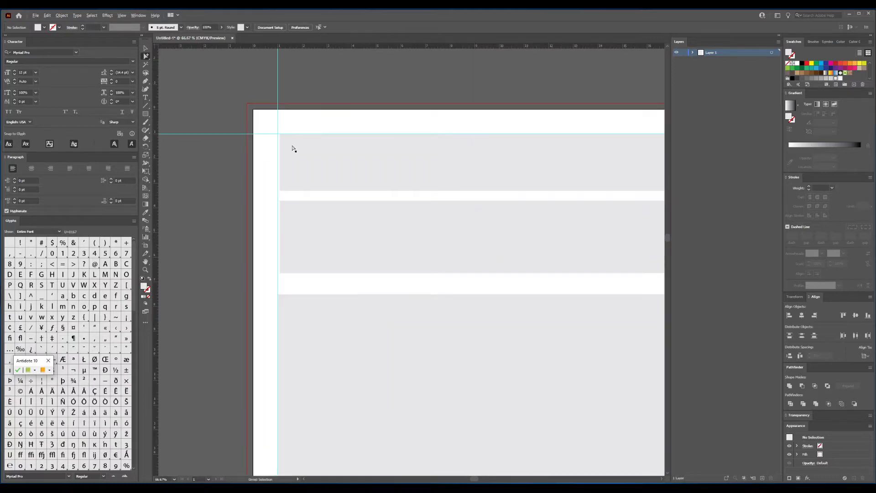
left_click(294, 158)
left_click(292, 224, "shift")
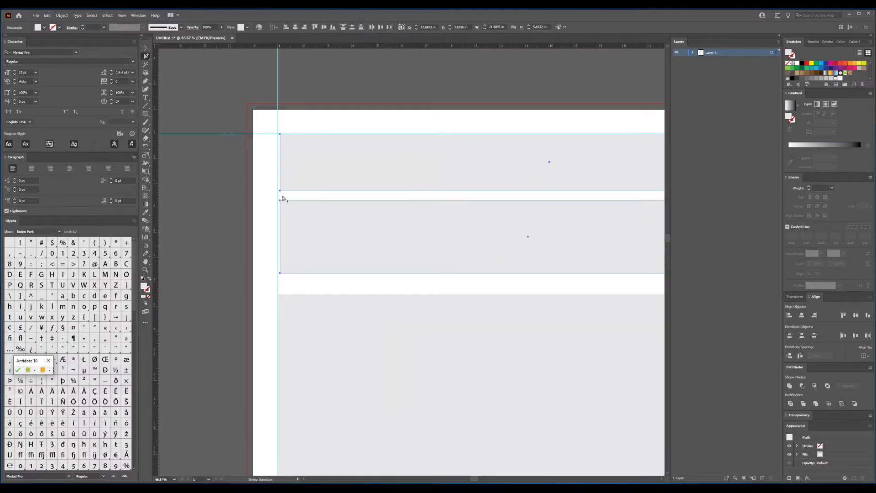
left_click_drag(280, 205, 278, 204)
key("ctrl+shift+a")
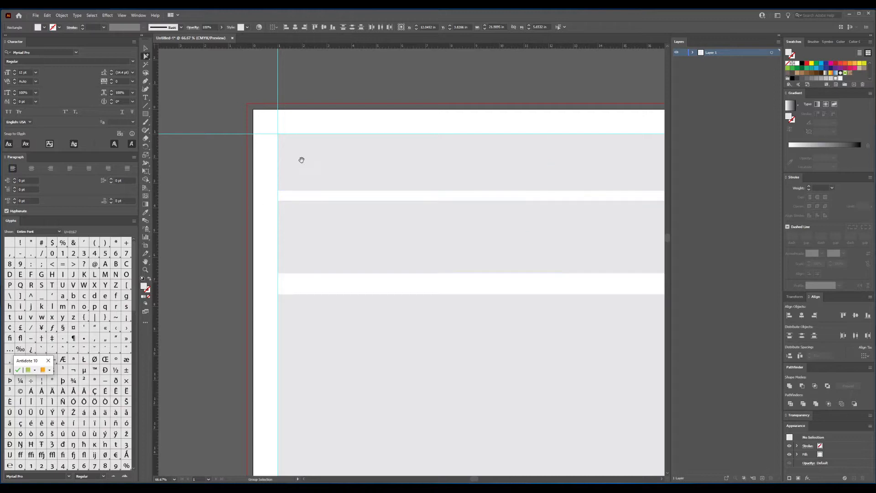
Step: Select the lower-right block and the footer block together and snap their right edges to the right margin guide
scroll(301, 161, "down", 1)
scroll(301, 174, "down", 2)
scroll(536, 296, "down", 4)
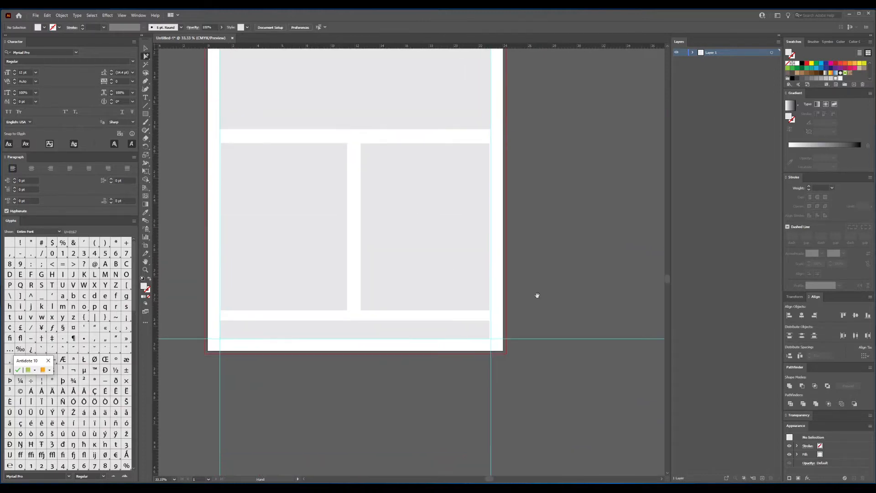
left_click_drag(458, 347, 479, 287)
scroll(479, 288, "up", 1)
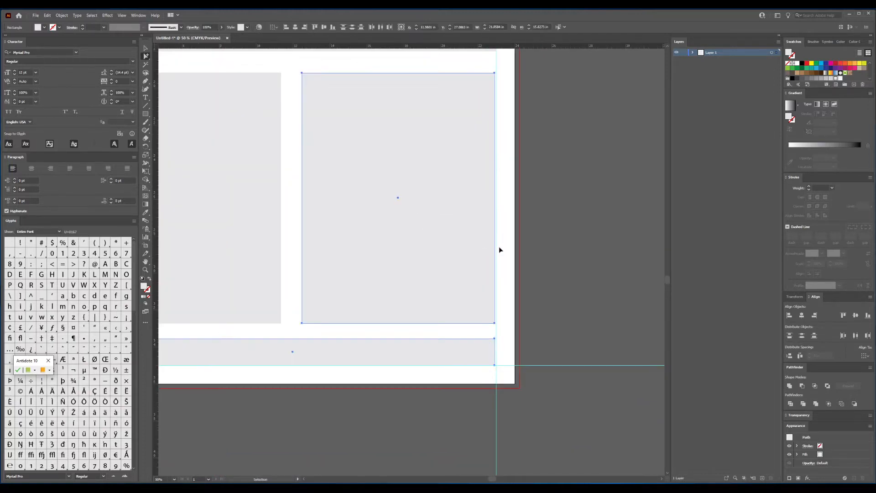
left_click_drag(495, 219, 496, 219)
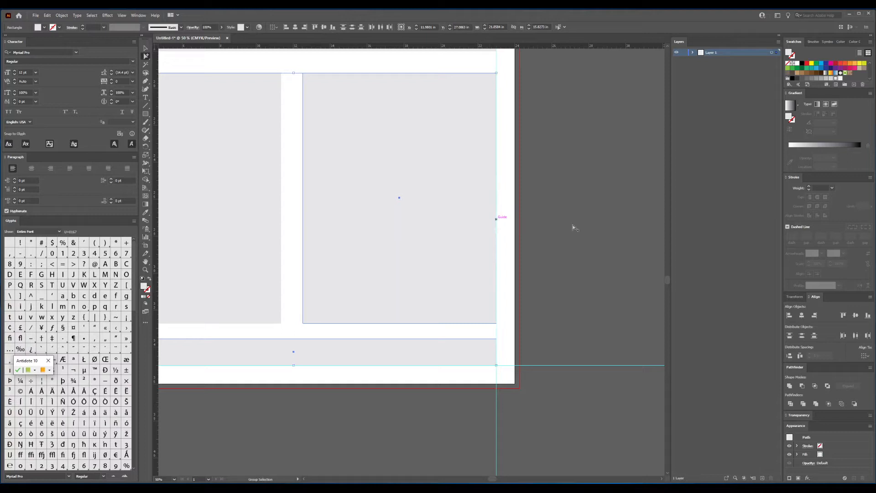
left_click(572, 226)
scroll(557, 216, "down", 2)
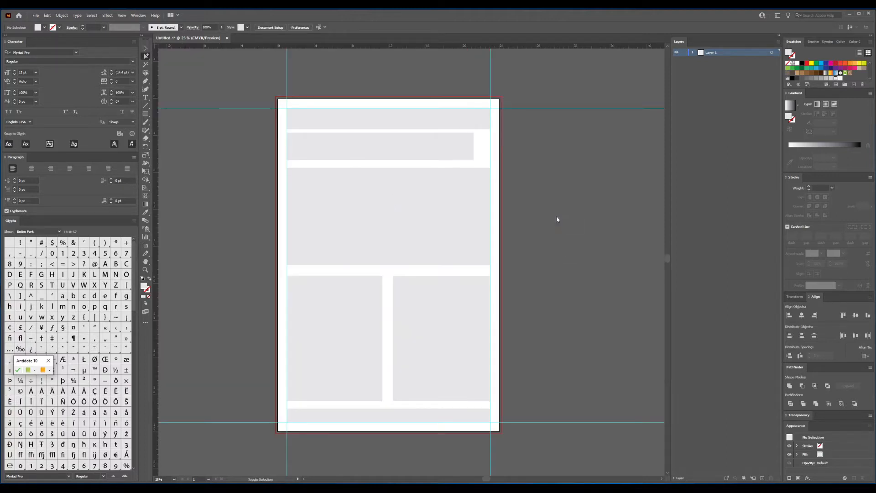
Step: Place the exploded television illustration Vue Explose.png on the page over the large full-width block
key("ctrl+shift+p")
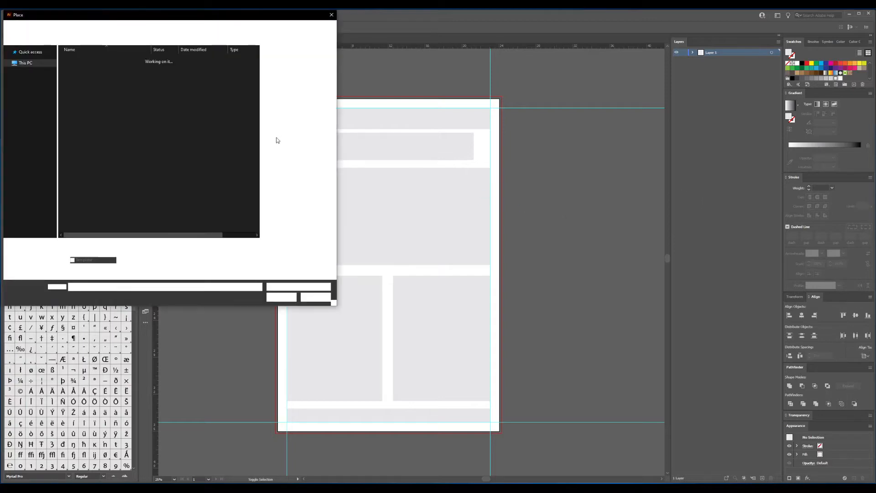
double_click(90, 90)
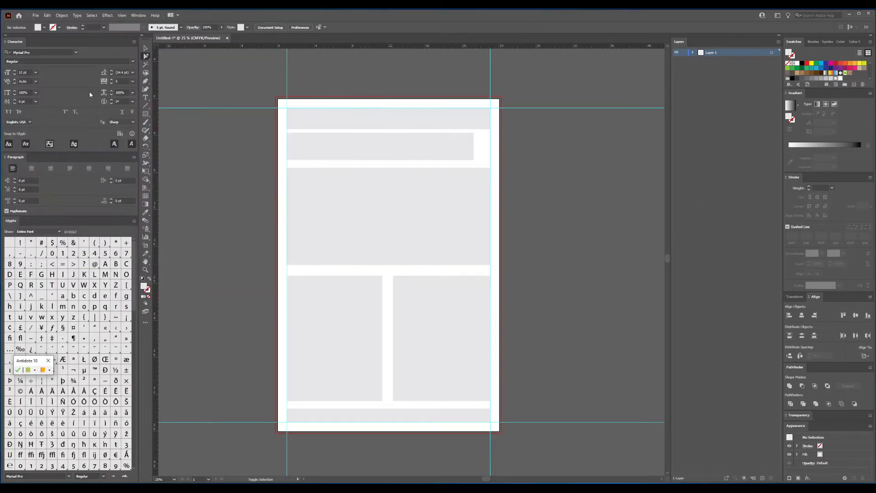
left_click(276, 175)
scroll(412, 231, "down", 3)
left_click_drag(561, 332, 439, 255)
scroll(433, 219, "up", 5)
left_click_drag(403, 280, 420, 271)
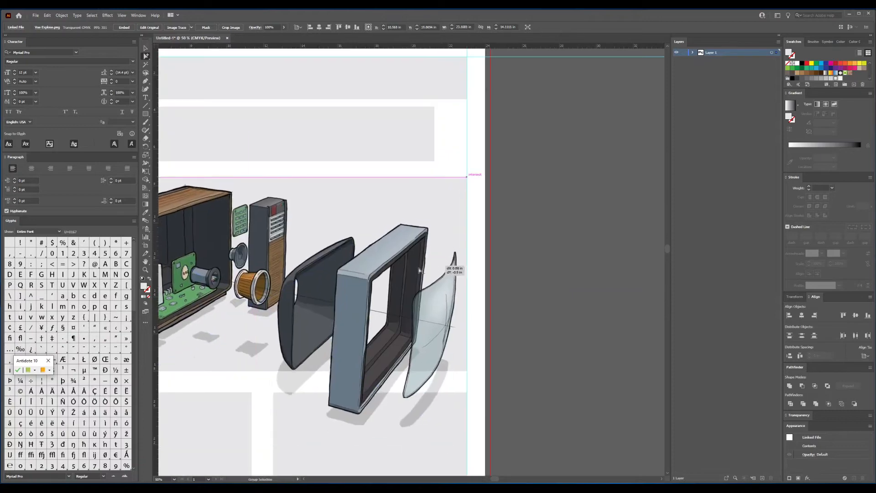
Step: Enlarge the exploded-view image to about 23.3 by 14.3 in so its artwork spans the side margins
left_click_drag(350, 245, 616, 195)
left_click_drag(305, 388, 315, 382)
left_click_drag(516, 297, 289, 283)
left_click_drag(507, 370, 520, 378)
left_click(168, 78)
left_click(219, 137)
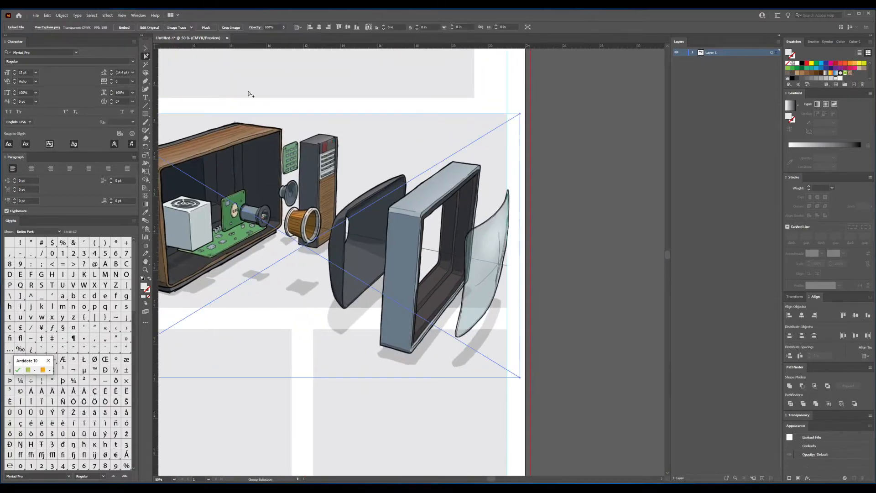
left_click(250, 94)
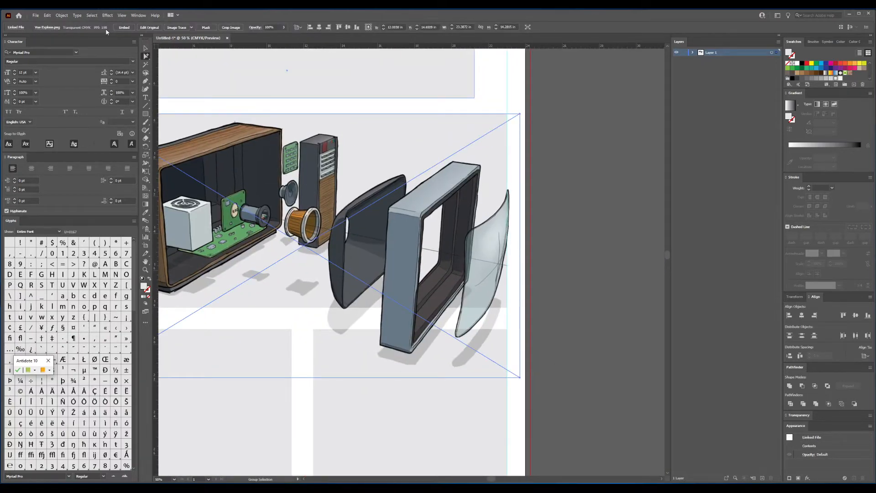
left_click_drag(235, 147, 322, 163)
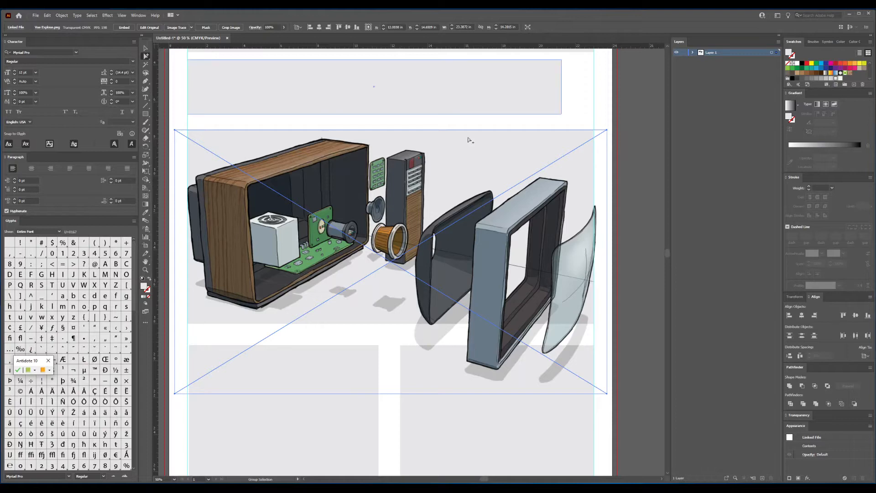
Step: Move the exploded-view image up below the subtitle block and delete the large gray block behind it
left_click_drag(390, 288, 455, 210)
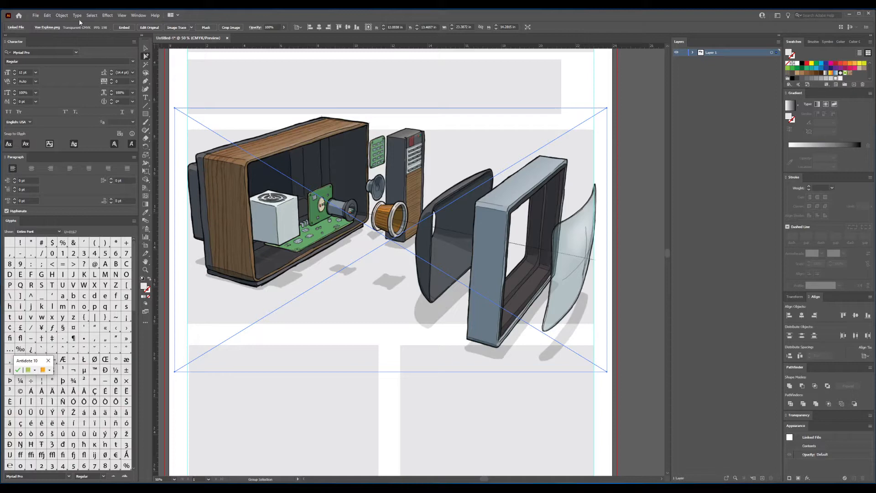
scroll(512, 253, "down", 1)
left_click_drag(490, 251, 484, 264)
left_click(604, 227)
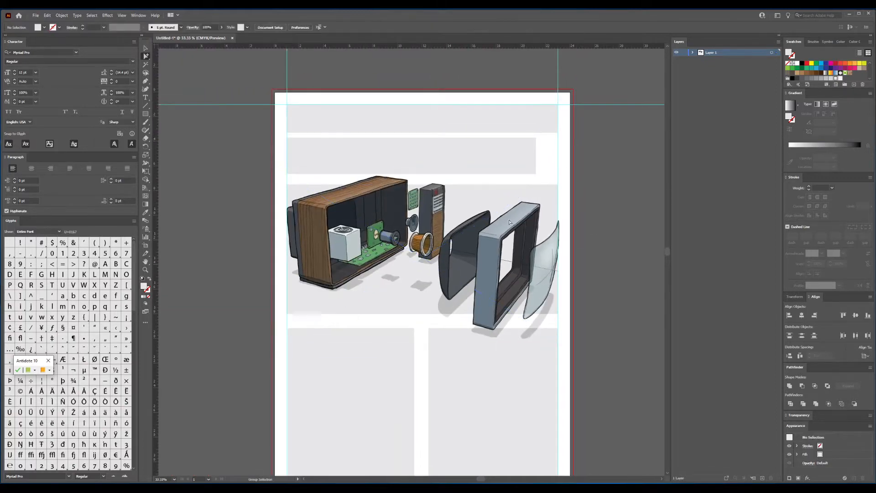
left_click(550, 203)
key("Delete")
left_click_drag(509, 228, 509, 231)
left_click(590, 202)
Step: Place the tube diagram Schema.png at column width in the lower part of the lower-right block
key("ctrl+shift+p")
double_click(82, 77)
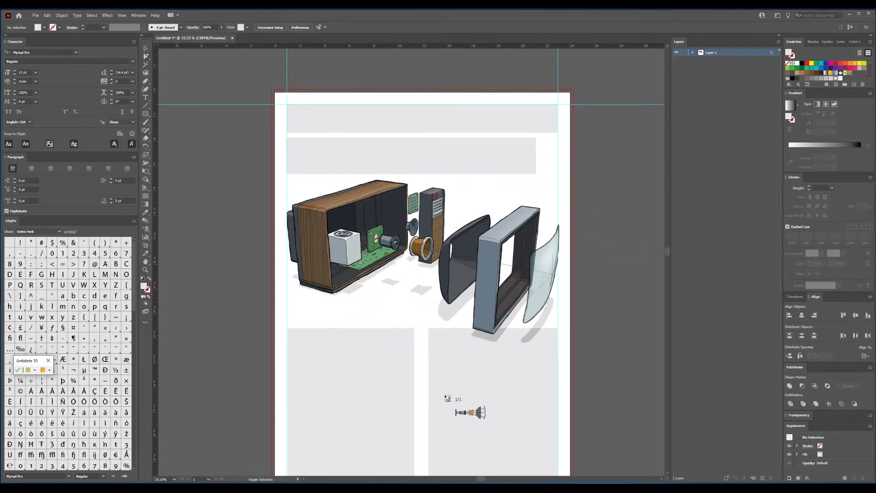
left_click_drag(445, 398, 419, 250)
left_click(414, 271)
left_click_drag(528, 272, 536, 268)
left_click_drag(501, 298, 496, 300)
left_click(568, 196)
left_click_drag(568, 196, 556, 307)
Step: Add the title text "Télévision Cathodique" at 50 pt near the title block
key("t")
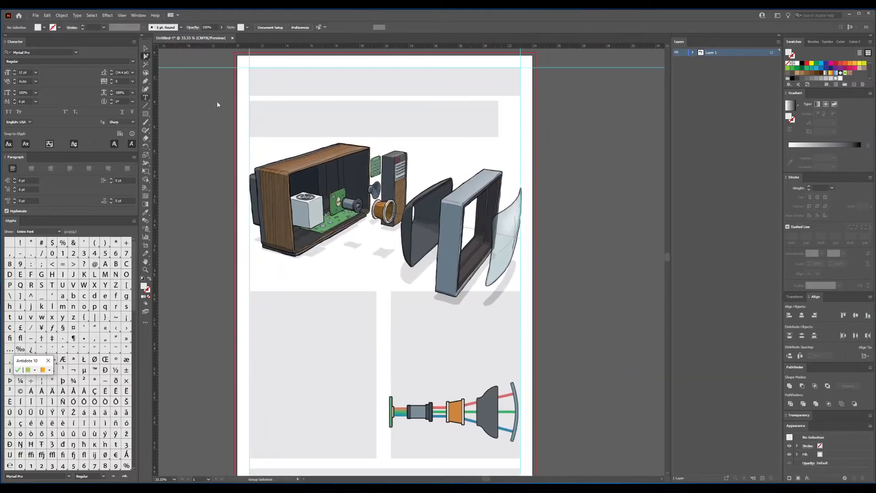
left_click(215, 94)
left_click(328, 28)
type("50")
key("Return")
type("Télévision Cathodique")
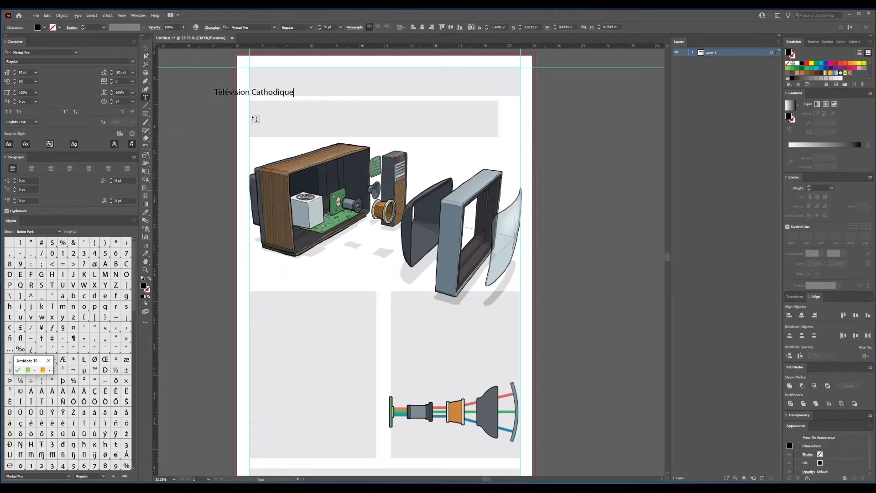
left_click(210, 120, "ctrl")
Step: Align the title with the left margin guide, enlarge it to nearly the full margin width, and delete the gray title block
key("a")
left_click_drag(223, 91, 258, 91)
key("v")
left_click_drag(329, 88, 508, 65)
left_click(514, 82)
key("Delete")
scroll(223, 336, "up", 3)
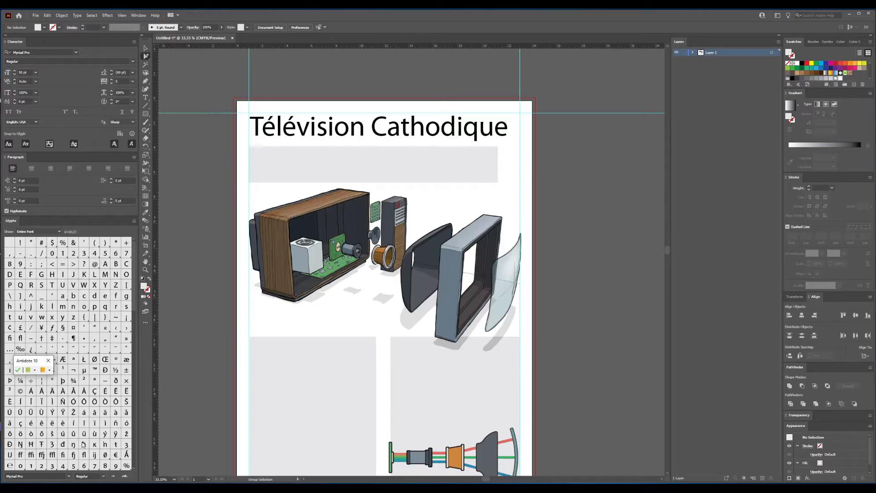
Step: Copy all text from Contexte historique.txt and paste it as area type into the gray block below the title
key("alt+Tab")
left_click(113, 94)
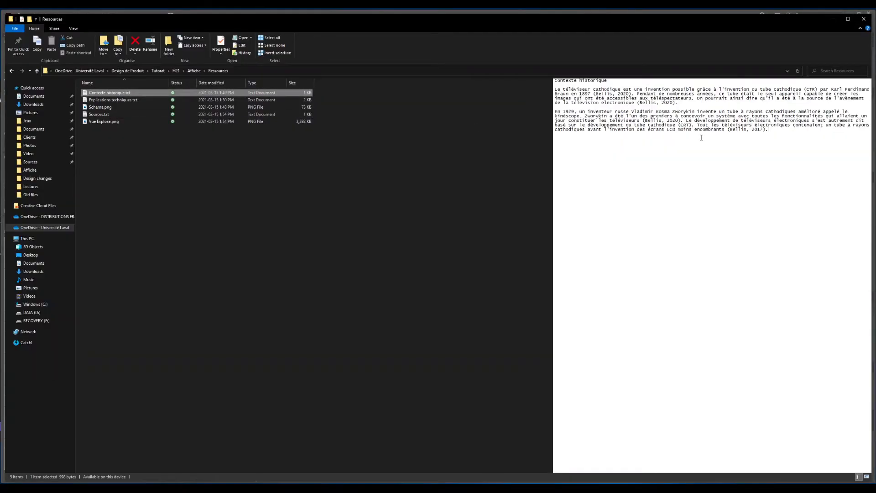
double_click(138, 94)
key("ctrl+a")
left_click(71, 130)
key("alt+Tab")
left_click(288, 163)
key("t")
left_click(288, 146)
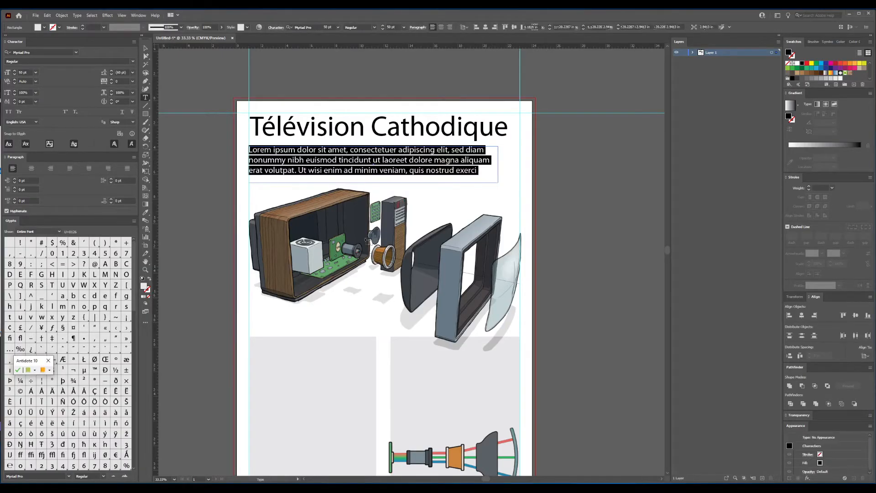
key("ctrl+v")
Step: Set all of the historical context text to 21 pt
key("ctrl+a")
left_click(329, 27)
type("12")
key("Up")
key("Up")
key("Up")
key("Up")
key("Up")
key("Up")
key("Up")
key("Up")
key("Up")
left_click(145, 56)
left_click(593, 274)
left_click_drag(627, 323, 630, 291)
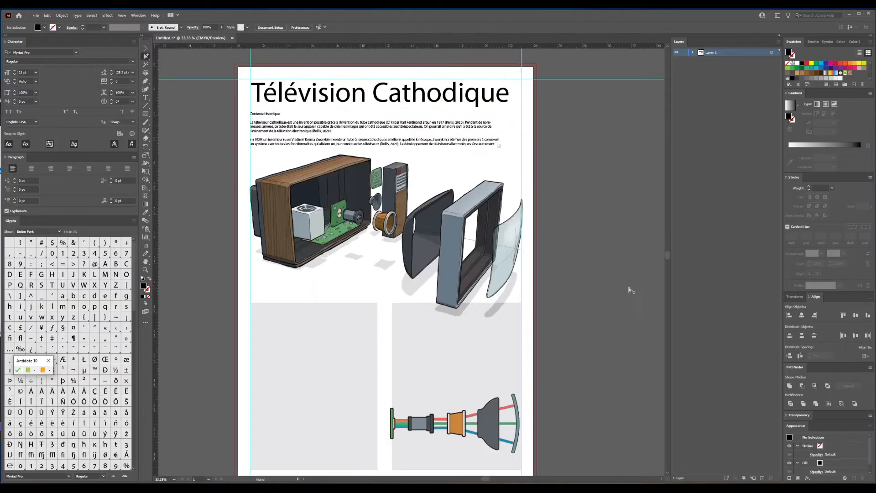
Step: Copy all text from Explications techniques.txt and paste it as area type into the gray block below the television at the poster's left
scroll(533, 212, "down", 1)
key("alt+Tab")
double_click(110, 99)
key("ctrl+a")
key("ctrl+c")
key("alt+Tab")
key("alt+Tab")
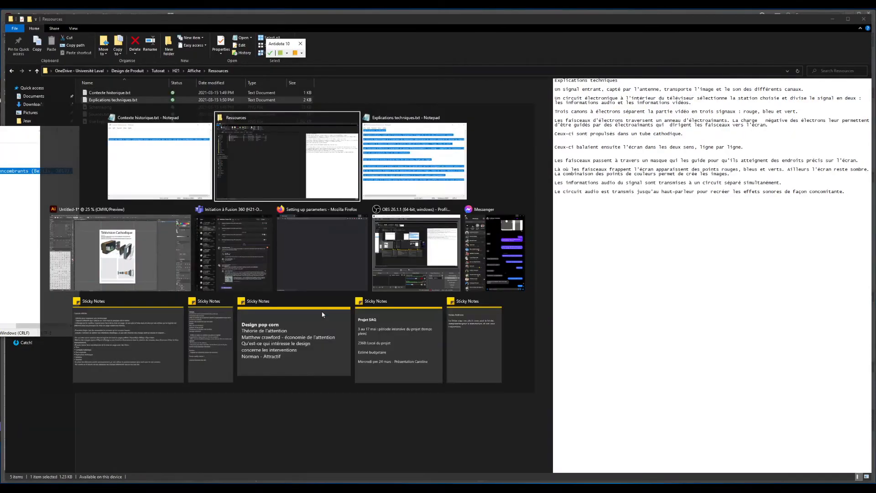
key("alt+Tab")
key("alt+Tab")
key("t")
left_click(321, 330)
key("ctrl+v")
Step: Delete the gray block behind the tube diagram
scroll(336, 236, "down", 1)
left_click(427, 274)
key("Delete")
scroll(427, 274, "down", 4)
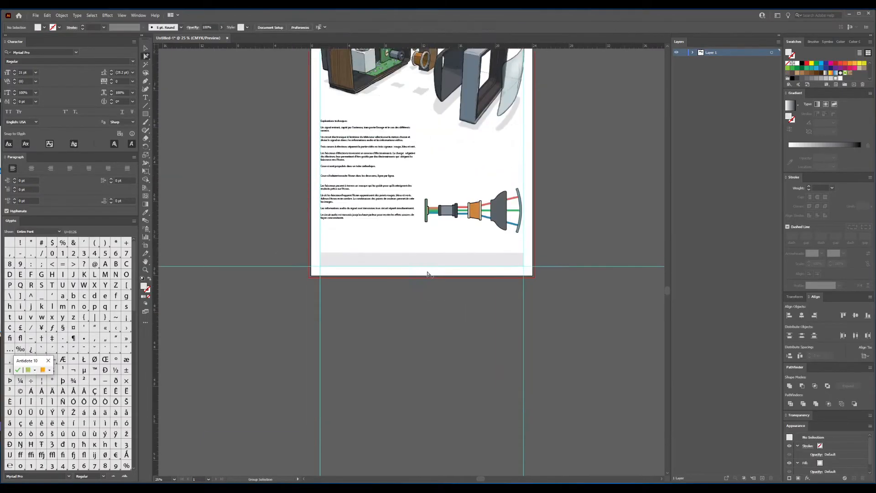
scroll(427, 274, "up", 4)
Step: Copy all text from Sources.txt and paste it as area type into the thin gray block at the foot of the poster
key("alt+Tab")
key("alt+Tab")
double_click(100, 115)
key("ctrl+a")
key("ctrl+c")
key("alt+Tab")
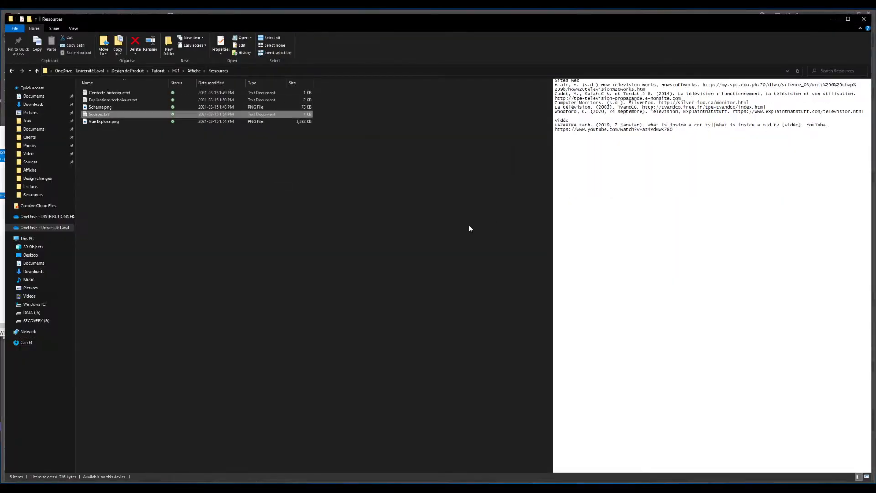
key("alt+Tab")
key("t")
left_click(345, 432)
key("ctrl+v")
Step: Set all of the sources text to 14 pt
key("ctrl+a")
scroll(325, 28, "down", 5)
left_click(292, 100, "ctrl")
scroll(282, 163, "down", 1)
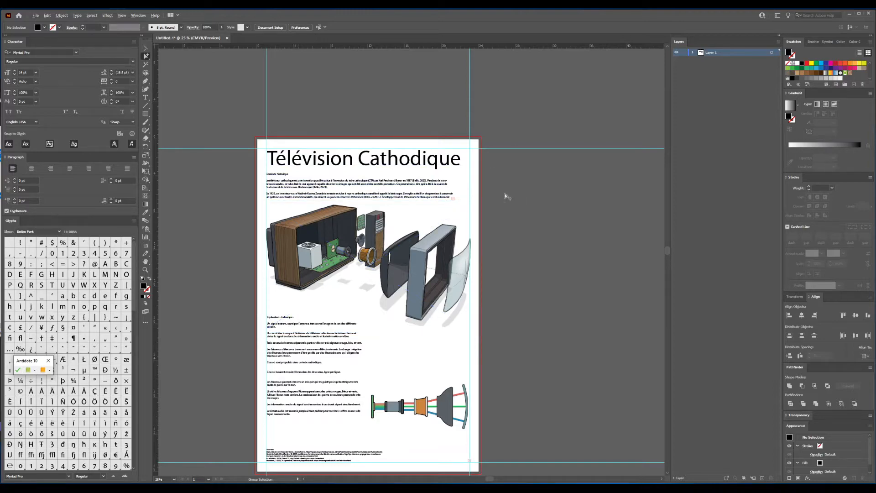
Step: Using the inspiration1.jpg advertisement as reference, set the title font to Acumin Variable Concept Default in all caps
key("alt+Tab")
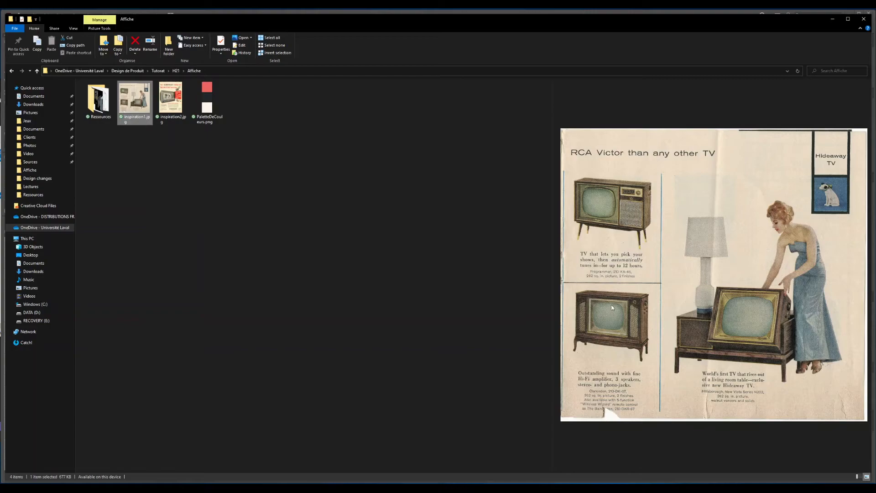
key("alt+Tab")
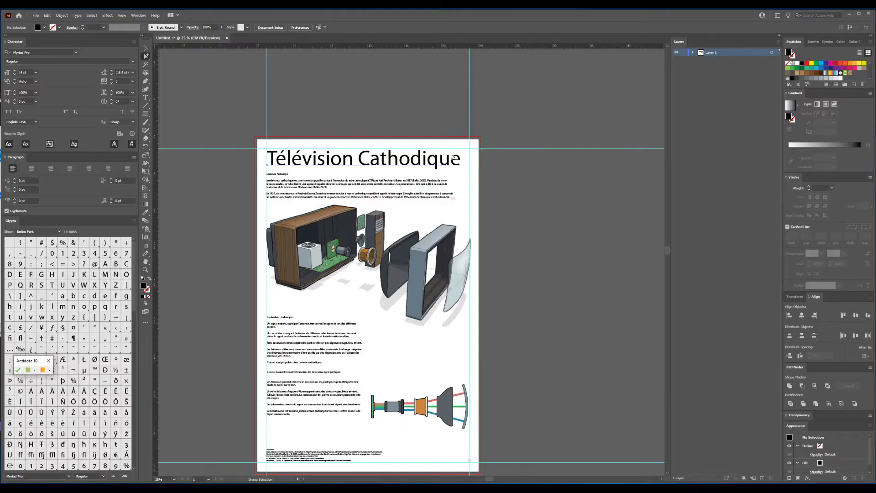
left_click(459, 158)
left_click(252, 27)
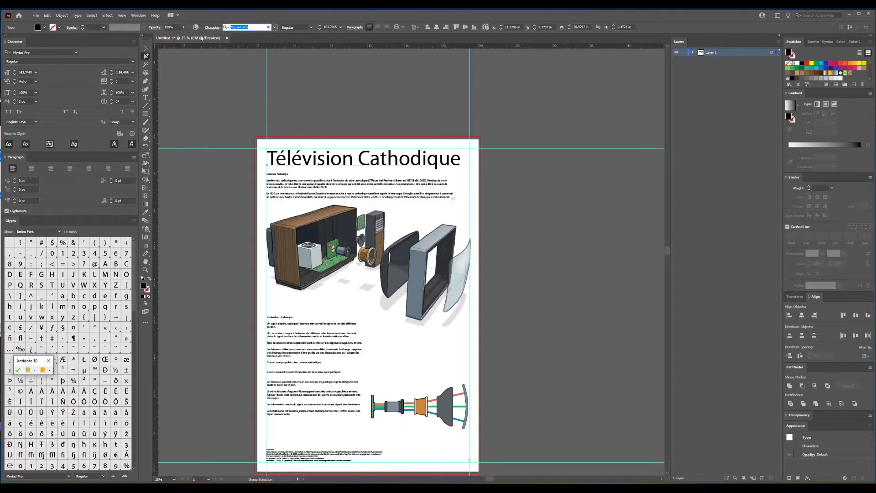
type("acumin")
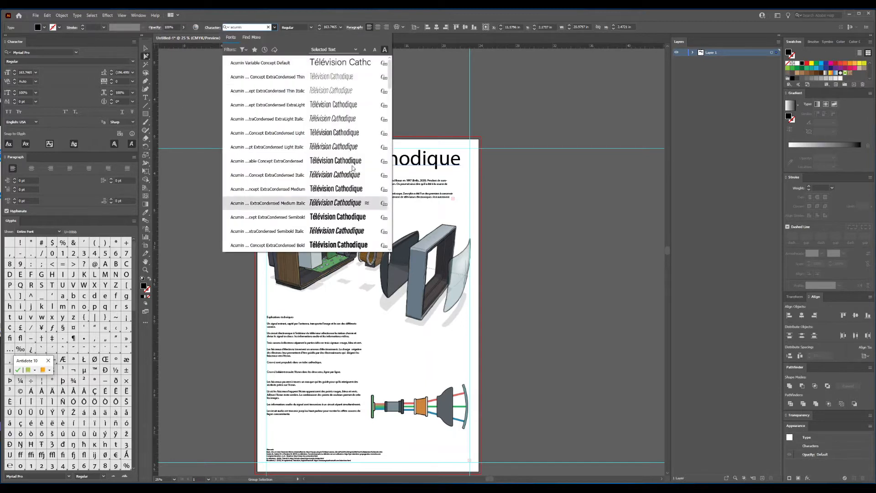
left_click(343, 63)
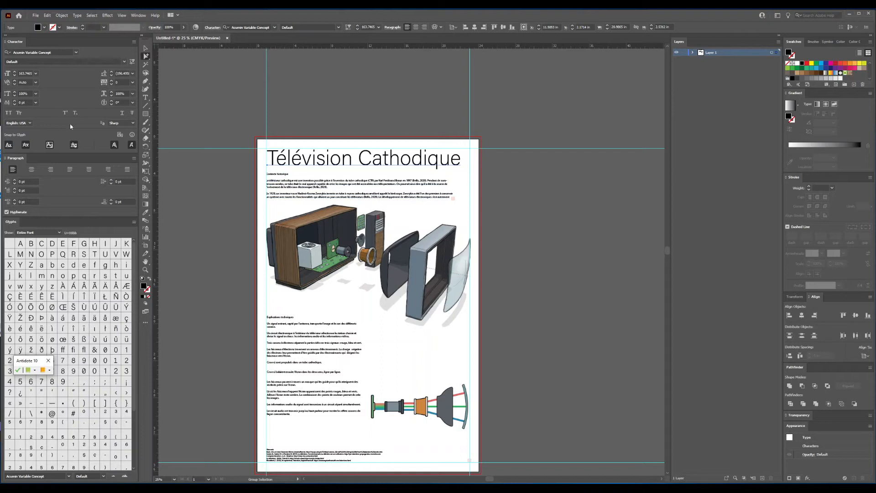
left_click(9, 112)
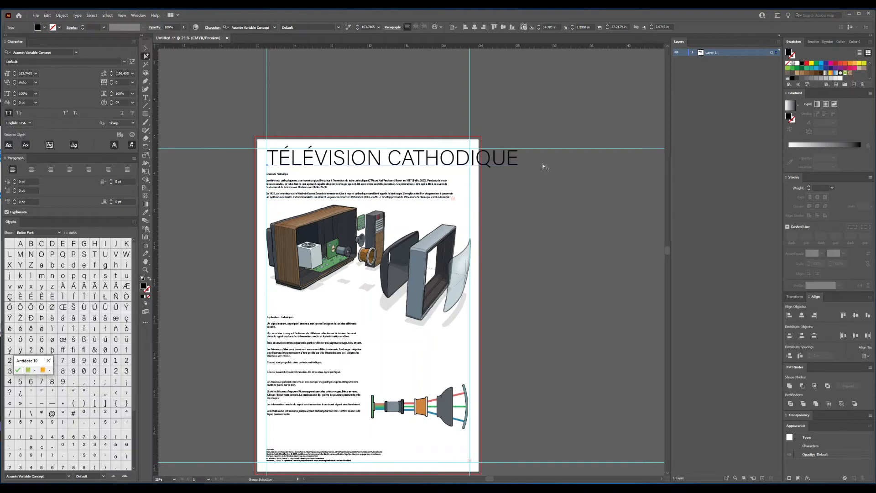
Step: Reduce the title's font size to 129 pt so it fits between the side margins
left_click(368, 28)
scroll(369, 27, "down", 20)
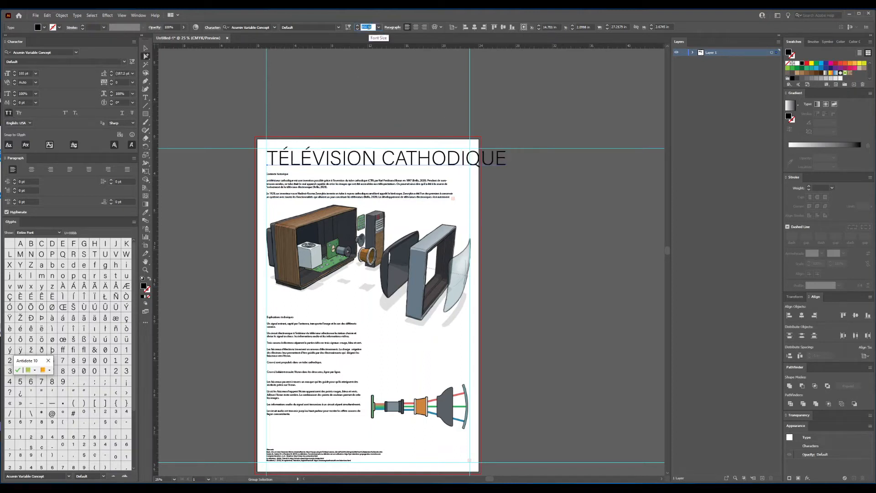
scroll(368, 27, "down", 12)
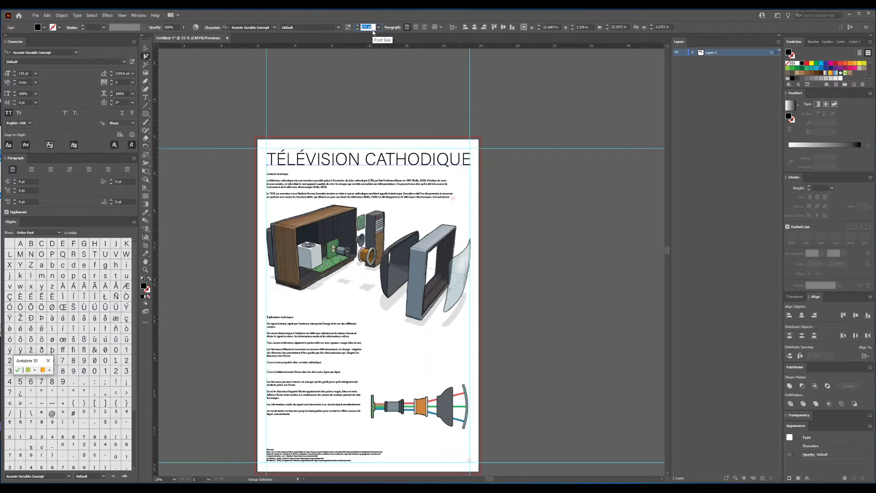
Step: Recheck the inspiration1.jpg advertisement and set the title's font style to Wide Light
left_click(340, 28)
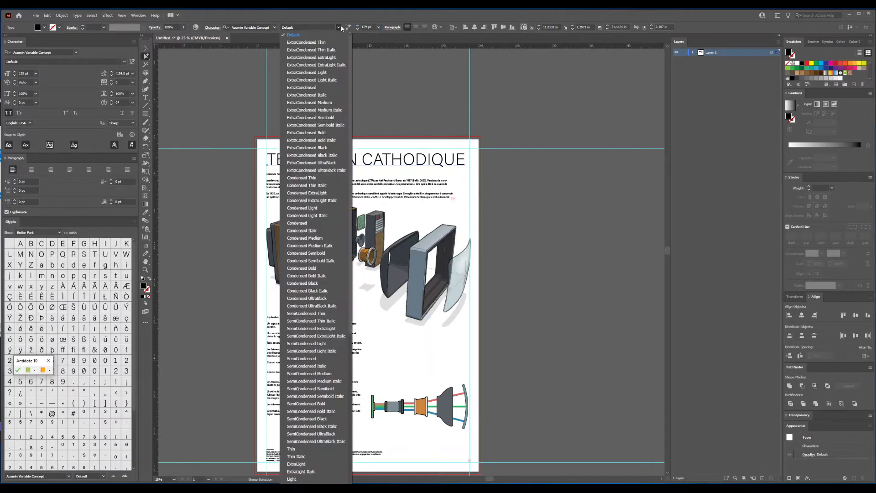
left_click(339, 28)
key("alt+Tab")
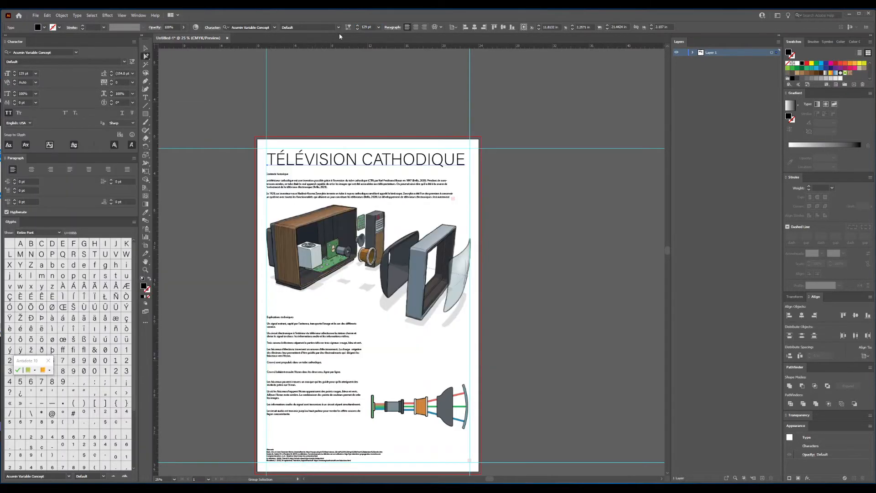
key("alt+Tab")
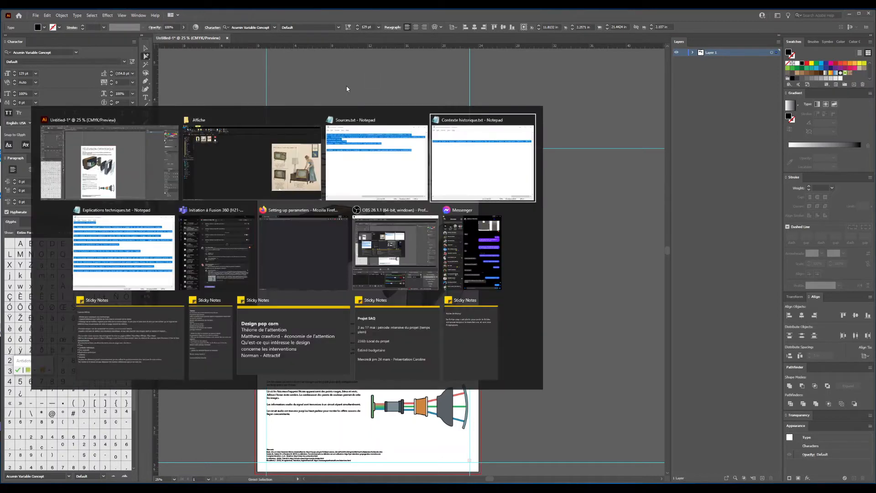
left_click(263, 137)
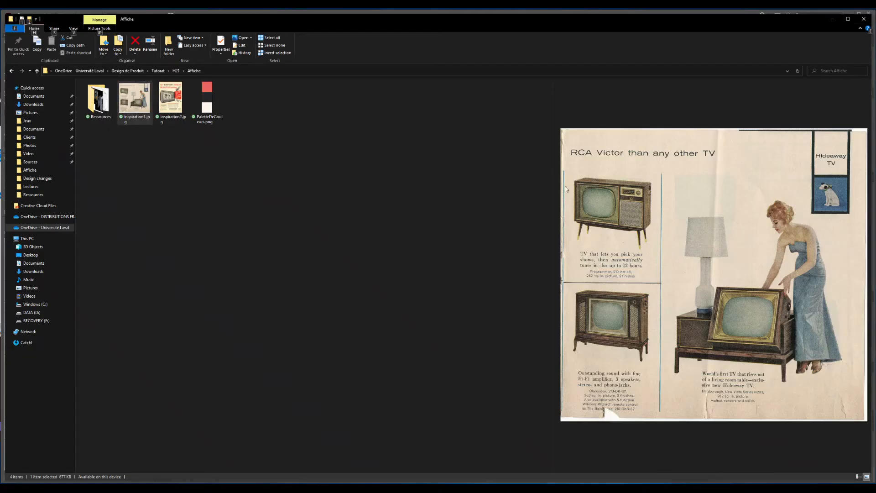
key("alt+Tab")
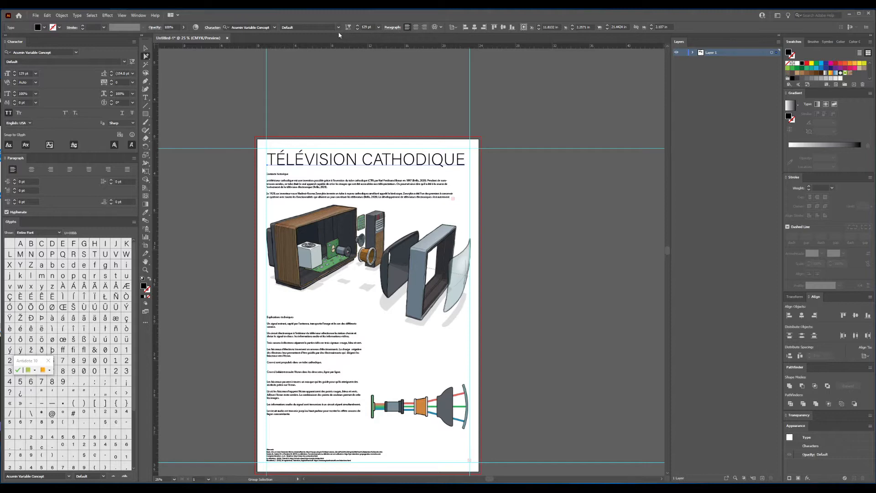
left_click(338, 27)
scroll(338, 324, "down", 5)
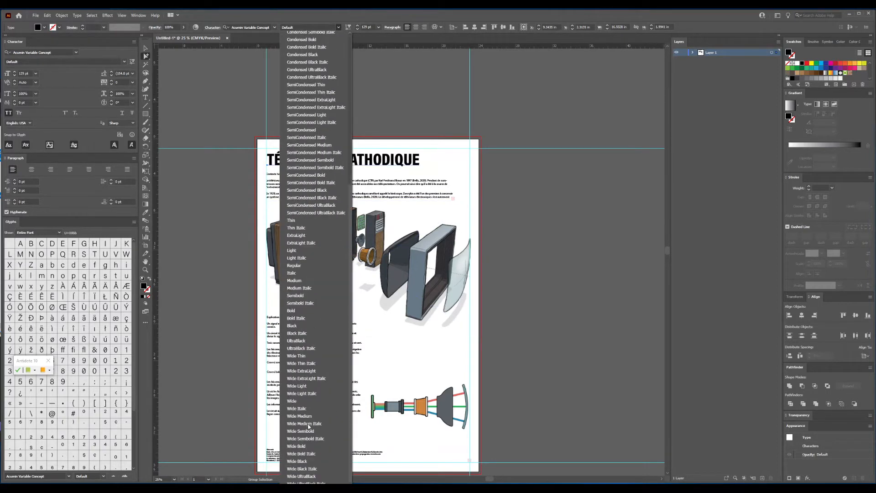
left_click(301, 386)
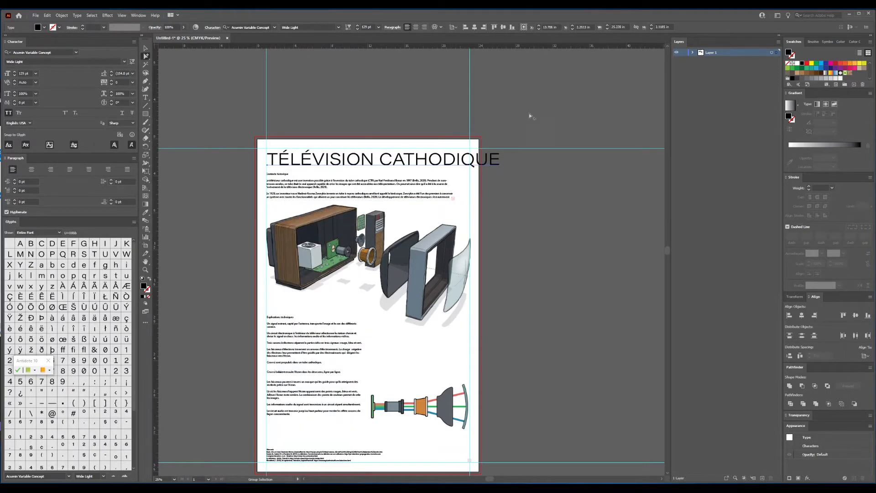
Step: Reduce the Wide Light title's font size to 99 pt
left_click(367, 27)
scroll(368, 27, "down", 20)
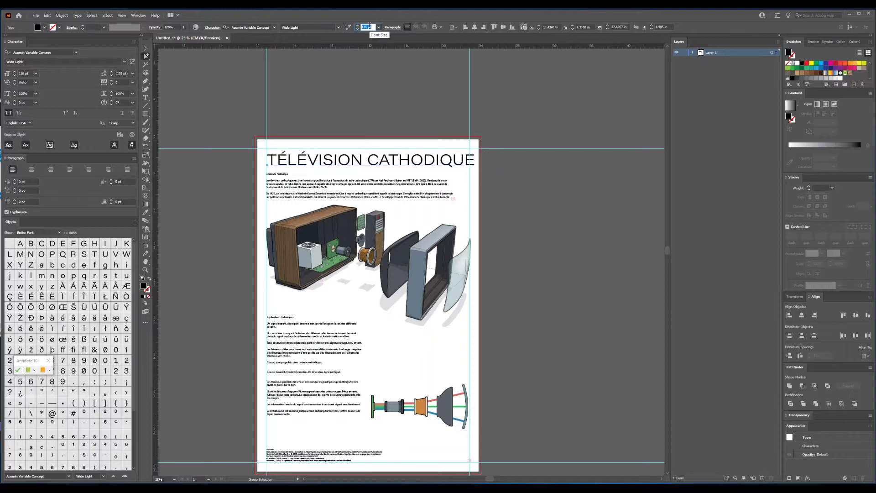
scroll(368, 27, "down", 12)
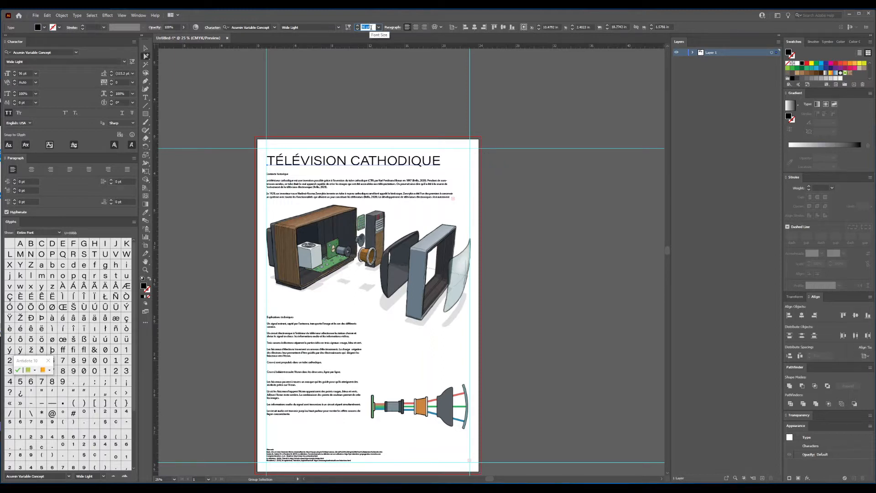
scroll(371, 27, "down", 4)
left_click(553, 221)
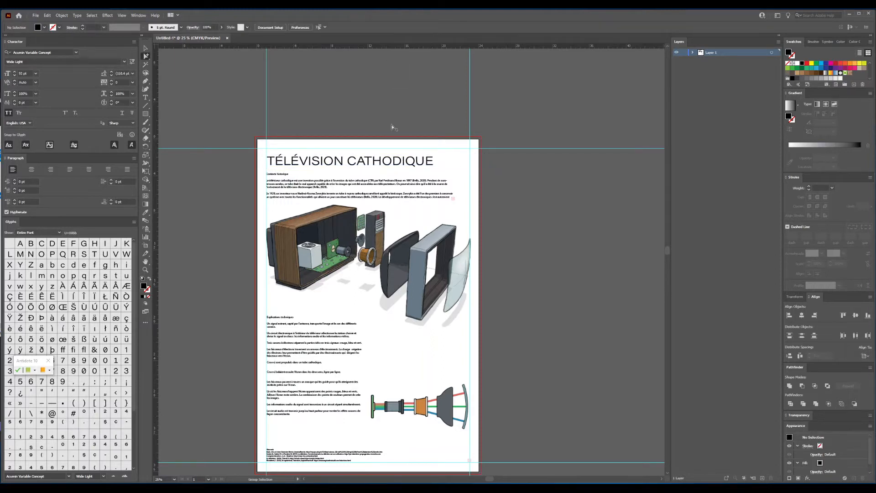
left_click(387, 161)
scroll(368, 27, "up", 4)
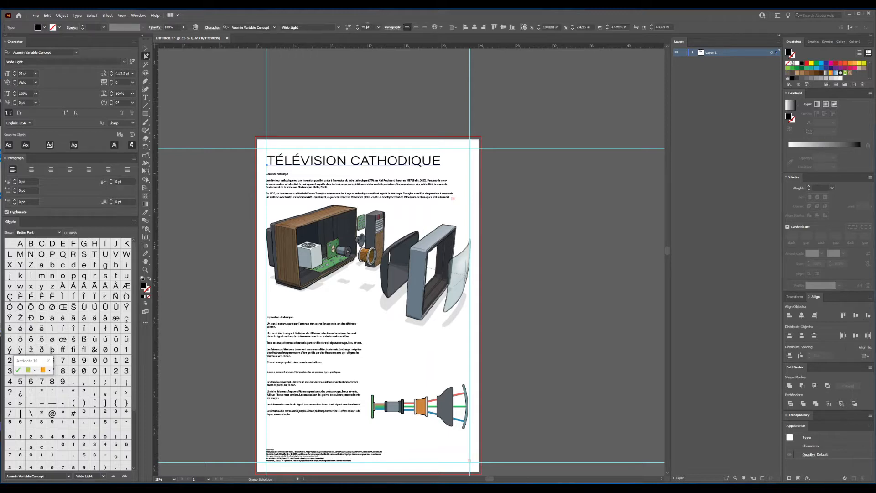
scroll(367, 26, "up", 3)
left_click(555, 214)
Step: Move the title and the historical context text up, and extend that text frame's lower edge to fit the full text, about 3.5 in high
scroll(340, 160, "up", 2)
left_click_drag(280, 168, 282, 156)
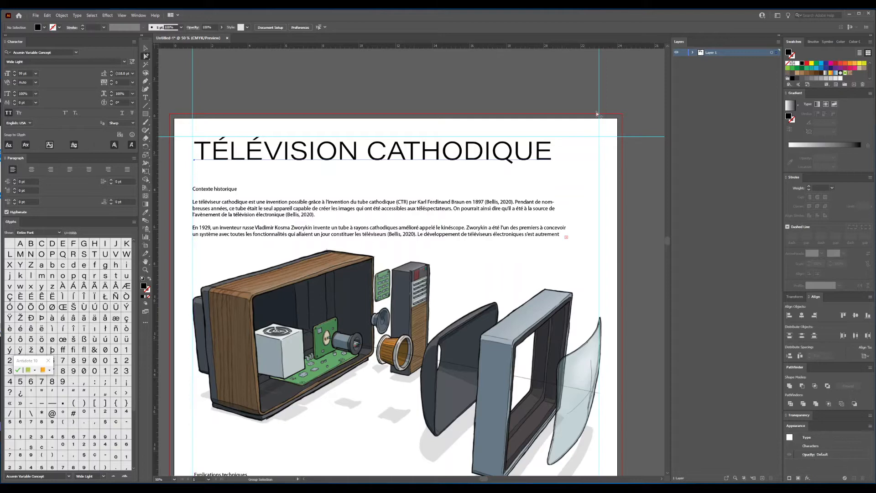
scroll(599, 114, "down", 1)
left_click_drag(349, 181, 347, 171)
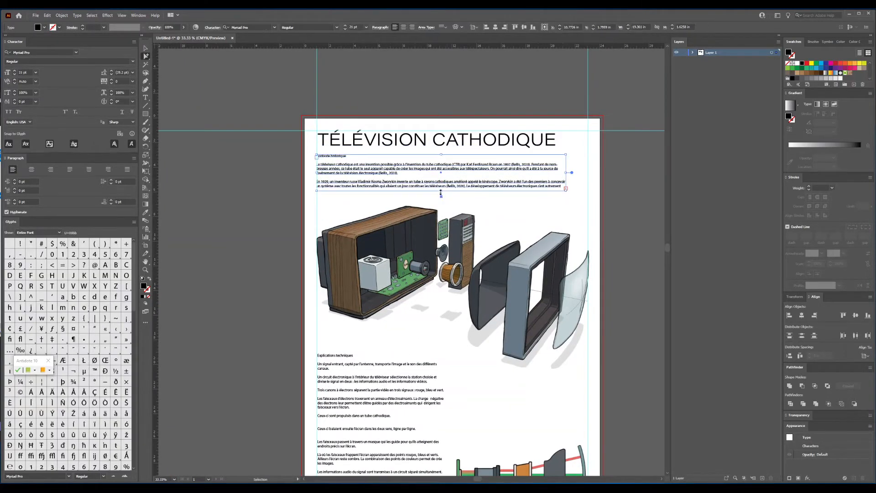
left_click_drag(440, 191, 441, 197)
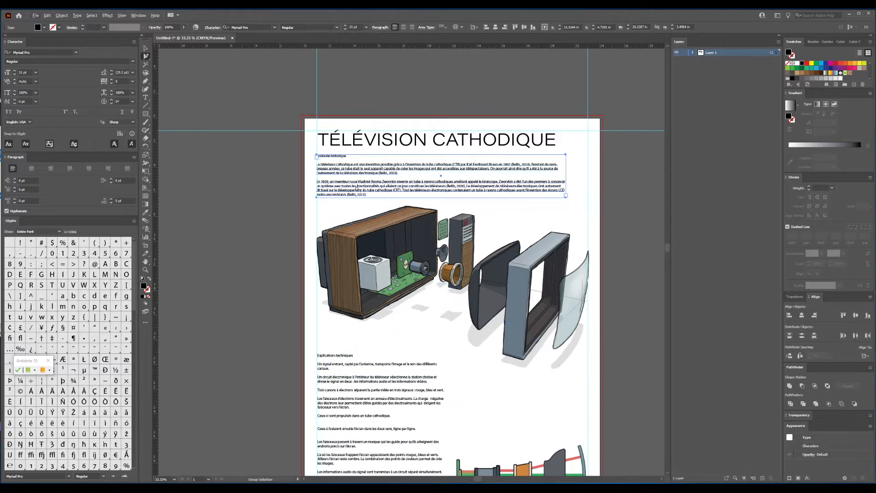
Step: Set the historical context text in Arno Pro Light Display at 25 pt
left_click(297, 28)
left_click(255, 27)
type("arno")
key("Return")
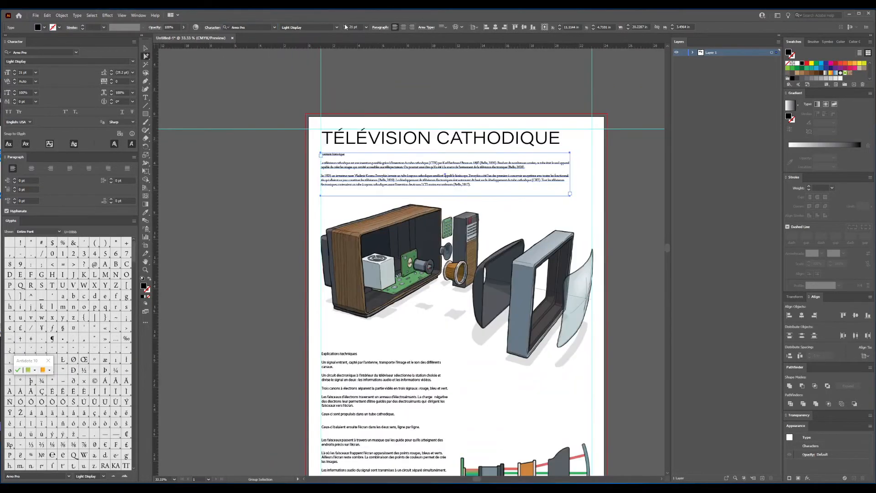
key("ctrl+shift+period")
key("ctrl+shift+period")
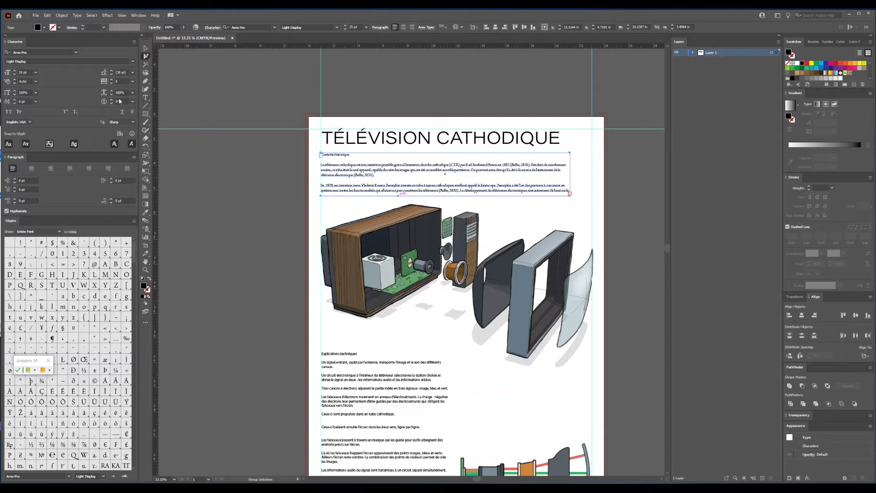
Step: Tighten the historical context text's leading to 25 pt
left_click(121, 72)
key("Down")
key("Down")
key("Down")
key("Down")
key("Down")
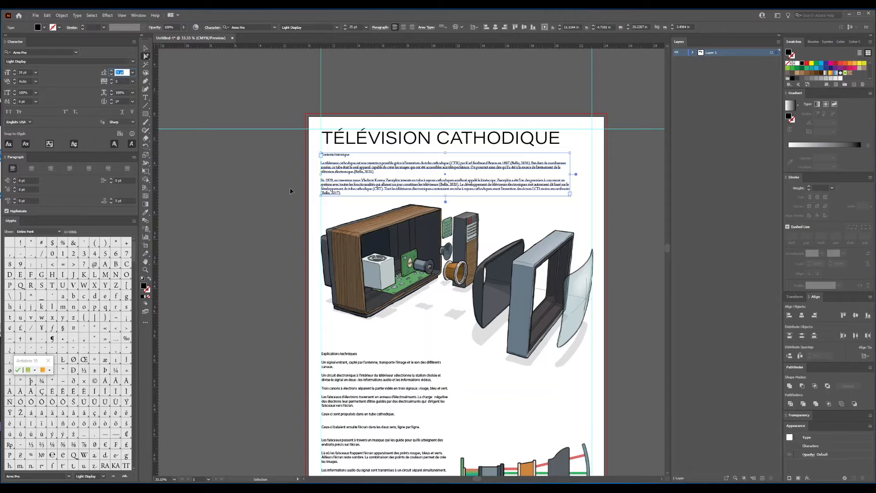
Step: Enlarge the "Contexte historique" heading to 43 pt and deselect the text
triple_click(341, 155)
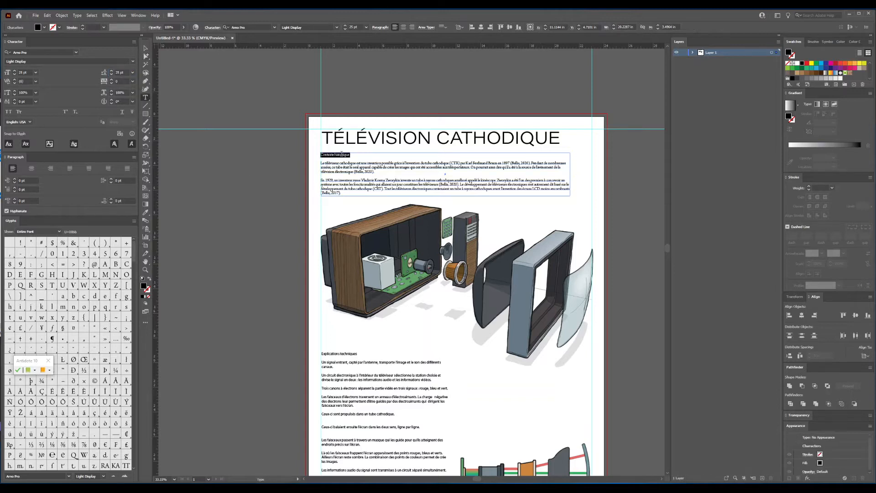
left_click(356, 27)
scroll(355, 27, "up", 16)
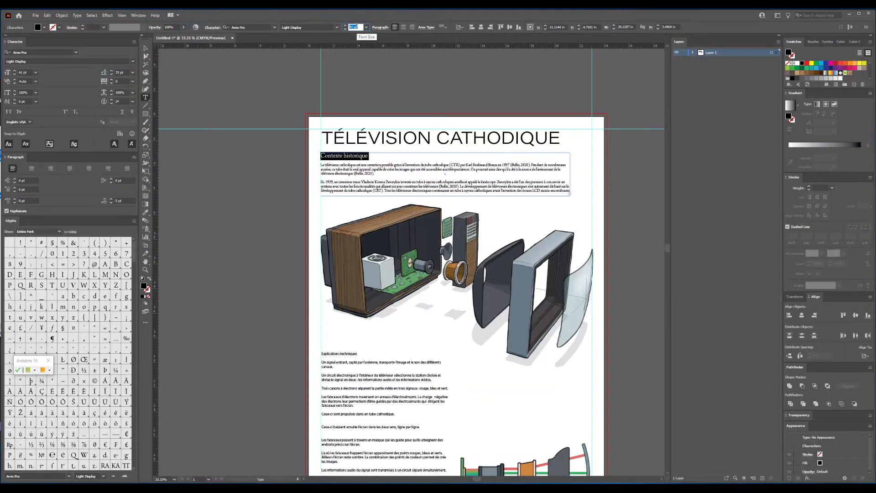
scroll(357, 27, "up", 2)
left_click(265, 148, "ctrl")
key("ctrl+shift+p")
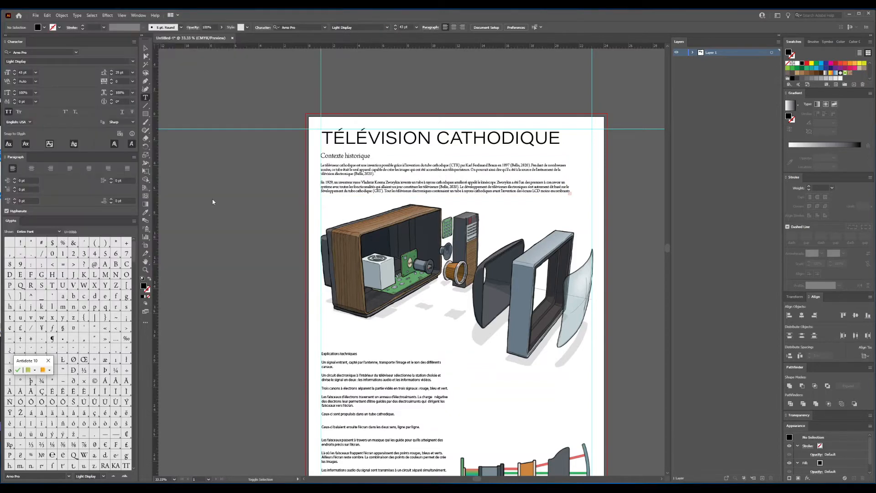
Step: Place the PaletteDeCouleurs.png colour palette on the canvas beside the artboard and deselect it
left_click(206, 193)
left_click_drag(209, 211, 259, 248)
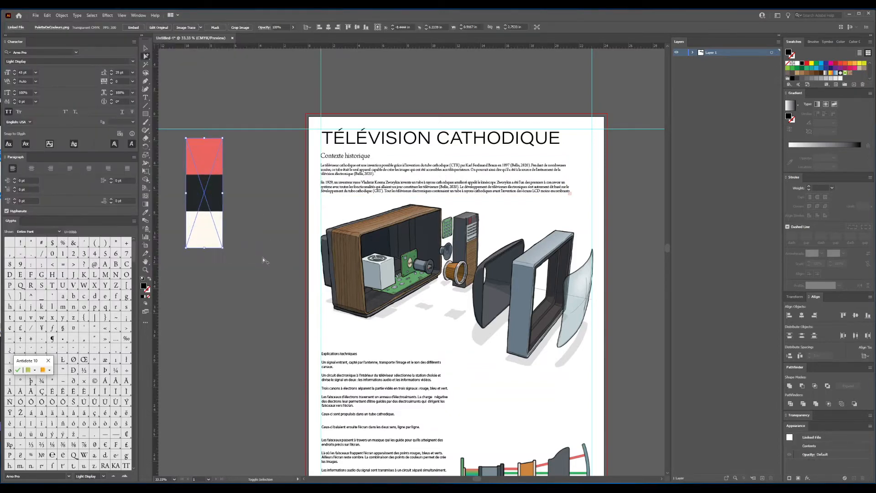
left_click(263, 260)
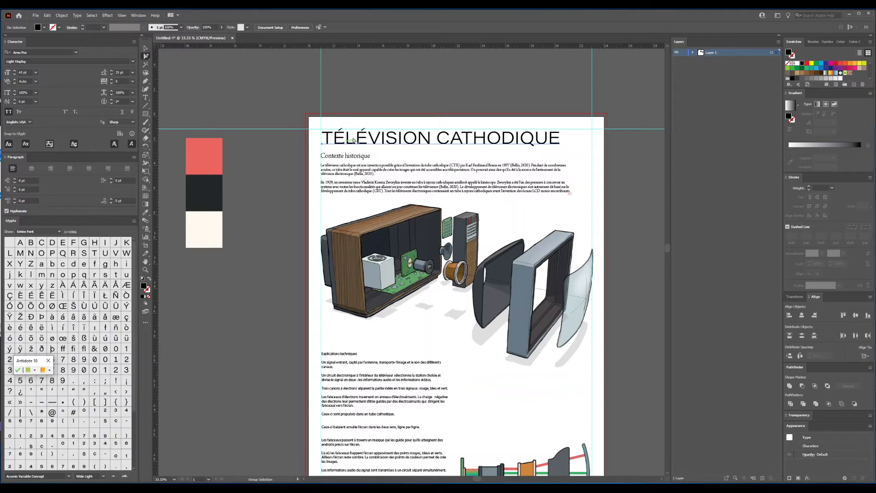
Step: Recolour the poster title and the historical context text with the near-black sampled from the placed palette
left_click(354, 140)
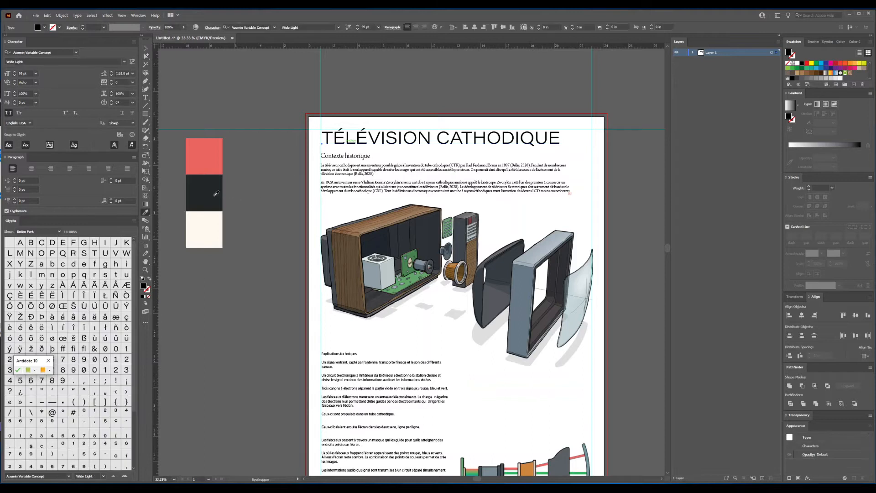
left_click(275, 169)
left_click(354, 174)
key("i")
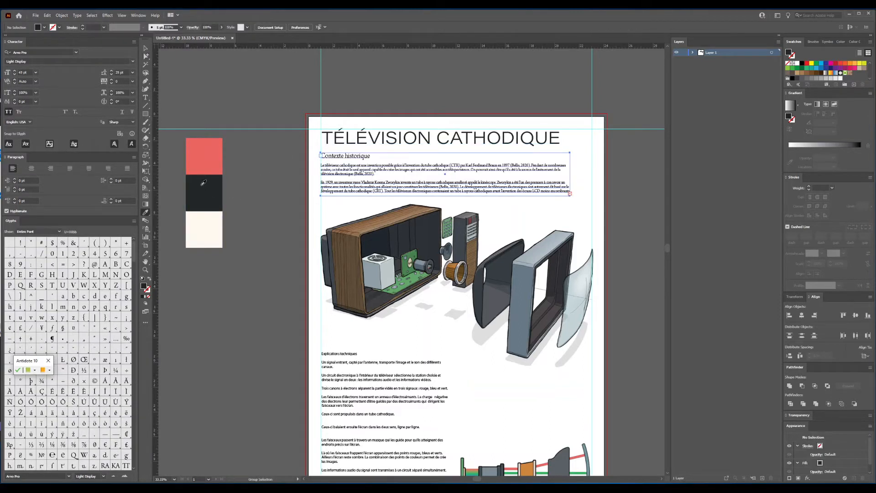
key("a")
left_click(203, 183)
left_click(280, 190)
Step: Set the "Contexte historique" heading to Arno Pro Semibold and colour it with the palette's coral red
left_click(364, 159)
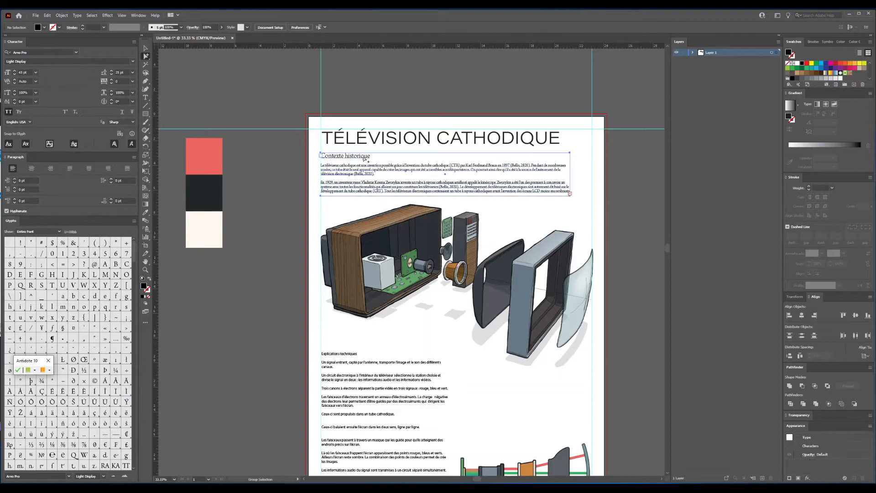
triple_click(364, 158)
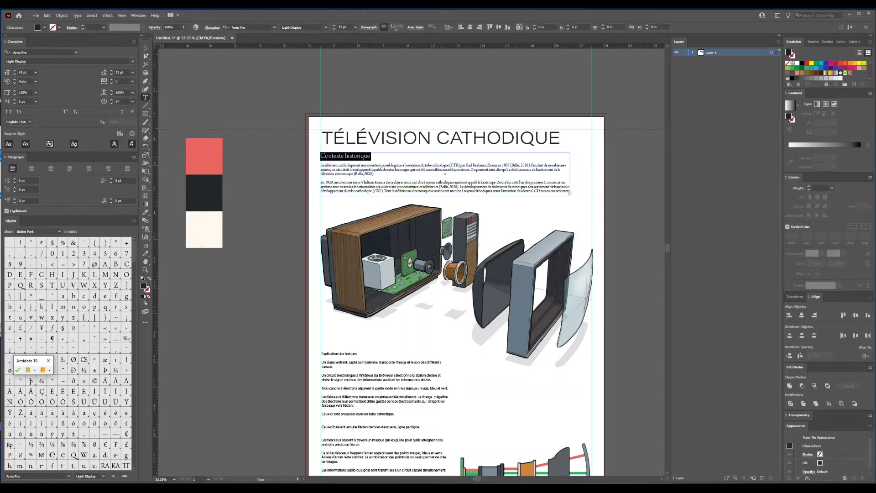
left_click(326, 27)
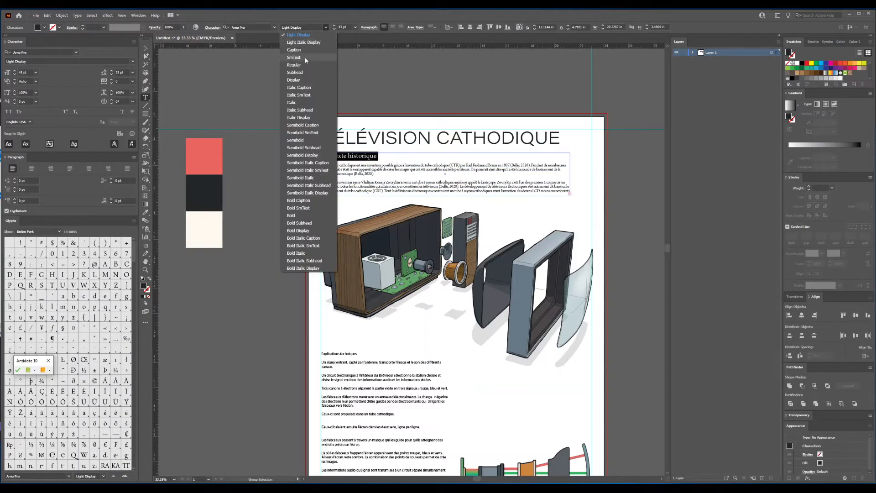
left_click(308, 141)
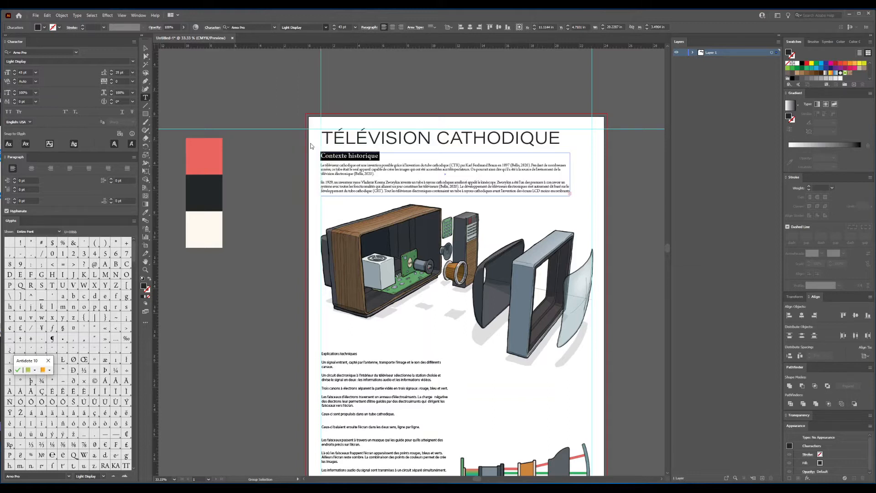
left_click(146, 213)
left_click(213, 153)
left_click(279, 151, "ctrl")
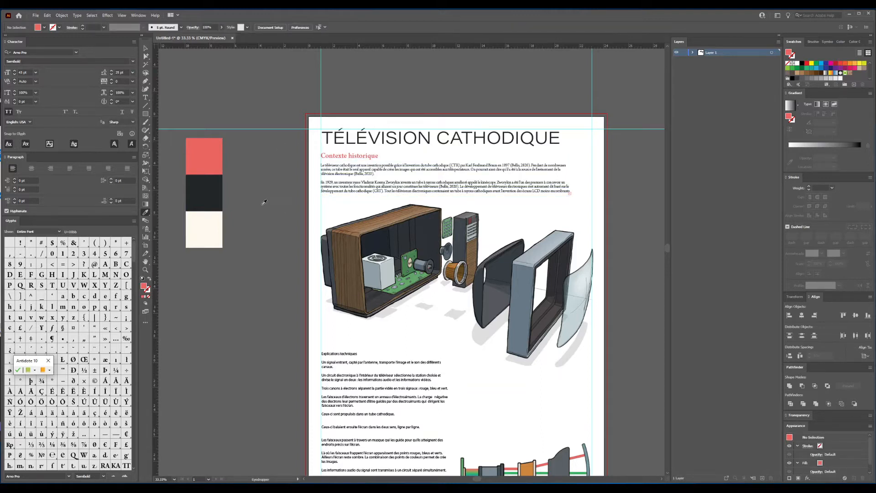
key("a")
Step: Examine the heading and historical context text up close, and check the character settings of each
scroll(324, 164, "up", 1)
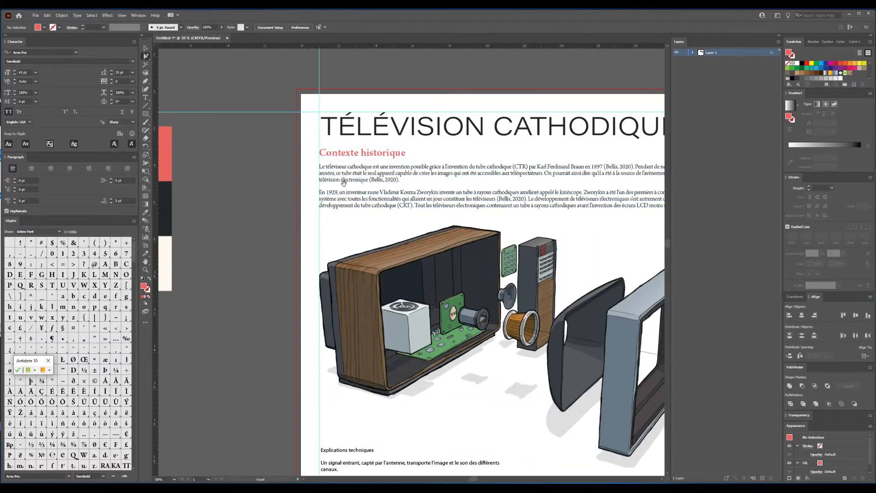
left_click_drag(342, 182, 310, 175)
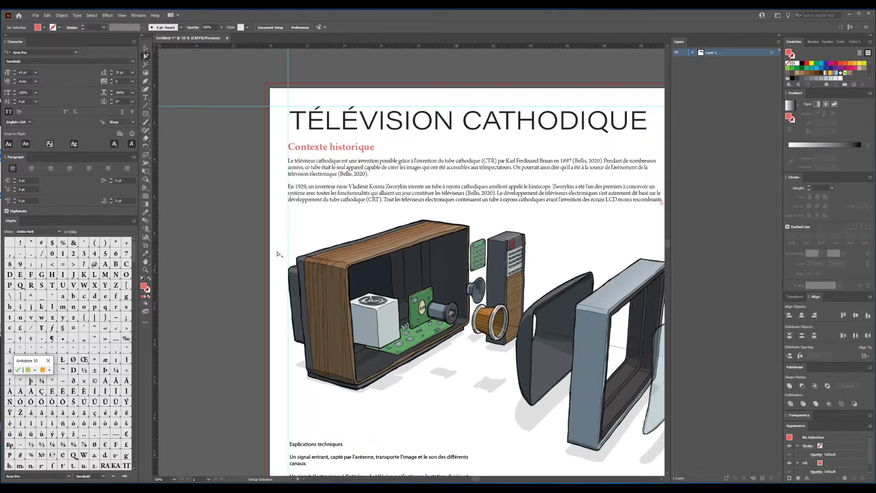
left_click(320, 242)
scroll(315, 218, "down", 1)
left_click_drag(313, 208, 305, 200)
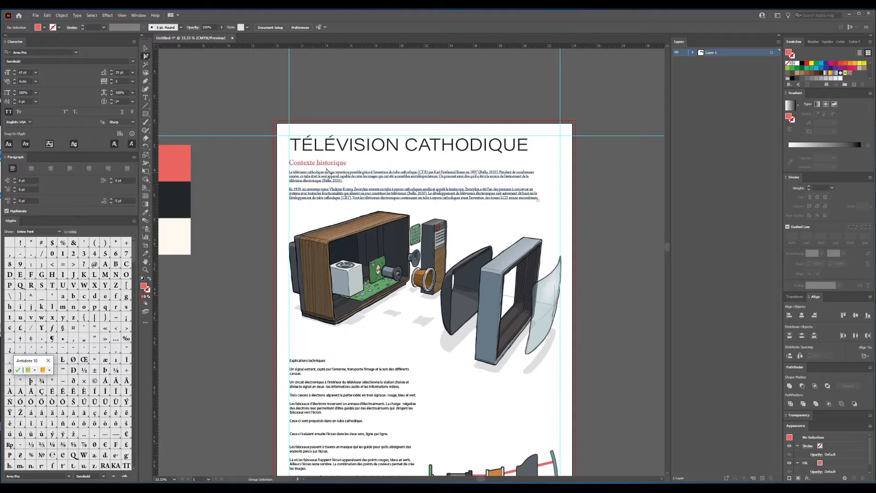
left_click(325, 172)
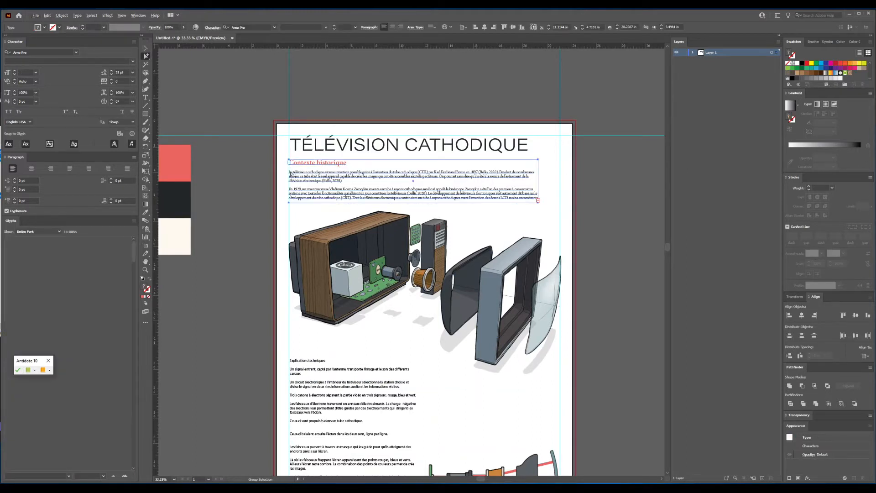
key("t")
left_click(325, 162)
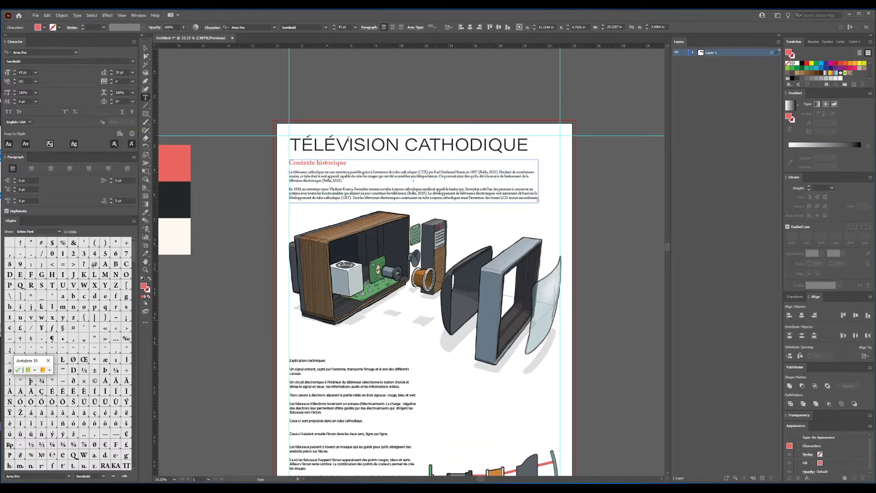
left_click(343, 172)
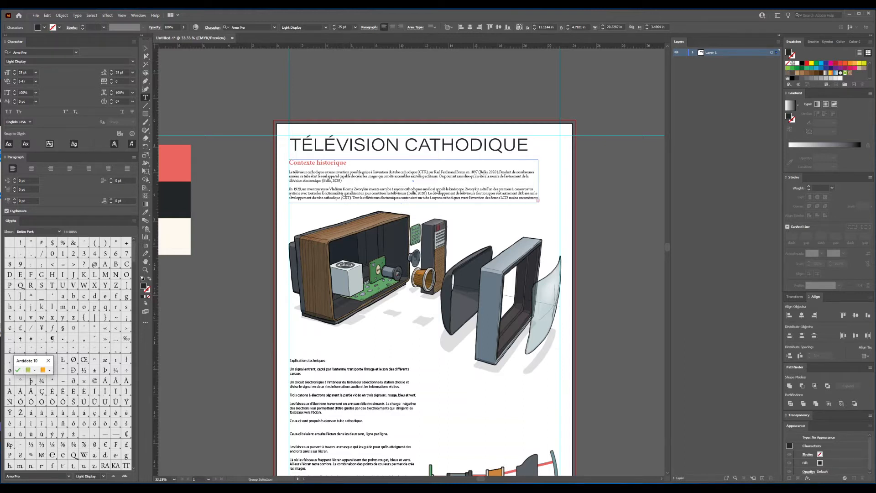
Step: Extend the historical context text frame's lower edge slightly so the overset last line fits
left_click(146, 56)
left_click(413, 201)
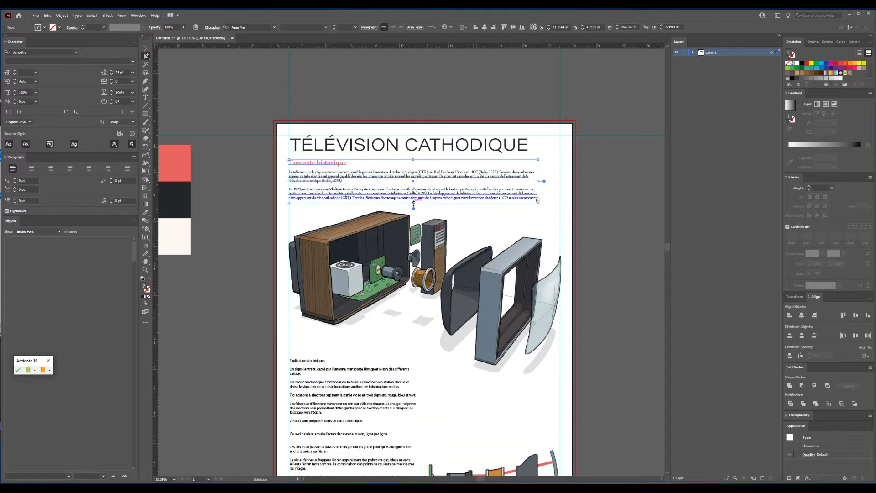
left_click_drag(414, 201, 414, 206)
left_click(196, 149)
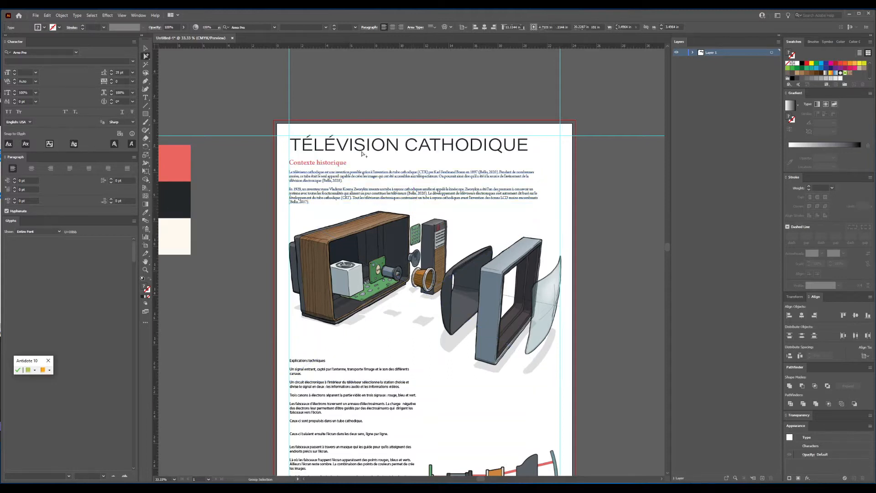
Step: Turn off hyphenation for the historical context text and widen its frame to the page's right margin guide
left_click(458, 184)
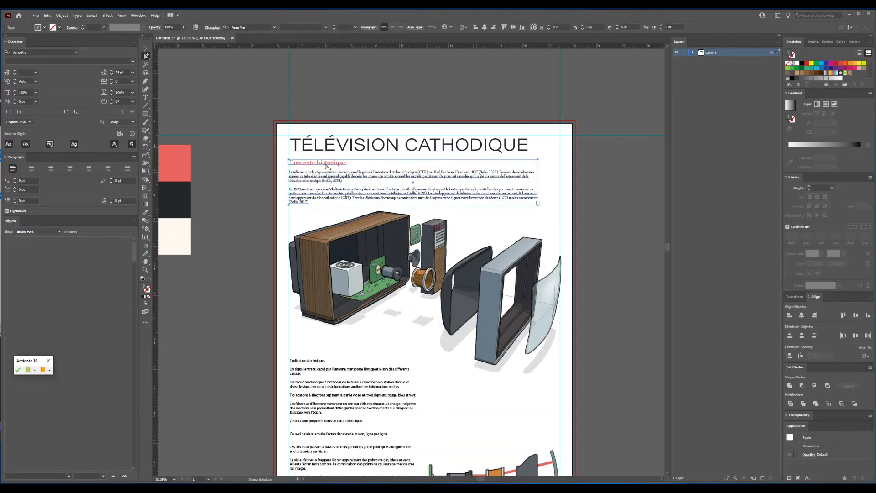
left_click(7, 211)
left_click_drag(538, 181, 560, 178)
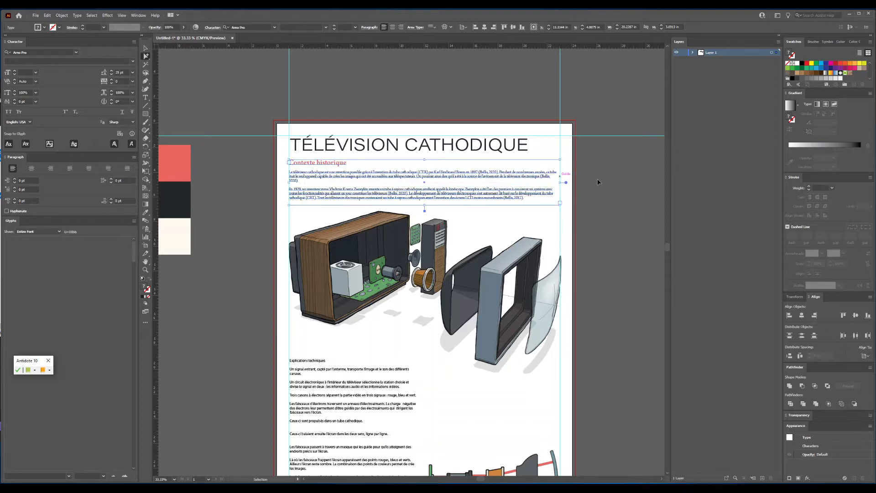
left_click(628, 181)
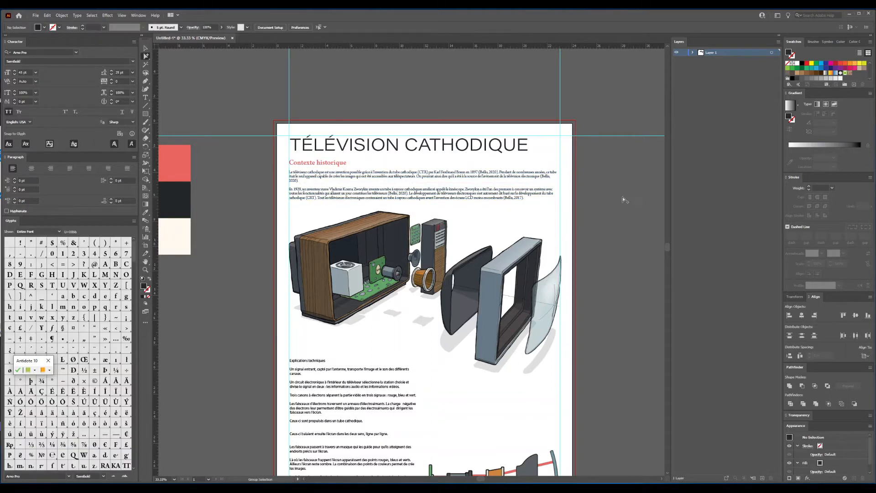
Step: Scale down the exploded television illustration about its centre so it sits inside the margin guides
scroll(593, 214, "down", 3)
left_click(562, 228)
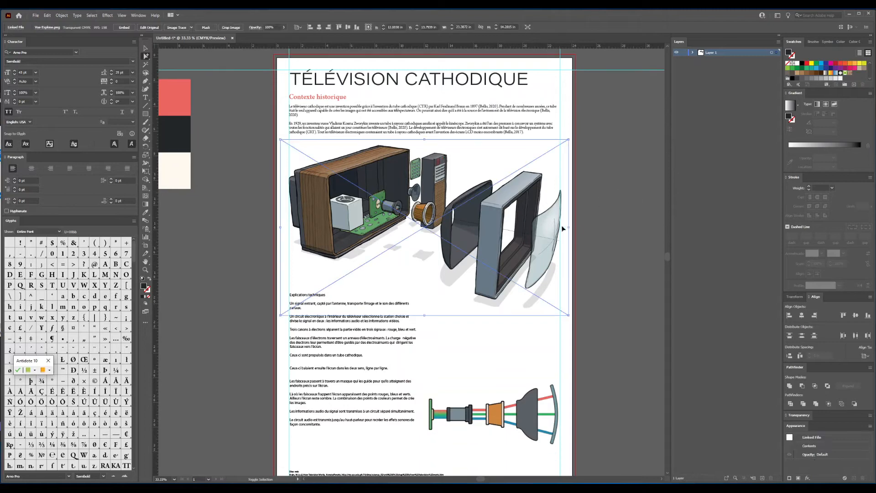
left_click_drag(568, 227, 547, 228)
left_click(610, 231)
Step: Copy the historical context body text's style onto the whole technical explanations text frame
scroll(607, 247, "right", 1)
scroll(606, 254, "up", 2)
left_click(309, 341)
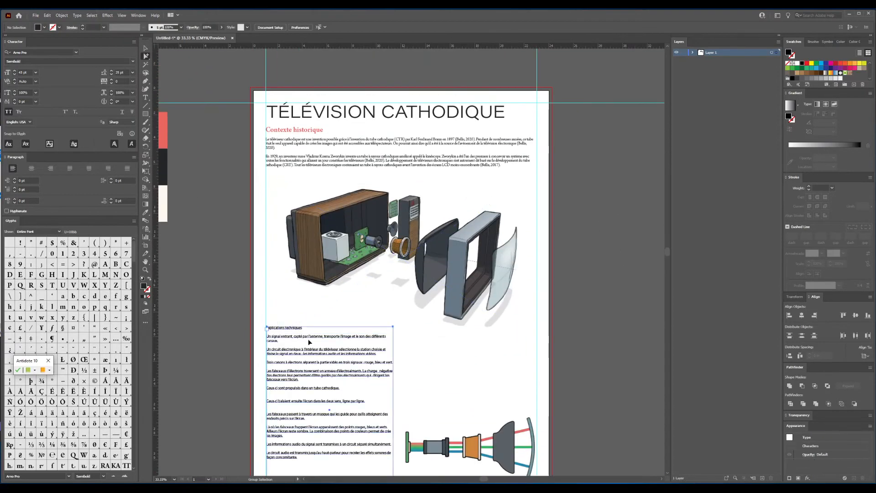
left_click_drag(308, 341, 310, 347)
scroll(309, 342, "down", 1)
key("i")
left_click(297, 133)
Step: Give the "Explications techniques" heading the same coral Semibold style as the "Contexte historique" heading
key("t")
left_click_drag(301, 312, 264, 312)
left_click(145, 212)
left_click(292, 107)
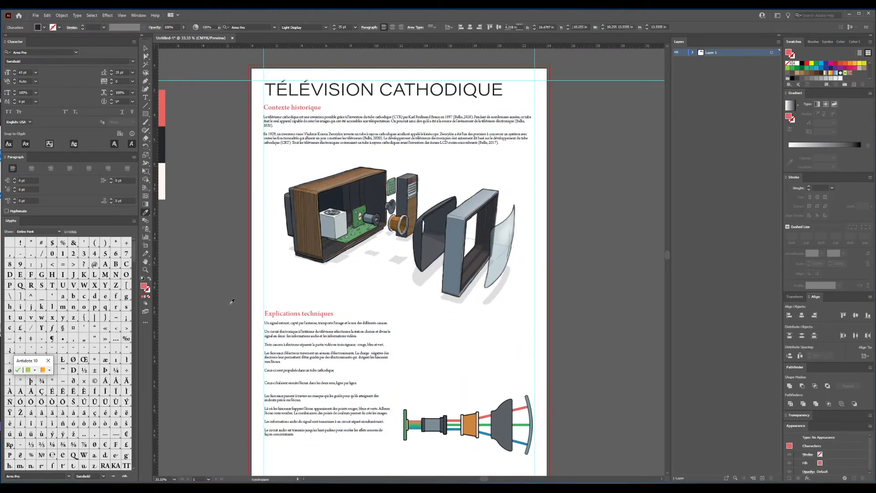
Step: Enlarge all the body text under "Explications techniques" to 36 pt
scroll(232, 301, "down", 5)
scroll(172, 218, "up", 6)
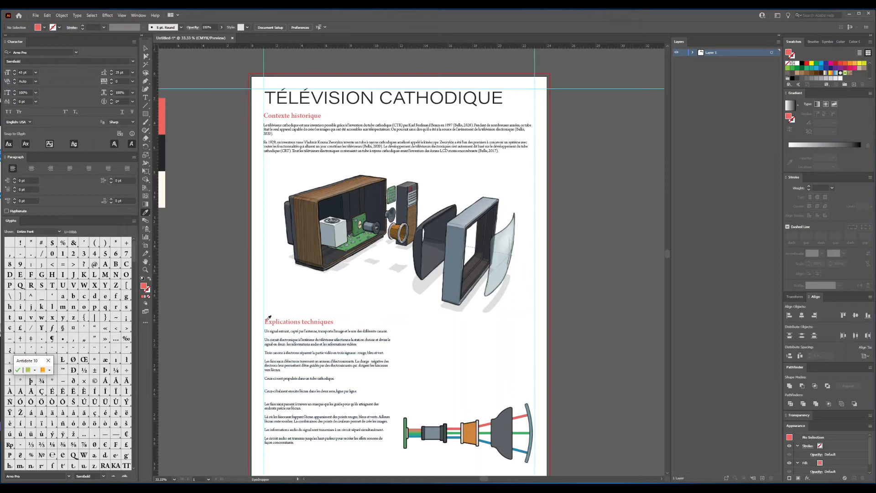
key("t")
triple_click(305, 351)
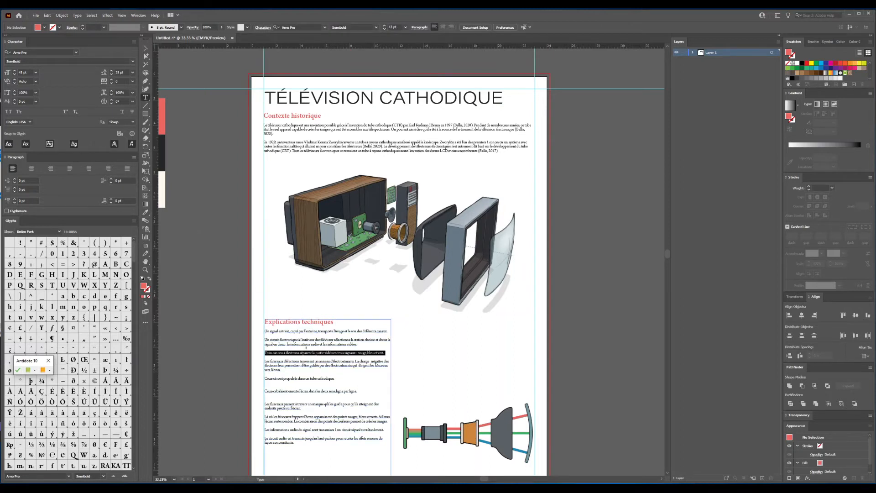
left_click(266, 331)
left_click_drag(265, 330, 239, 258)
scroll(315, 406, "down", 5)
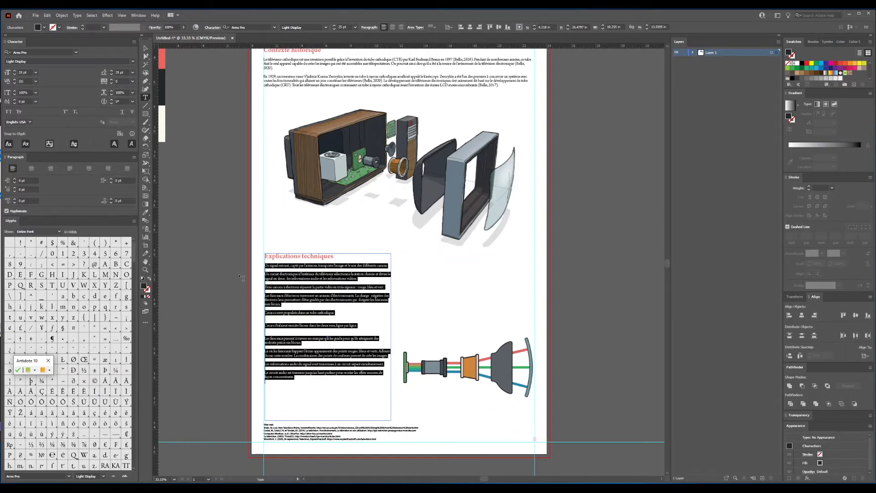
scroll(241, 278, "up", 1)
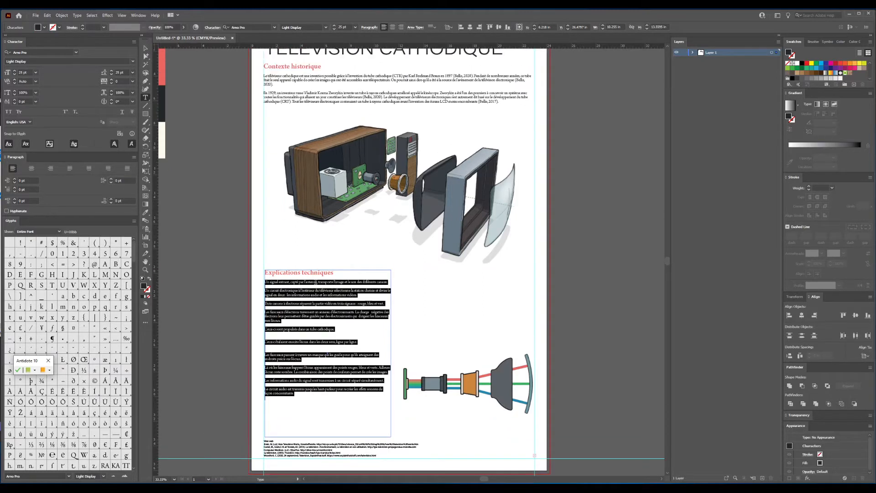
left_click(335, 26)
left_click(335, 26)
left_click(334, 26)
left_click(334, 26)
left_click(335, 26)
left_click(334, 26)
left_click(335, 26)
left_click(334, 26)
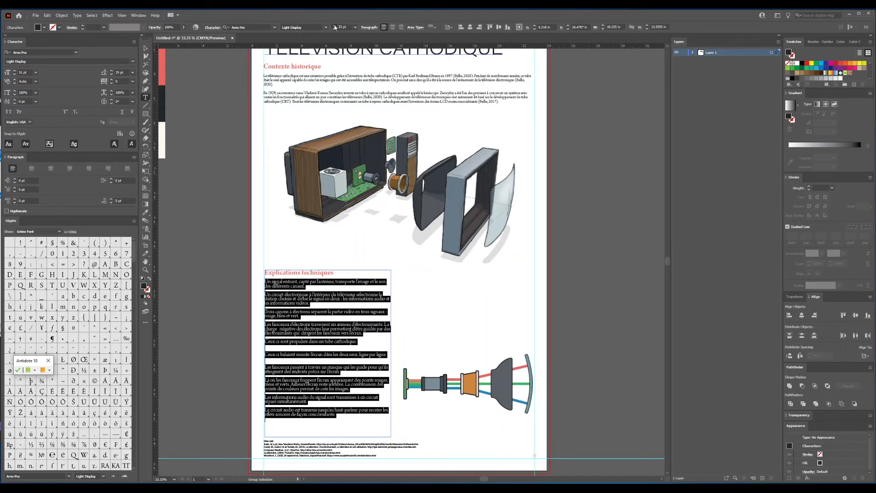
left_click(334, 26)
left_click(334, 26)
left_click(335, 26)
left_click(335, 26)
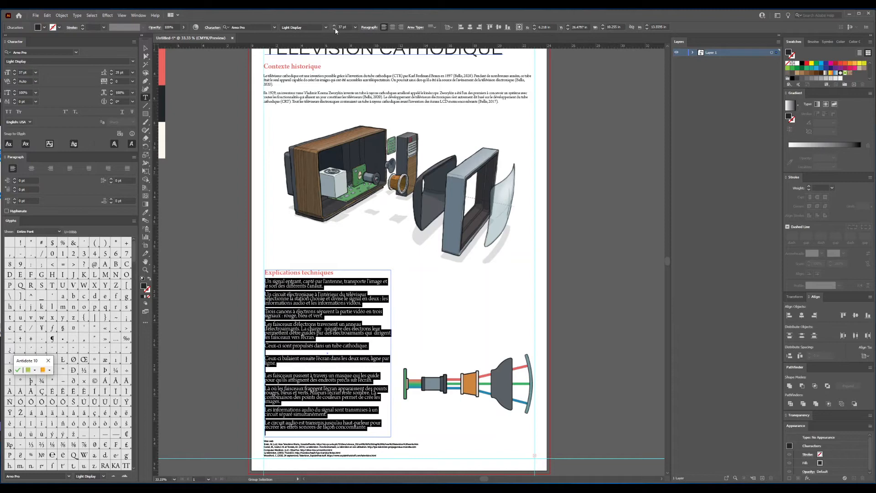
left_click(334, 30)
Step: Reset the technical explanations body text's leading to Auto, reduce it to 38 pt, and deselect the text
left_click(132, 73)
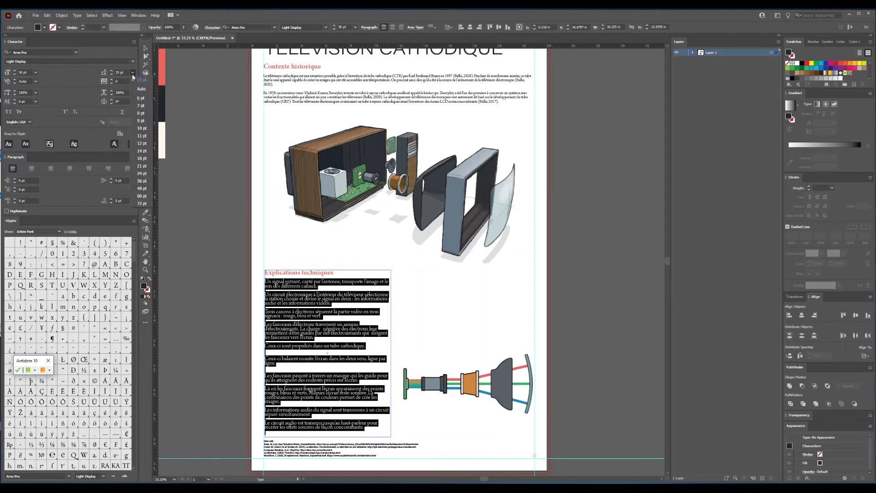
left_click(141, 90)
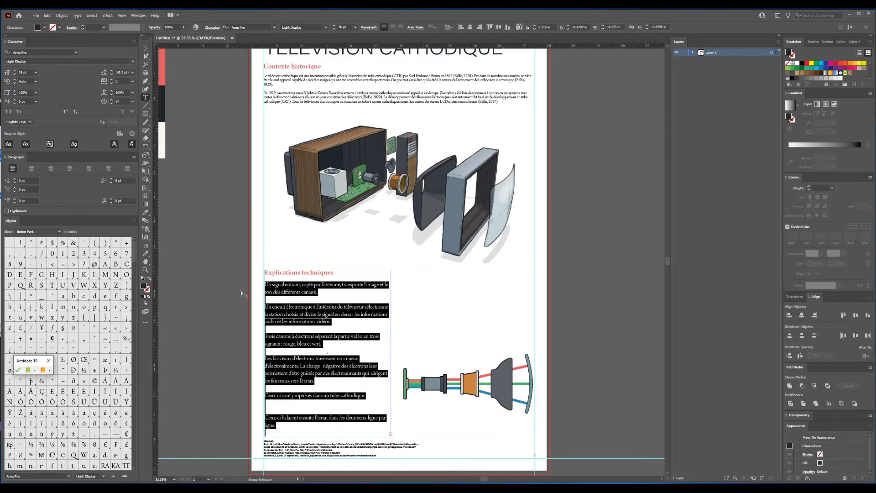
key("Down")
key("Down")
key("Down")
key("Down")
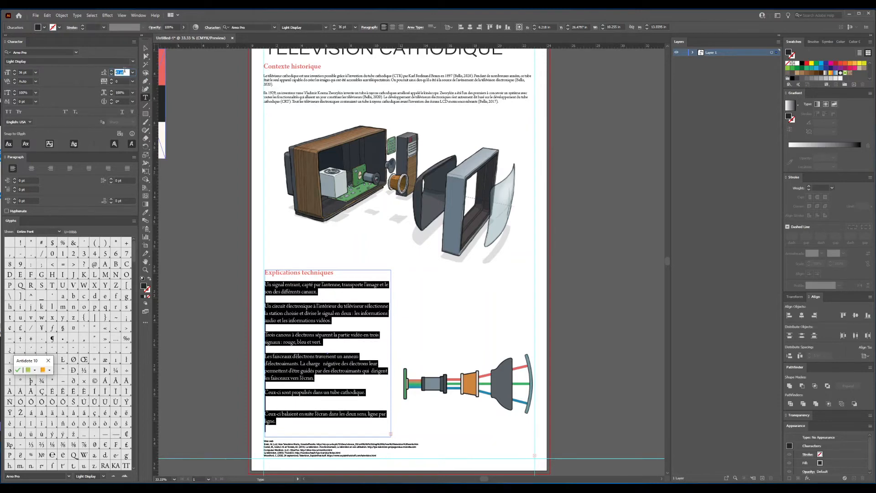
key("Down")
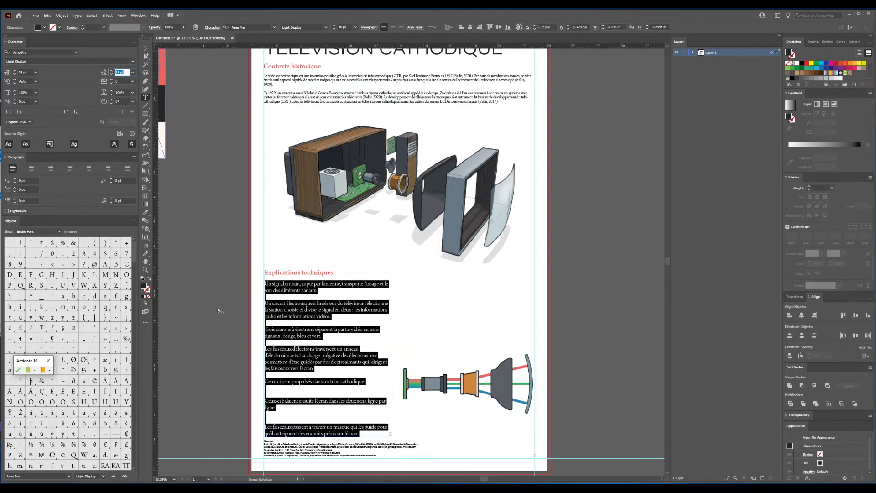
left_click(220, 314)
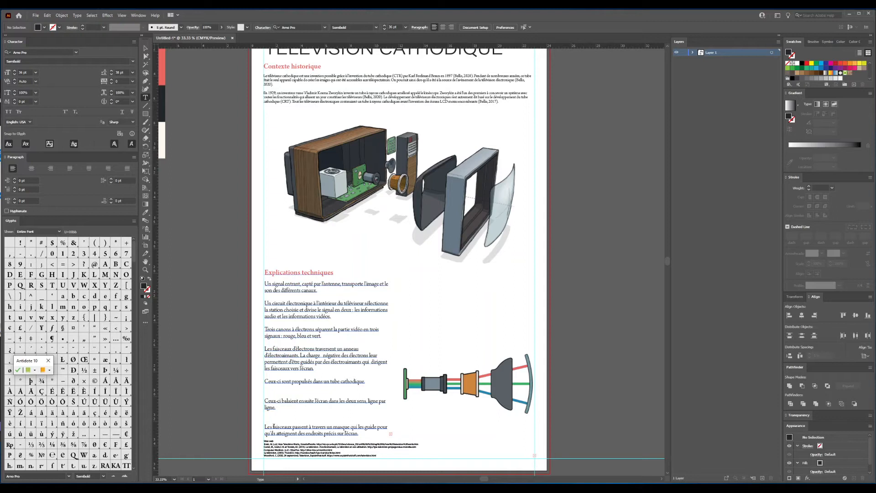
left_click_drag(274, 417, 306, 410)
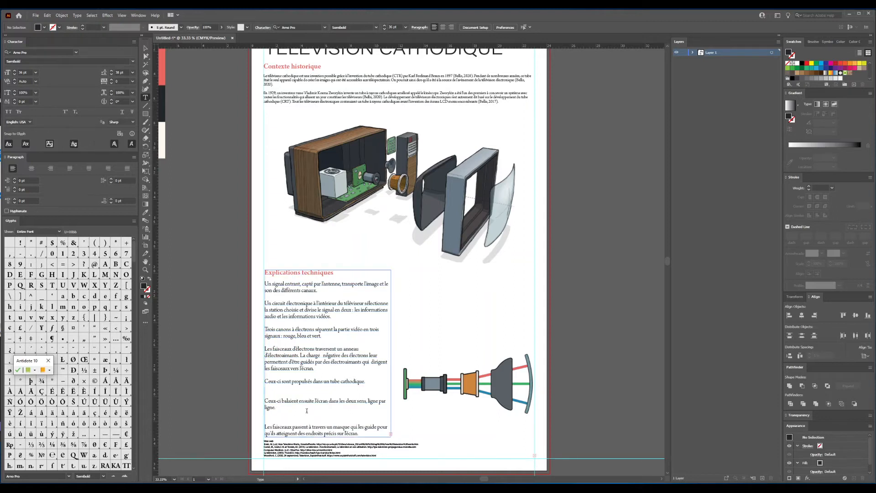
Step: Duplicate the technical explanations text frame into a second column beside the original, over the tube diagram
key("a")
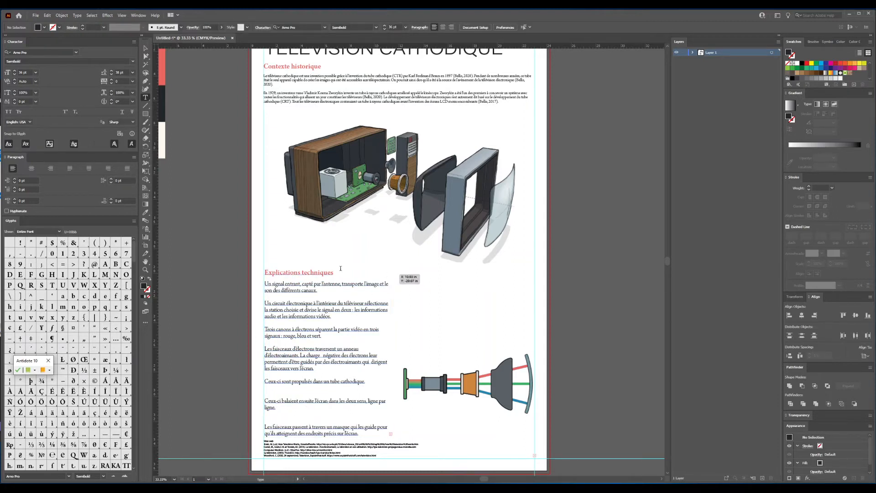
left_click(338, 268)
left_click(327, 275)
left_click(266, 283)
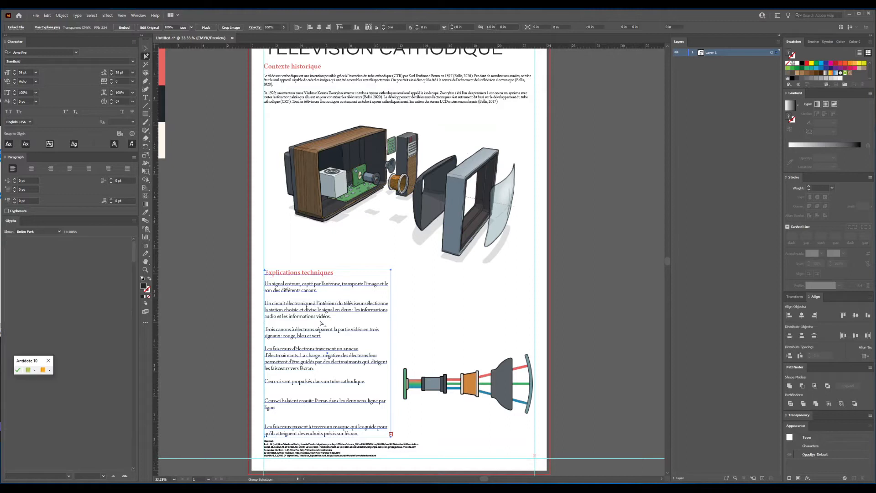
left_click_drag(295, 291, 435, 291)
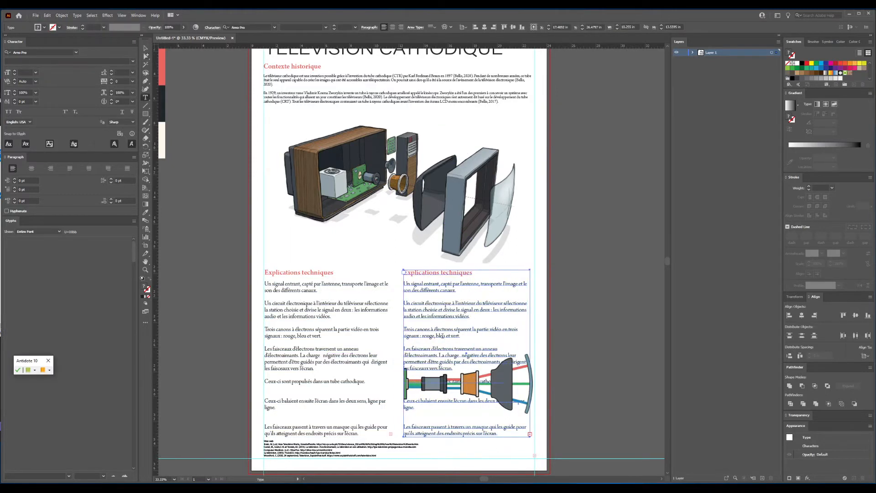
Step: Delete the heading and all paragraphs before "Les faisceaux passent à travers un masque" from the second-column copy
left_click_drag(500, 433, 380, 254)
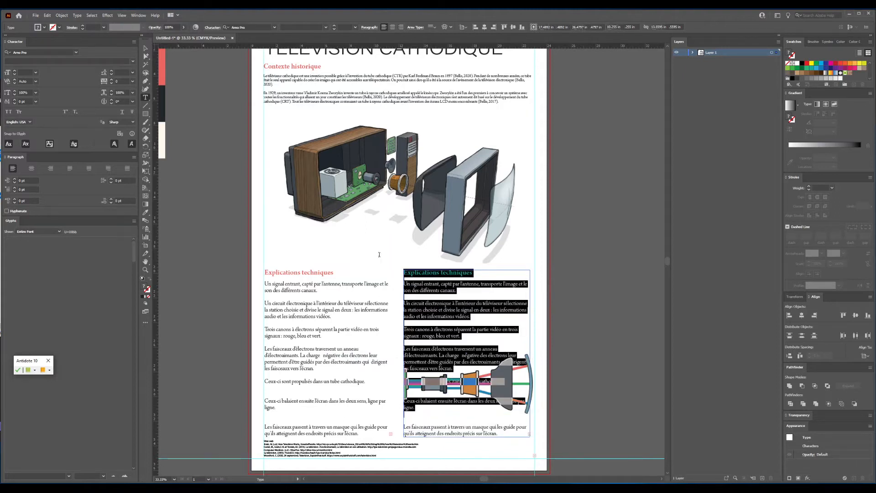
key("BackSpace")
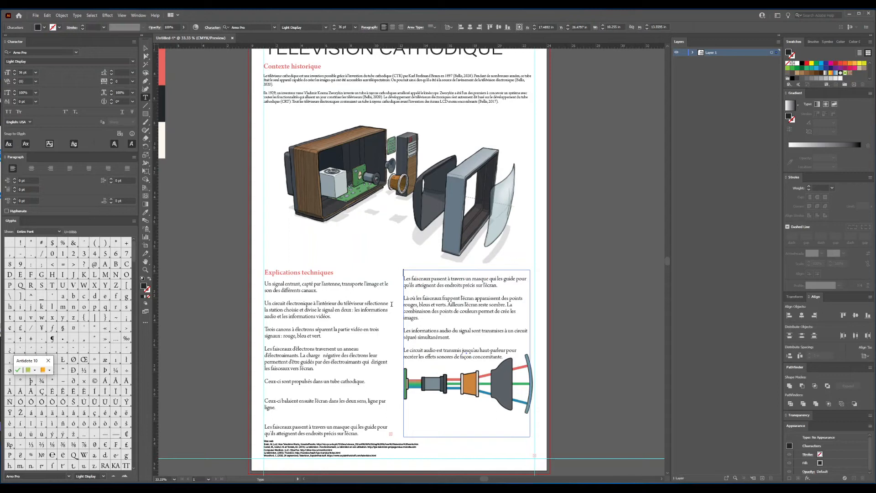
key("Delete")
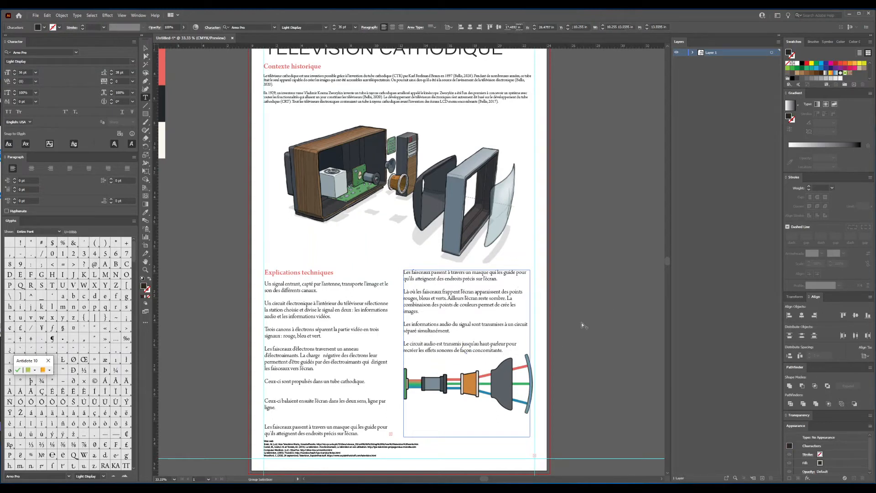
Step: Nudge the cathode-ray tube diagram down to clear the second-column text
left_click(582, 325, "ctrl")
left_click(496, 388, "ctrl")
key("shift+Down")
key("shift+Down")
key("shift+Down")
Step: Delete everything from "Les faisceaux passent à travers un masque" to the end of the first column, including the hidden overflow text
left_click_drag(266, 420, 391, 445)
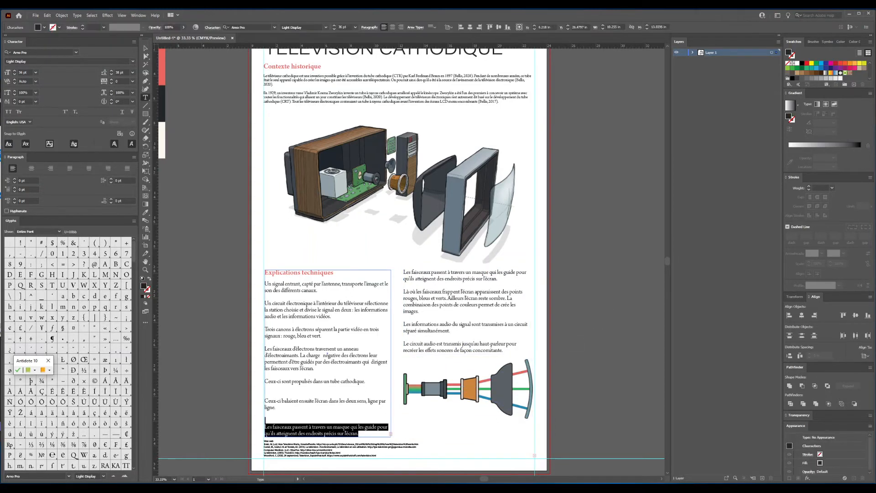
key("Delete")
key("Delete")
key("shift+Down")
key("shift+Down")
key("shift+Down")
key("Delete")
key("shift+Down")
key("shift+Down")
key("shift+Down")
key("Delete")
key("shift+Down")
key("shift+Down")
key("shift+Down")
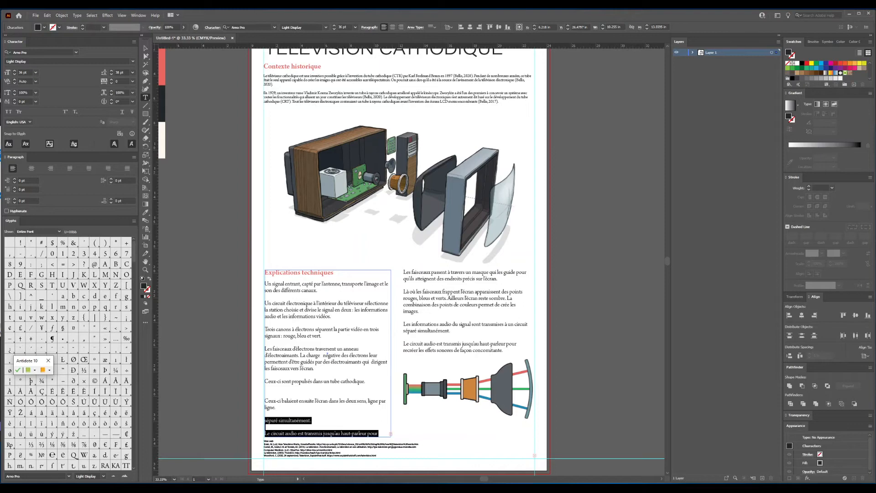
key("Delete")
key("shift+Down")
key("Delete")
key("Escape")
left_click(573, 331)
Step: Lower the top edge of the second-column text frame so its text lines up with the first column's body text
scroll(511, 273, "up", 1)
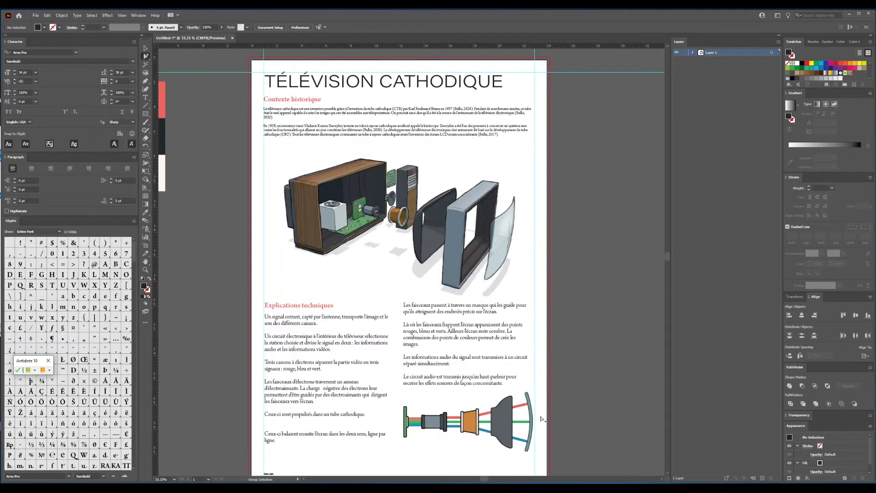
scroll(497, 346, "down", 1)
left_click(451, 275, "ctrl")
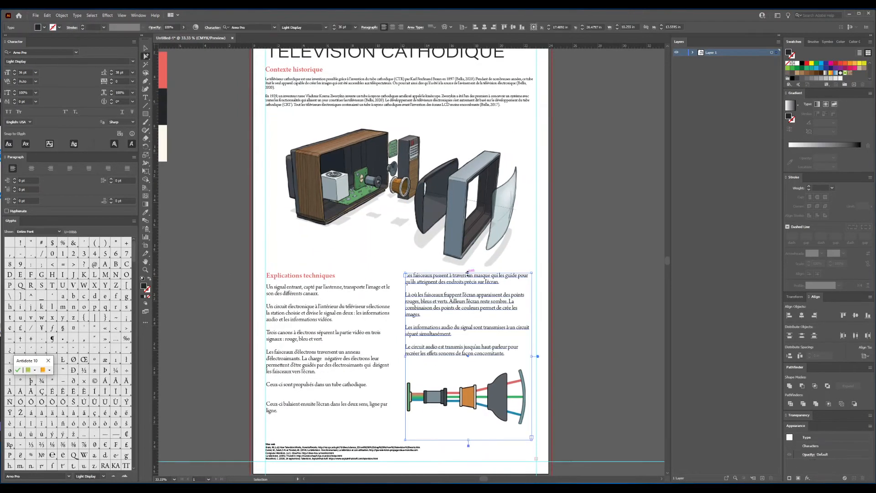
left_click_drag(467, 273, 467, 284)
left_click(236, 262)
left_click_drag(237, 263, 236, 242)
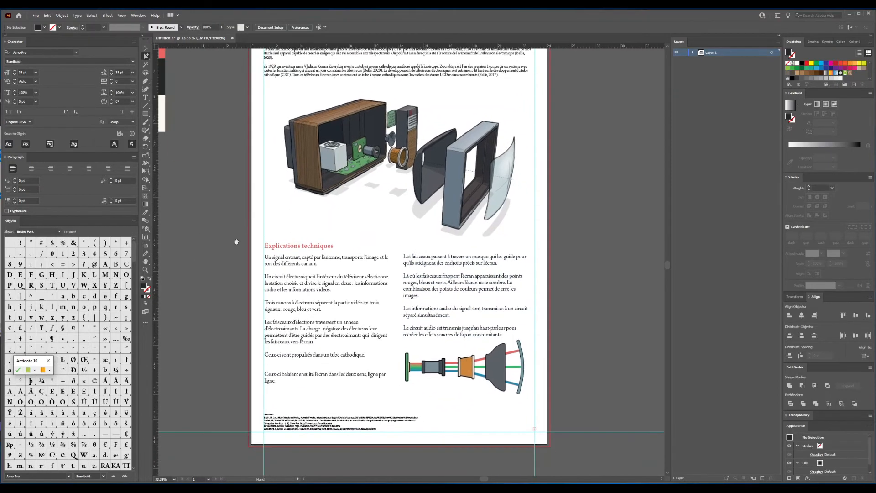
Step: Draw a vertical divider line between the two text columns and give it the coral stroke from the "Explications techniques" area's palette
left_click_drag(301, 172, 260, 163)
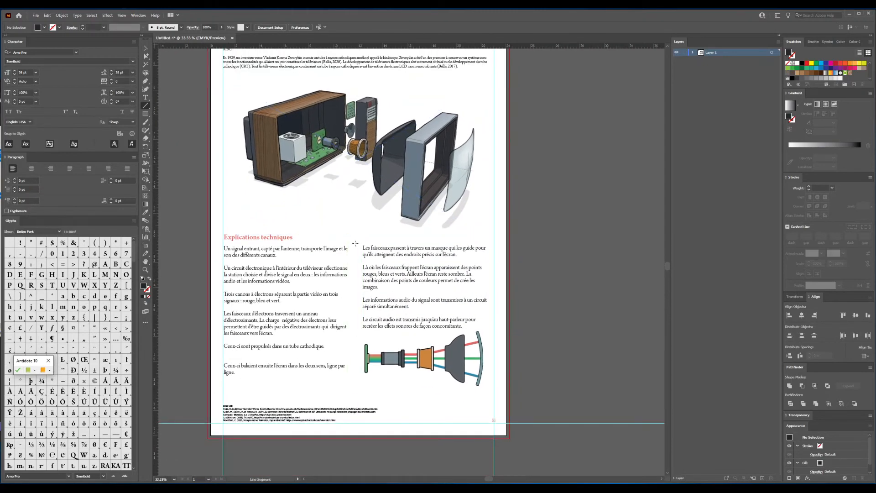
left_click_drag(360, 380, 360, 392)
mouse_move(334, 246)
left_mouse_down()
mouse_move(483, 345)
mouse_move(330, 277)
left_mouse_up()
key("i")
left_click(150, 279)
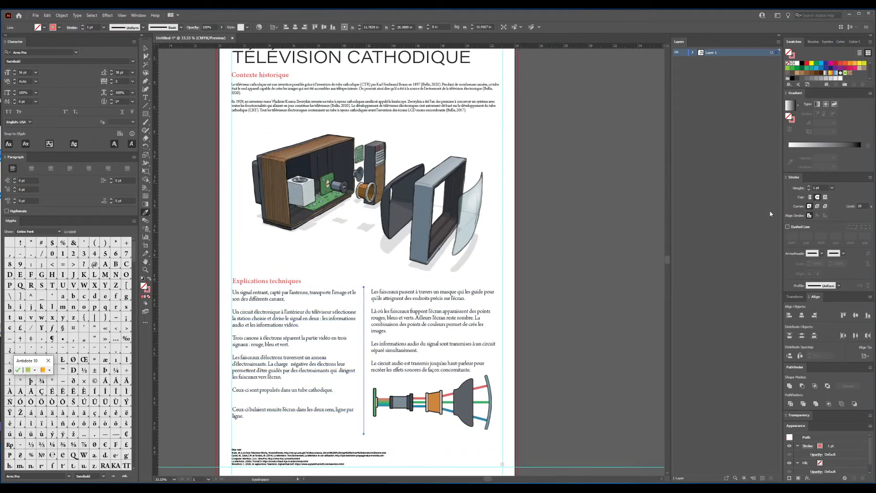
left_click(564, 253, "ctrl")
key("a")
Step: Copy the body text's Arno Pro Light Display style onto the sources text and set its size to 15 pt
scroll(462, 392, "down", 1)
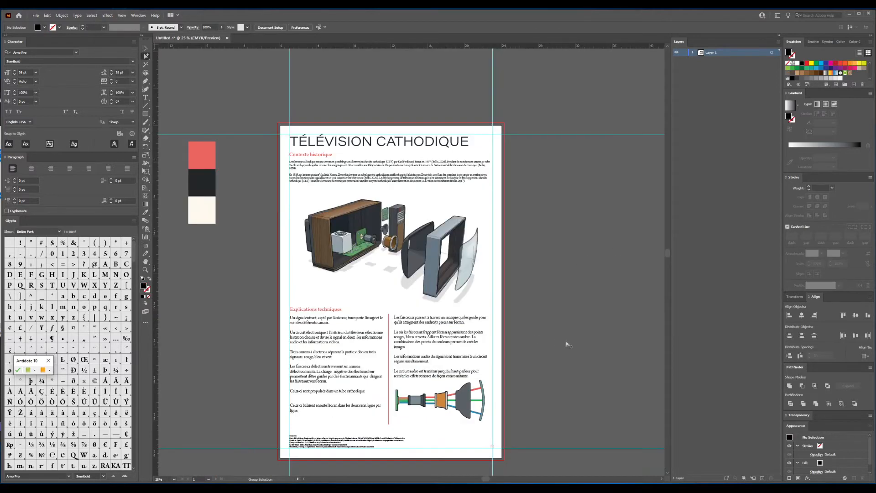
scroll(576, 344, "down", 2)
scroll(447, 365, "up", 1)
left_click_drag(376, 409, 413, 387)
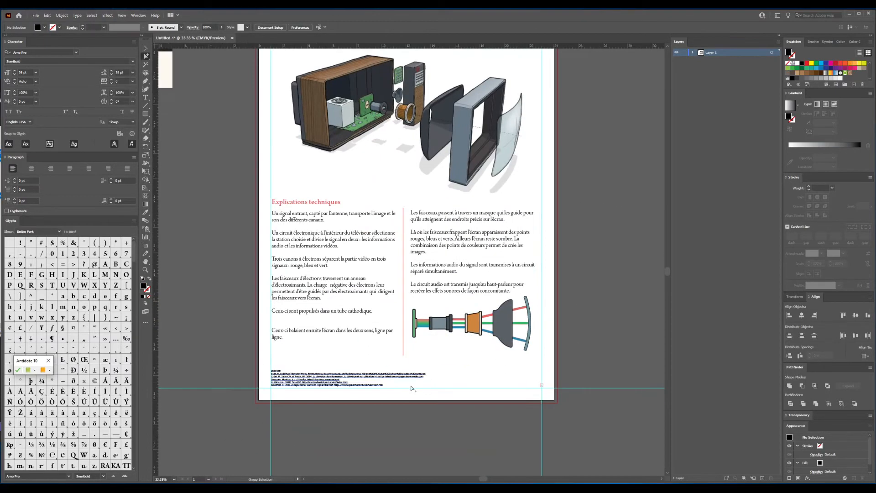
scroll(354, 380, "up", 1)
left_click(327, 384)
key("i")
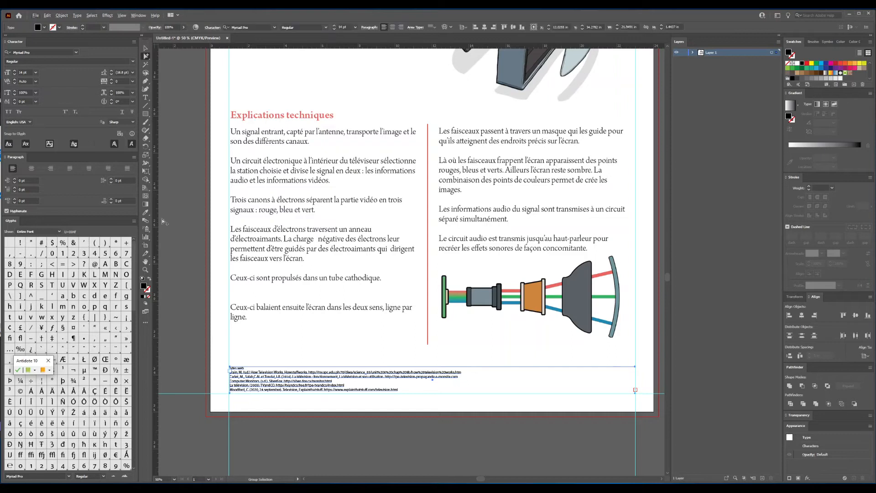
left_click(258, 176)
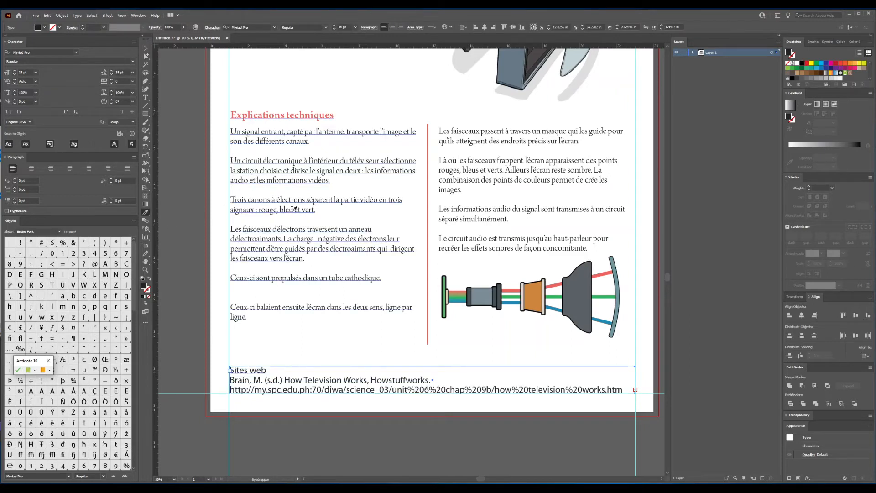
left_click(272, 161)
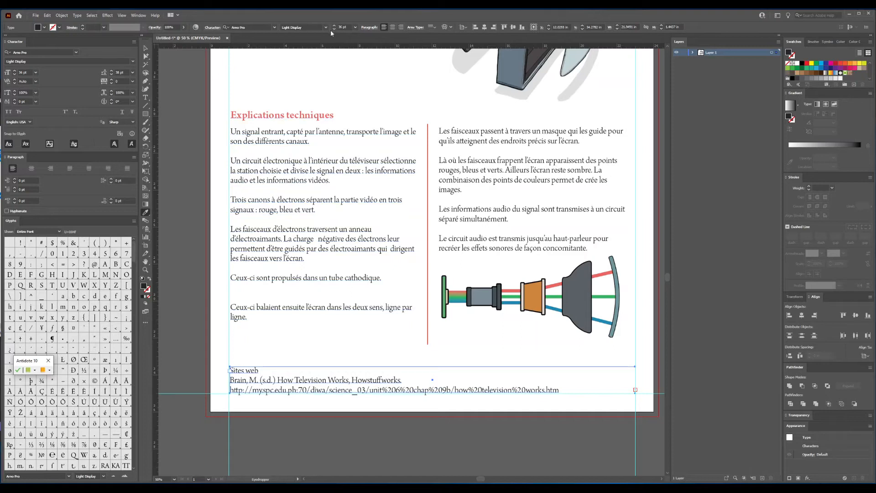
type("15")
key("Tab")
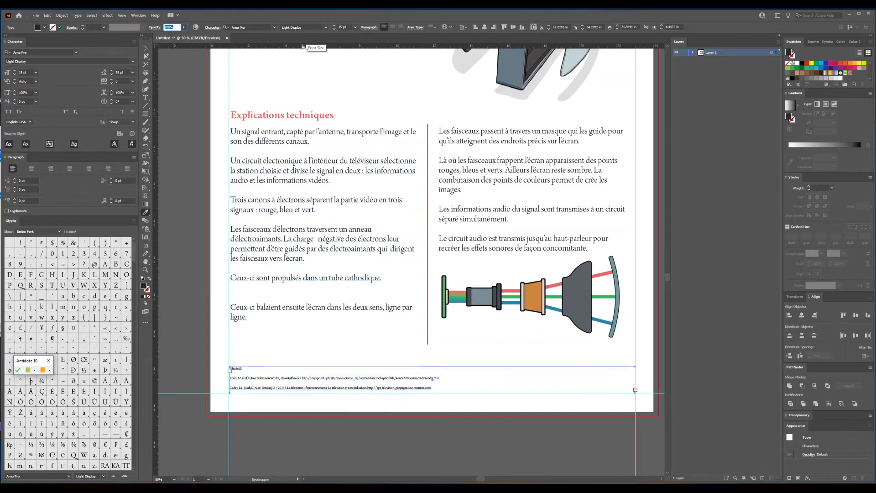
Step: Set the leading of all the sources text to Auto
left_click(442, 377)
key("Delete")
key("ctrl+z")
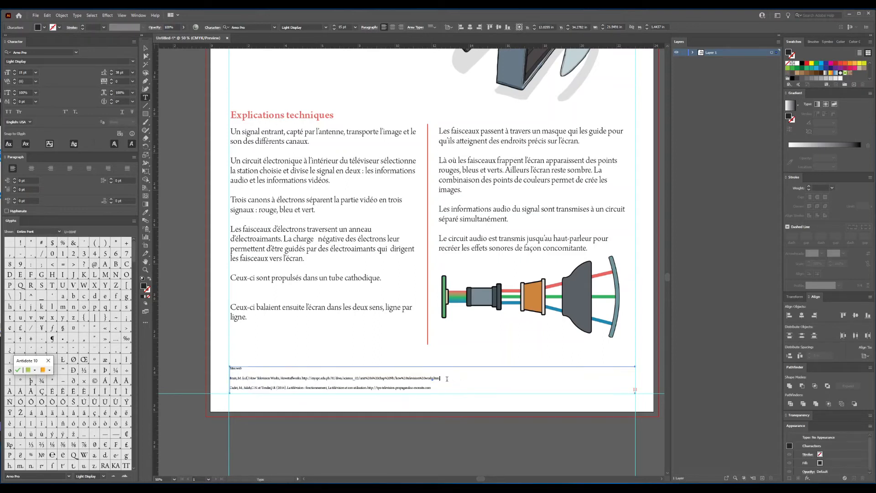
key("ctrl+a")
left_click(132, 72)
left_click(139, 87)
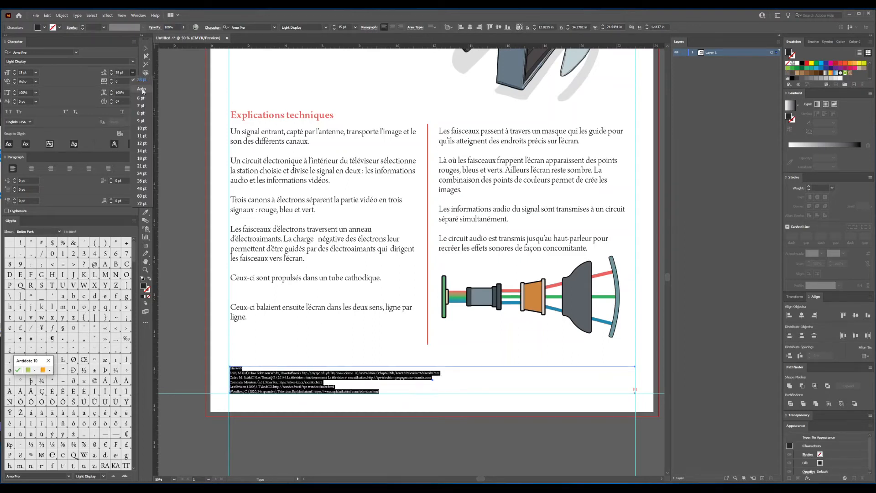
left_click(196, 391, "ctrl")
Step: Reduce the sources text's size to 14 pt
left_click(250, 370)
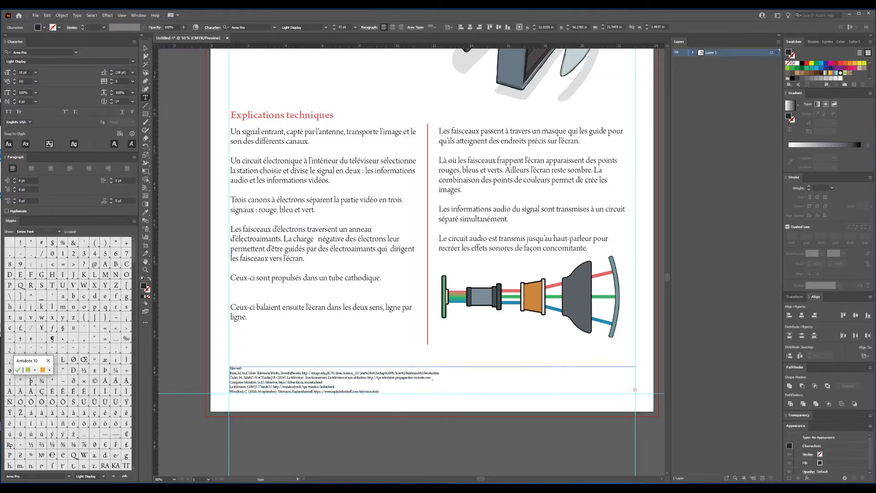
left_click(318, 356, "ctrl")
left_click(315, 373, "ctrl")
left_click(334, 29)
left_click(334, 28)
double_click(334, 29)
double_click(334, 29)
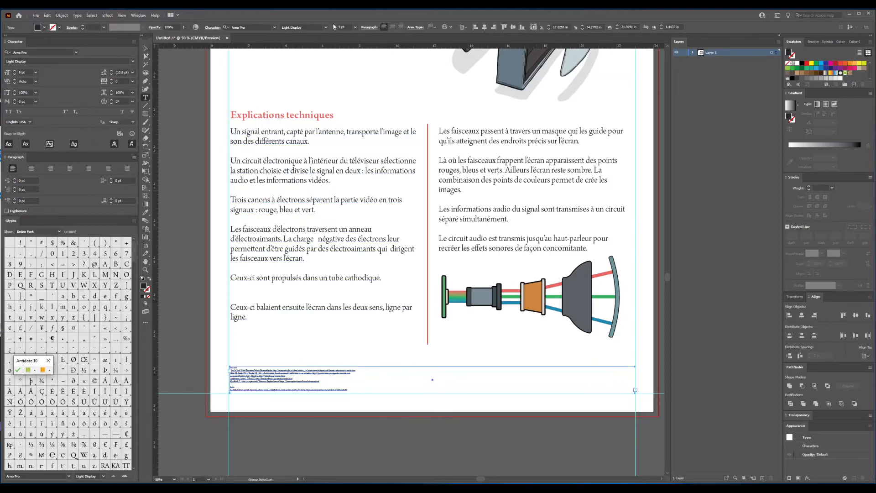
left_click(249, 349, "ctrl")
left_click(237, 387, "ctrl")
scroll(238, 387, "down", 1)
scroll(248, 384, "up", 1)
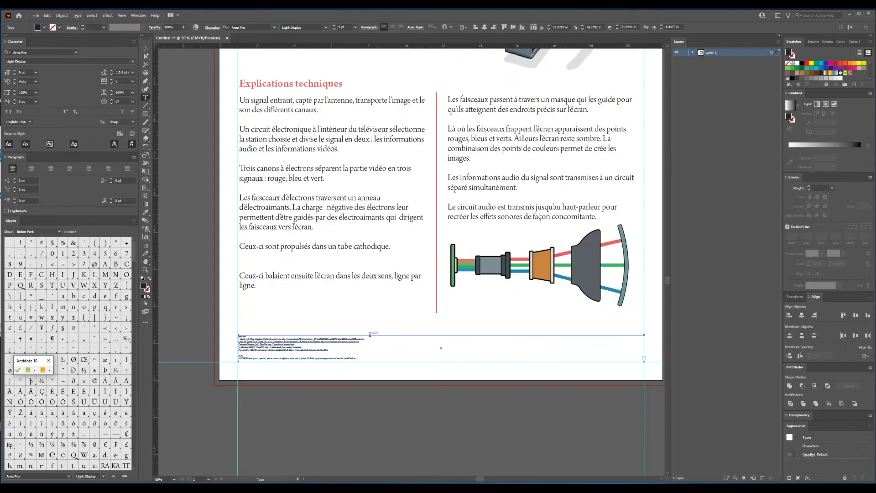
triple_click(334, 26)
left_click(335, 26)
left_click(334, 26)
Step: Duplicate the sources frame beside the original, keeping only the "Vidéo" heading and its YouTube reference in the copy
left_click(256, 379, "ctrl")
left_click(249, 346, "ctrl")
left_click_drag(249, 345, 457, 346)
mouse_move(449, 337)
left_mouse_down()
mouse_move(590, 360)
mouse_move(462, 341)
left_mouse_up()
type("Vidéo   HAZARIKA tech. (2019, 7 janvier). what is inside a crt tv||what is inside a old tv [vidéo]. YouTube. https://www.youtube.com/watch?v=zu4VdGwK780")
key("BackSpace")
key("BackSpace")
left_click(407, 416, "ctrl")
left_click(401, 396, "ctrl")
Step: Set the "Sites web" heading of the sources to Semibold
scroll(266, 371, "up", 3)
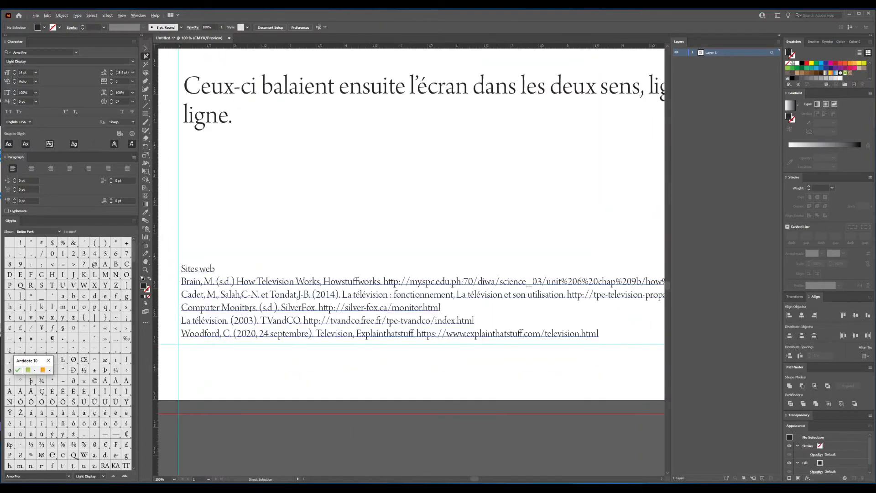
left_click_drag(210, 269, 206, 270)
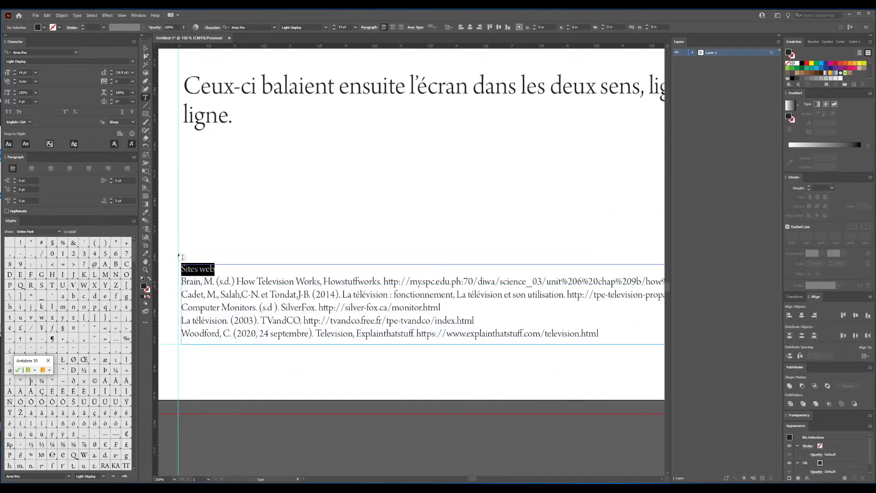
left_click(326, 27)
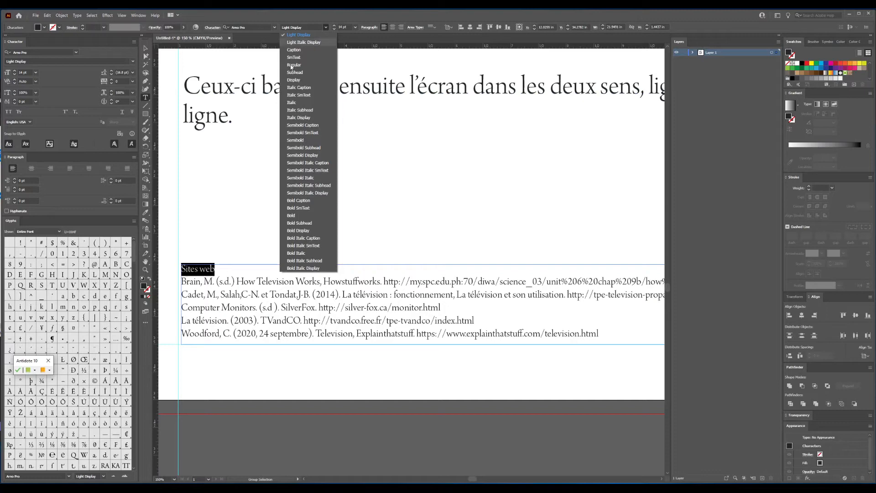
left_click(301, 140)
left_click(306, 225, "ctrl")
scroll(311, 230, "down", 3)
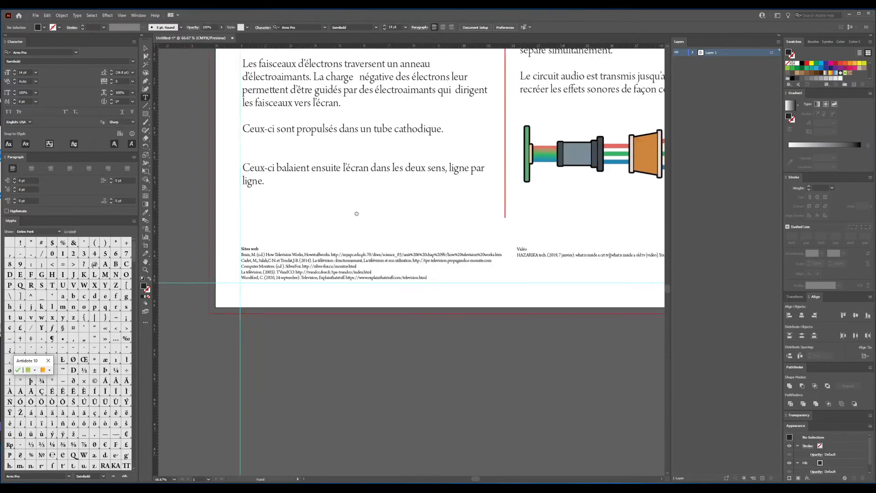
Step: Set the "Vidéo" heading of the sources to Semibold
scroll(525, 224, "up", 2)
left_click_drag(481, 261, 468, 262)
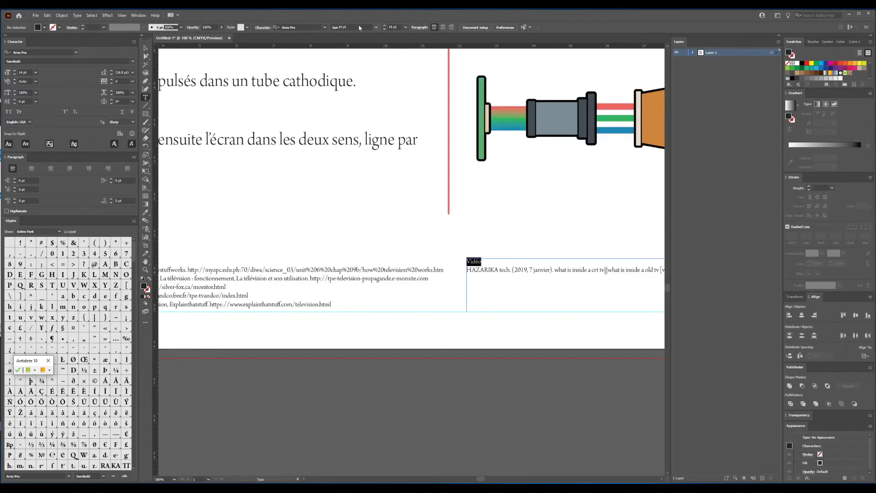
left_click(326, 27)
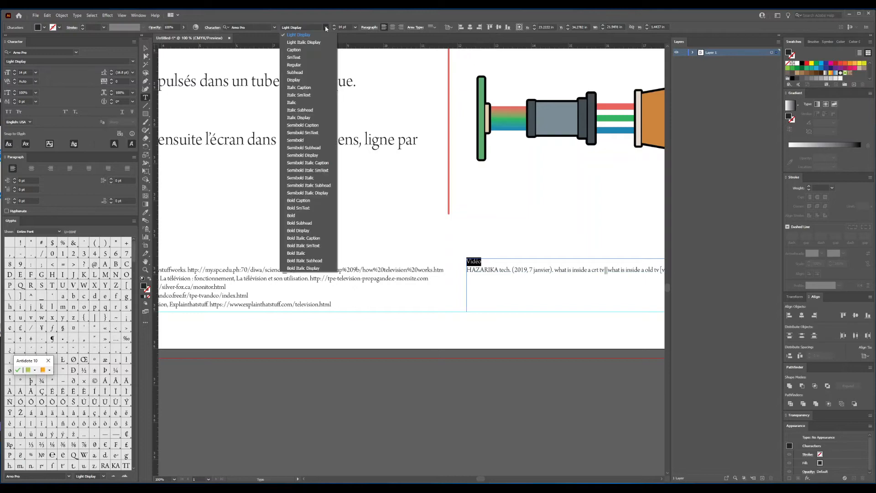
left_click(306, 139)
left_click(405, 235, "ctrl")
scroll(443, 383, "down", 2)
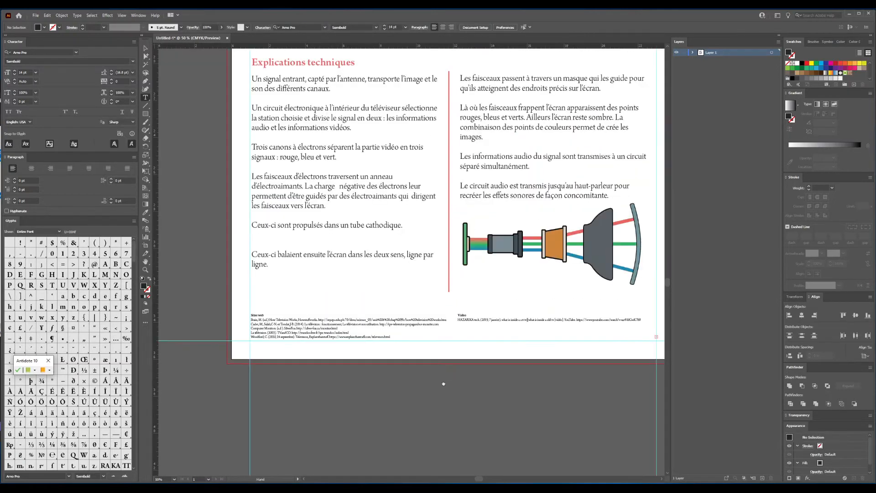
Step: Draw a rectangle covering the whole poster out to the bleed and fill it with the palette's cream colour
left_click_drag(443, 384, 460, 401)
scroll(461, 395, "down", 1)
left_click_drag(475, 371, 463, 400)
scroll(463, 400, "down", 1)
left_click_drag(429, 369, 386, 375)
key("a")
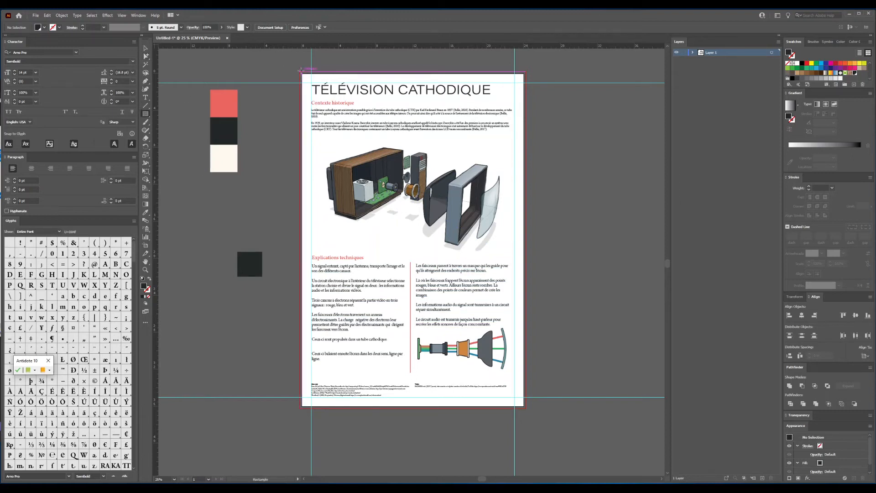
left_click_drag(300, 72, 525, 408)
key("i")
left_click(225, 153)
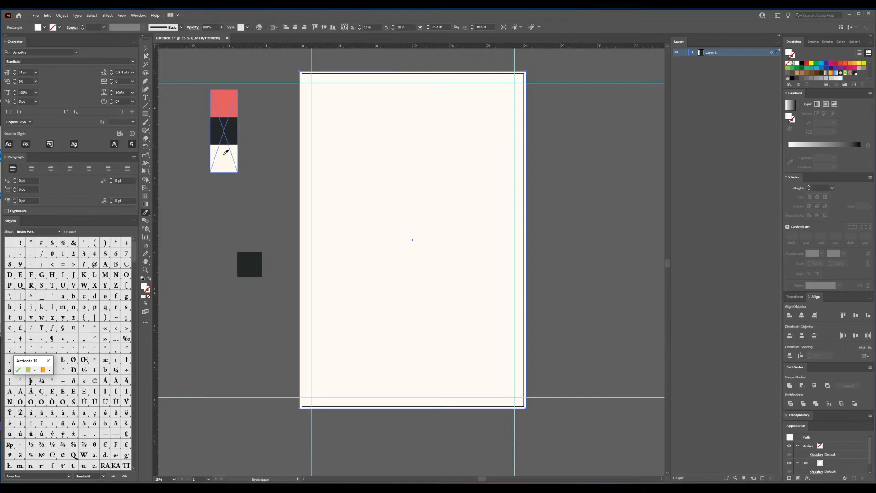
Step: Send the cream background rectangle behind all the poster's content and deselect it
left_click(146, 56)
right_click(421, 177)
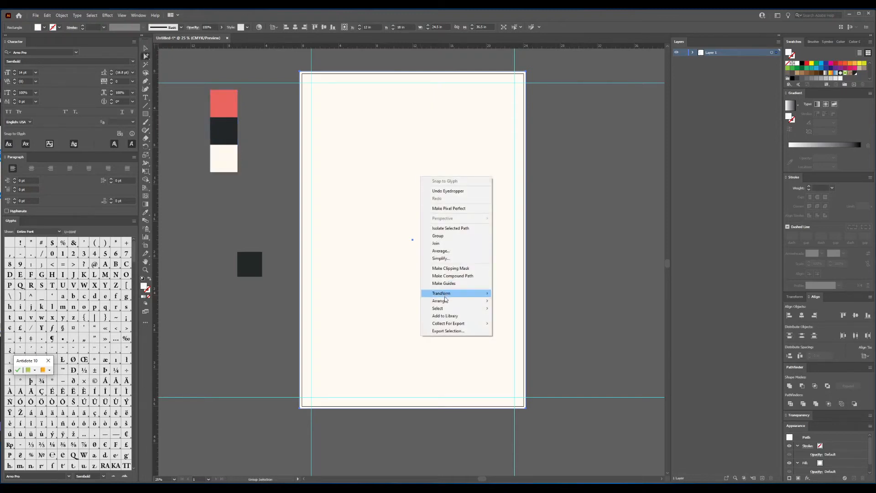
mouse_move(456, 301)
left_click(515, 315)
left_click_drag(572, 212, 567, 213)
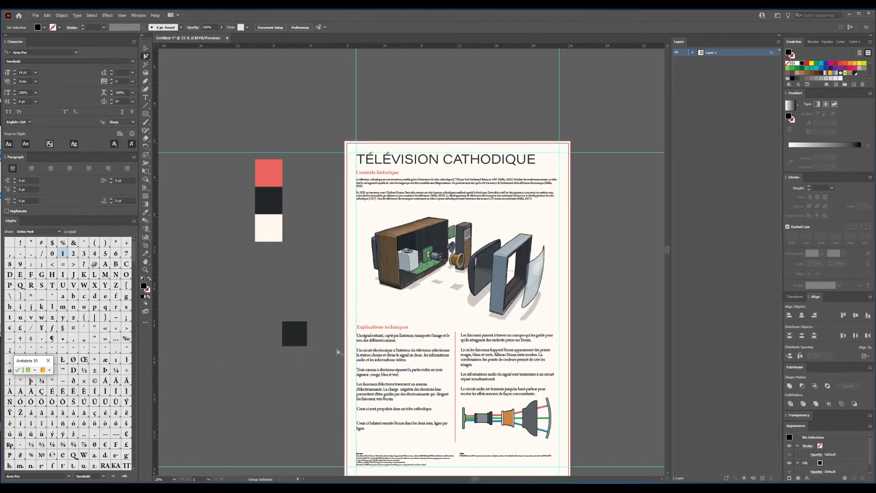
Step: Add a Semibold numeral 1 in the palette's coral beside the first paragraph under "Explications techniques"
key("t")
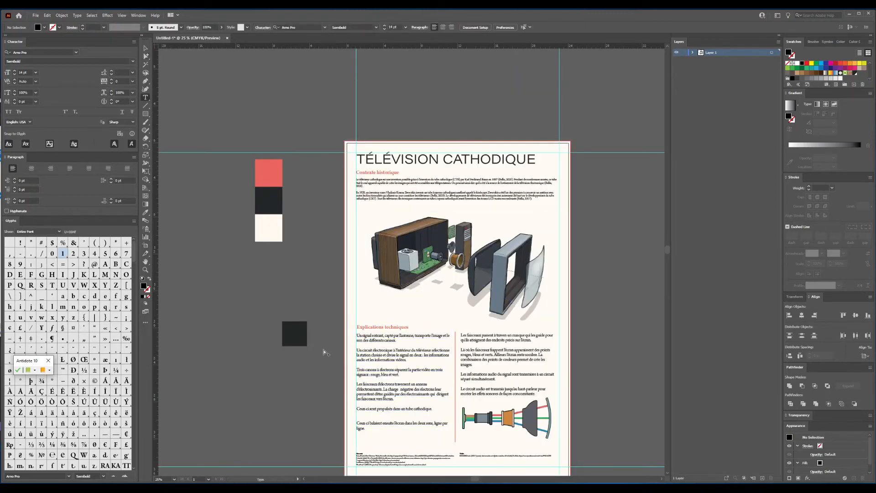
left_click(322, 309)
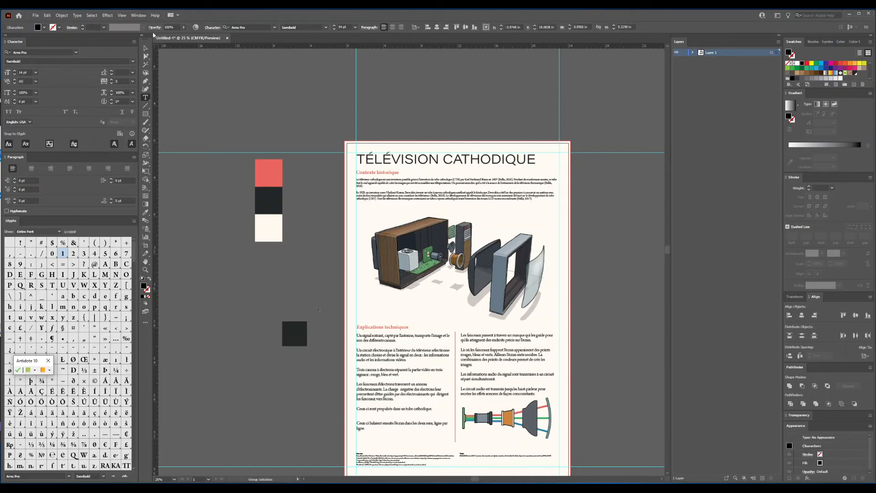
left_click(146, 55)
left_click(402, 276)
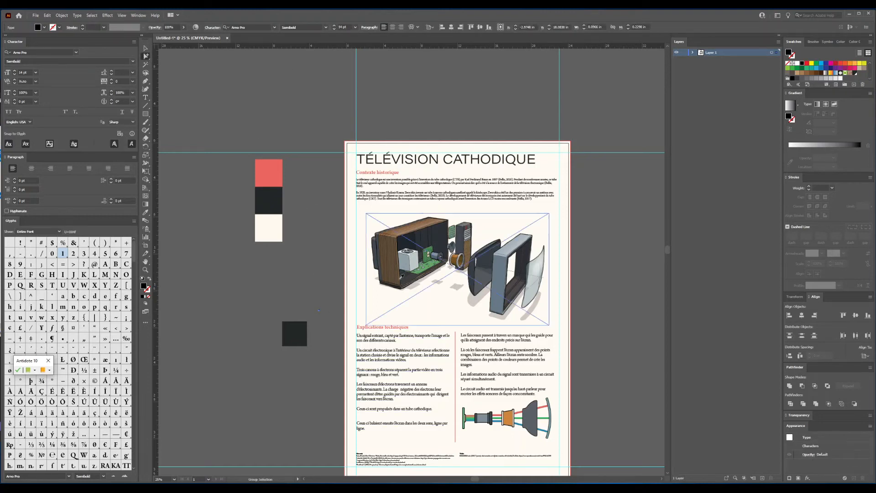
left_click(278, 170)
key("a")
left_click(335, 313)
scroll(322, 312, "up", 3)
left_click_drag(312, 312, 338, 317)
left_click(322, 329)
scroll(322, 330, "up", 3)
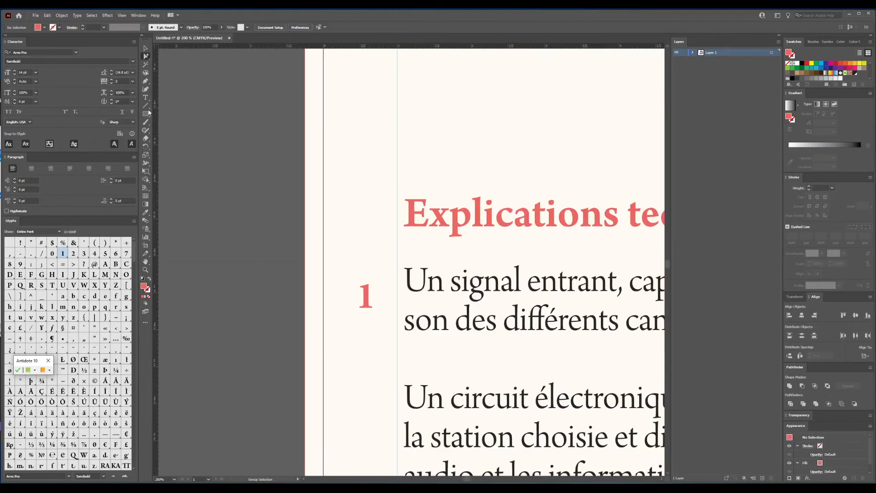
Step: Draw a circle with a coral outline and no fill around the numeral 1
left_click_drag(148, 112, 176, 129)
key("shift+x")
mouse_move(365, 294)
left_mouse_down()
mouse_move(386, 272)
mouse_move(383, 282)
mouse_move(307, 235)
left_mouse_up()
key("a")
left_click(395, 301)
scroll(394, 301, "down", 2)
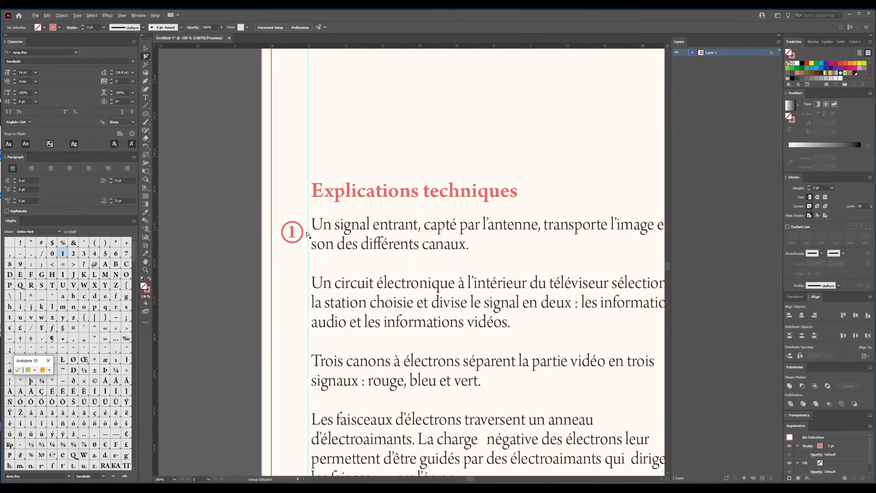
Step: Align the circled numeral with the first paragraph and duplicate it straight down at equal spacing to make six badges
scroll(307, 235, "down", 2)
scroll(304, 205, "up", 3)
left_click_drag(296, 318, 296, 298)
scroll(314, 228, "down", 2)
left_click_drag(314, 167, 315, 211)
key("ctrl+d")
key("ctrl+d")
key("ctrl+d")
key("ctrl+d")
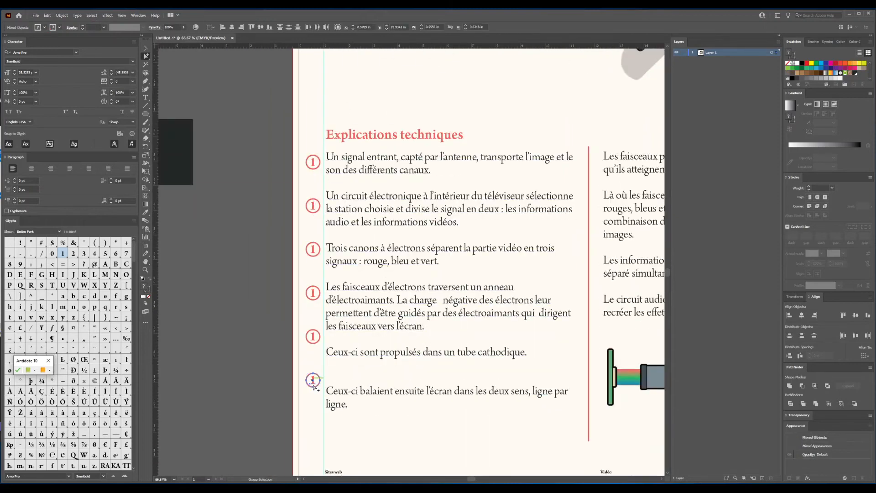
Step: Move the duplicated badges vertically so each one sits centred beside its own paragraph in the first column
left_click_drag(314, 386, 313, 405)
left_click_drag(312, 343, 316, 359)
left_click_drag(314, 301, 314, 315)
left_click_drag(315, 257, 316, 261)
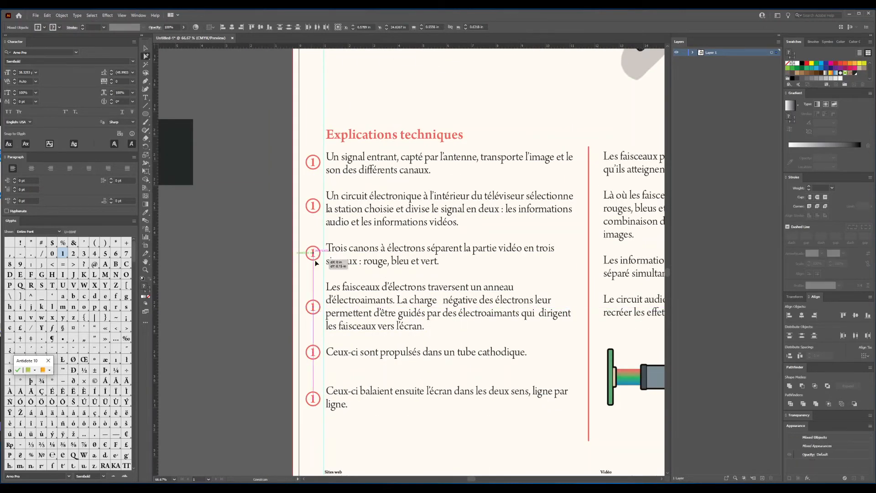
left_click_drag(313, 208, 313, 213)
Step: Renumber the five duplicated badges in the first column 2, 3, 4, 5 and 6
key("t")
double_click(313, 210)
type("2")
double_click(312, 254)
type("3")
double_click(313, 307)
type("4")
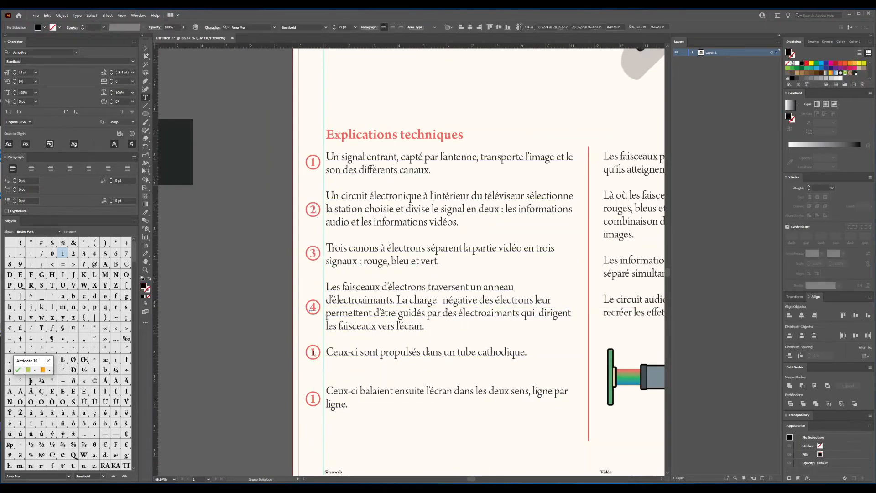
double_click(313, 352)
type("5")
double_click(313, 399)
type("6")
key("Escape")
Step: Copy the circled badges 1 to 4 into the second column of the technical explanations
scroll(199, 180, "down", 2)
left_click_drag(231, 160, 409, 278)
right_click(409, 277)
left_click(428, 337)
right_click(428, 338)
left_click(449, 397)
scroll(404, 169, "up", 3)
Step: Renumber the four badges in the second column 7, 8, 9 and 10
key("t")
double_click(407, 195)
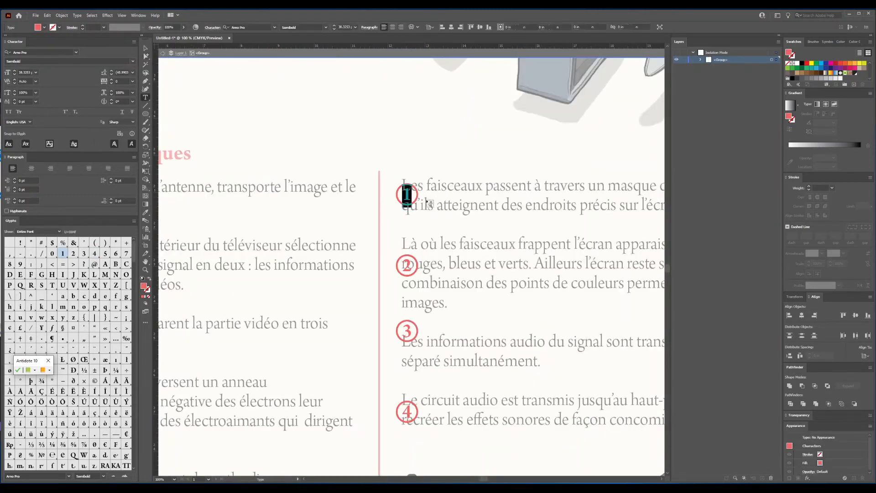
type("7")
double_click(407, 266)
type("8")
double_click(407, 331)
type("9")
double_click(406, 411)
type("10")
key("Escape")
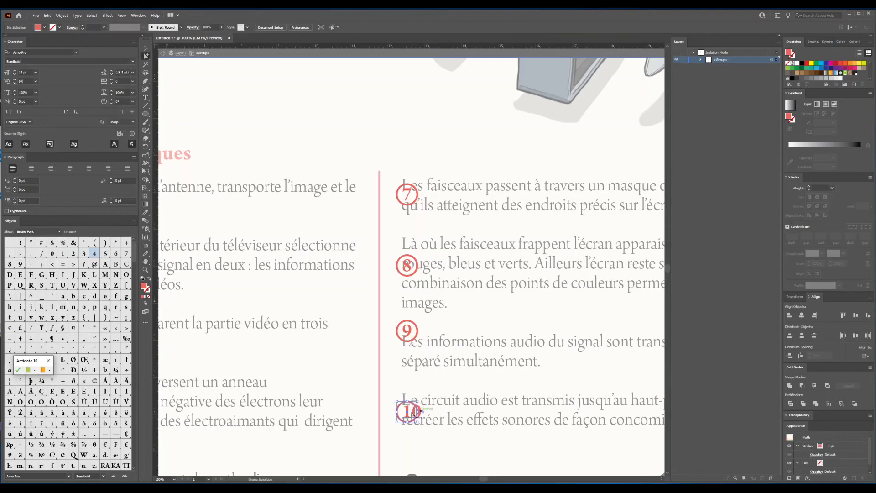
Step: Tighten the tracking of the numeral 10, centre it in its circle and leave the group's isolation mode
left_click_drag(411, 415, 407, 414)
scroll(469, 339, "down", 3)
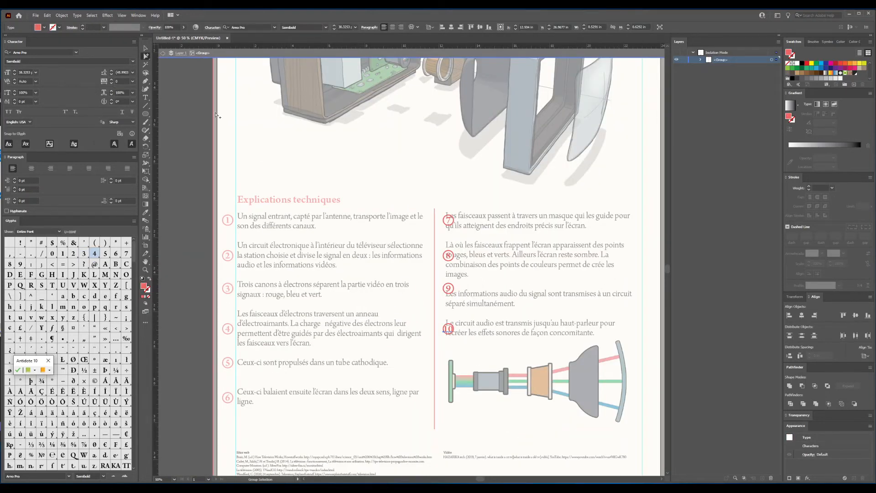
scroll(443, 308, "up", 3)
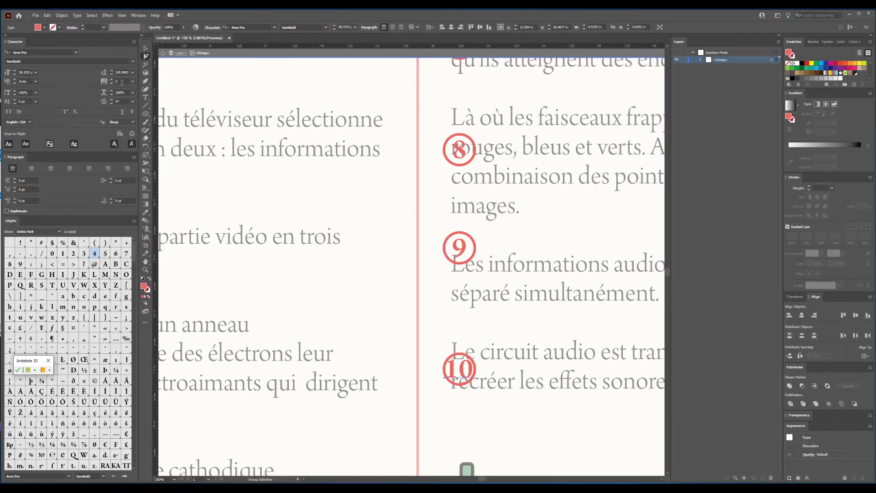
key("Down")
key("Down")
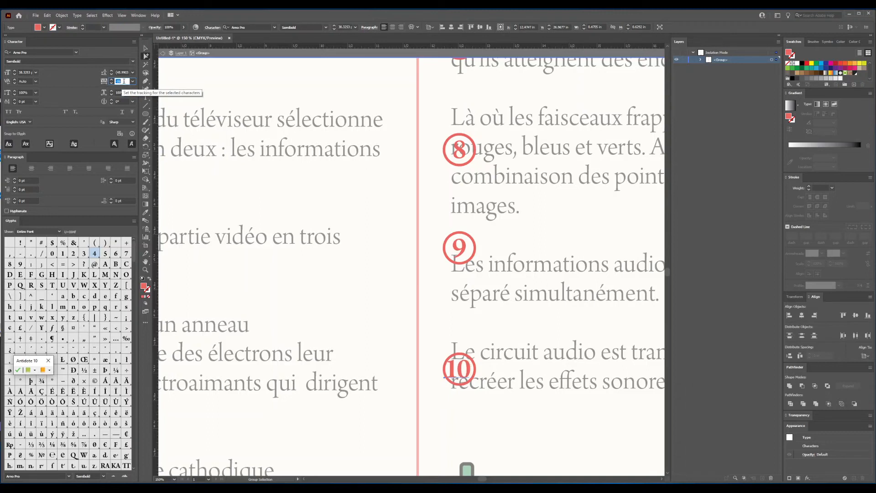
scroll(311, 306, "down", 1)
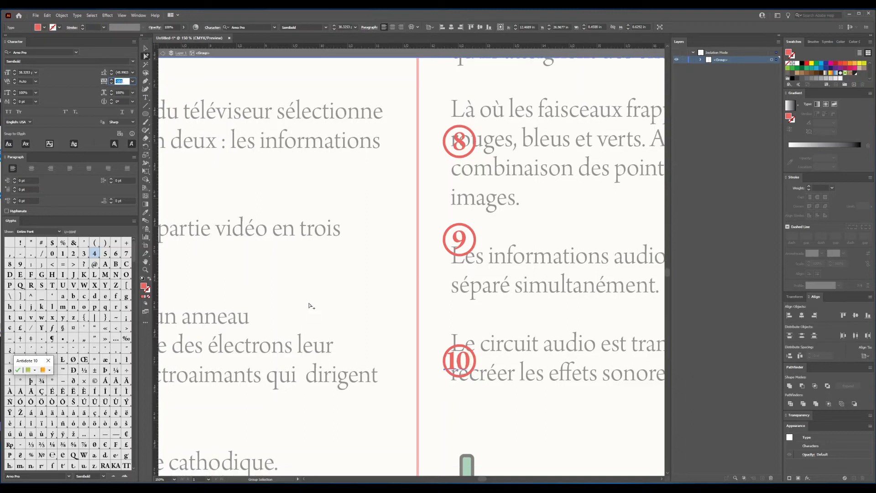
left_click(390, 341)
left_click_drag(461, 366, 463, 367)
left_click(504, 318)
scroll(503, 317, "down", 2)
left_click_drag(524, 321, 380, 291)
double_click(650, 293)
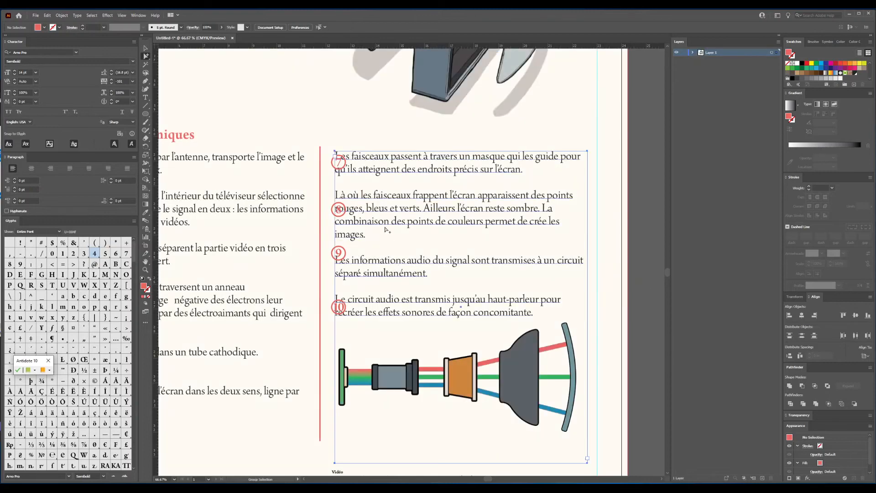
Step: Narrow the second column's text frame from its left edge so the paragraphs clear badges 7 to 10
left_click(345, 273)
left_click(336, 321)
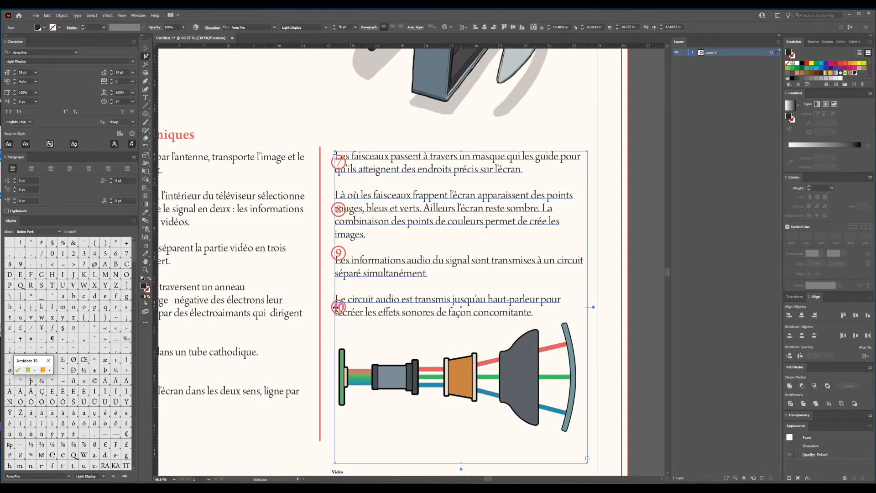
left_click_drag(336, 307, 355, 307)
left_click_drag(307, 372, 437, 351)
scroll(435, 345, "down", 1)
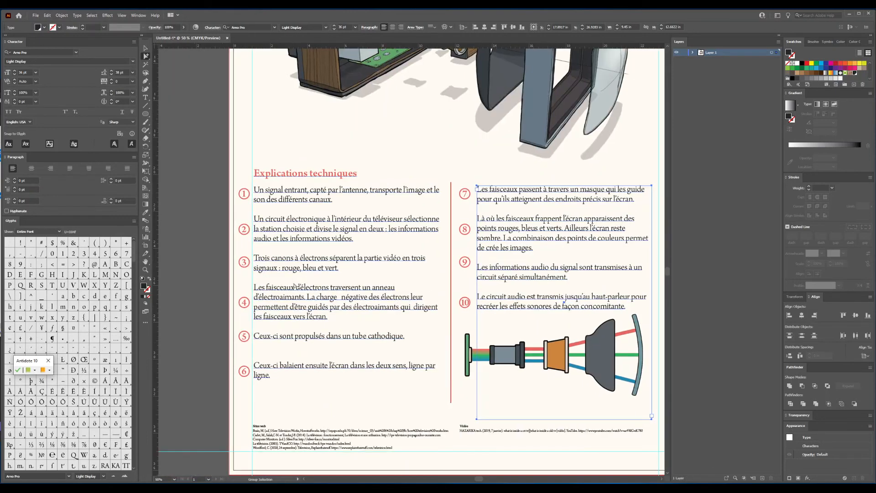
Step: Shift badges 1 to 6 inside the margin guide and narrow the first column's text frame from its left edge to clear them
left_click_drag(239, 180, 257, 375)
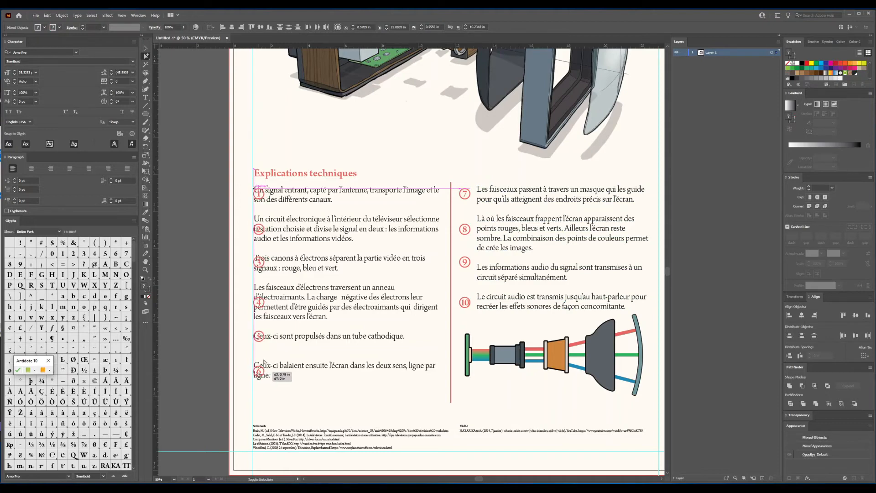
left_click(267, 297)
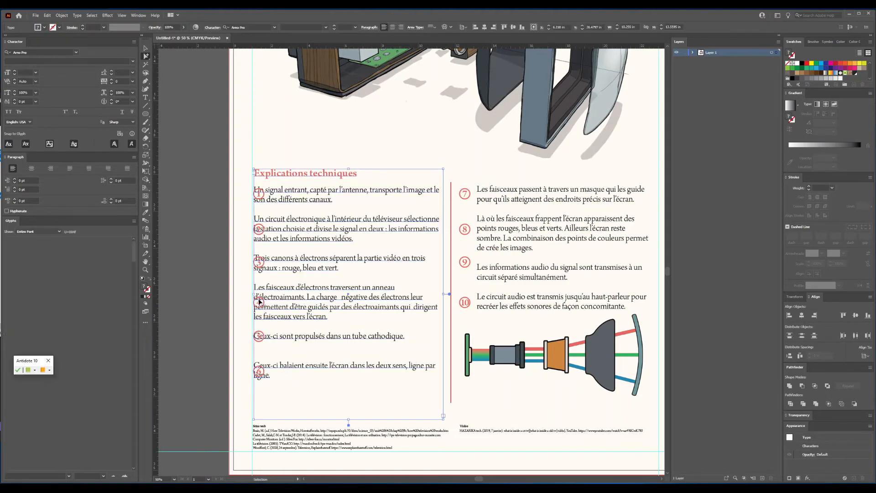
left_click_drag(253, 294, 271, 294)
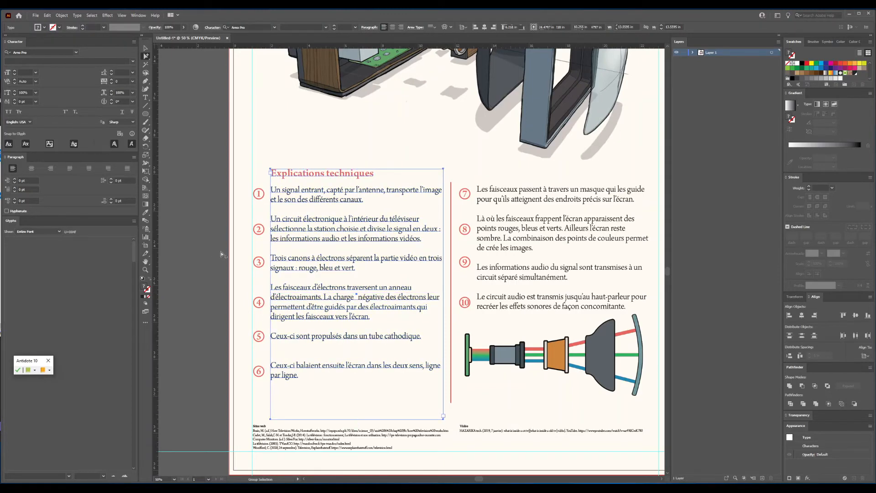
left_click(221, 251)
scroll(222, 252, "down", 1)
left_click_drag(221, 251, 248, 247)
scroll(248, 209, "down", 1)
scroll(369, 275, "up", 3)
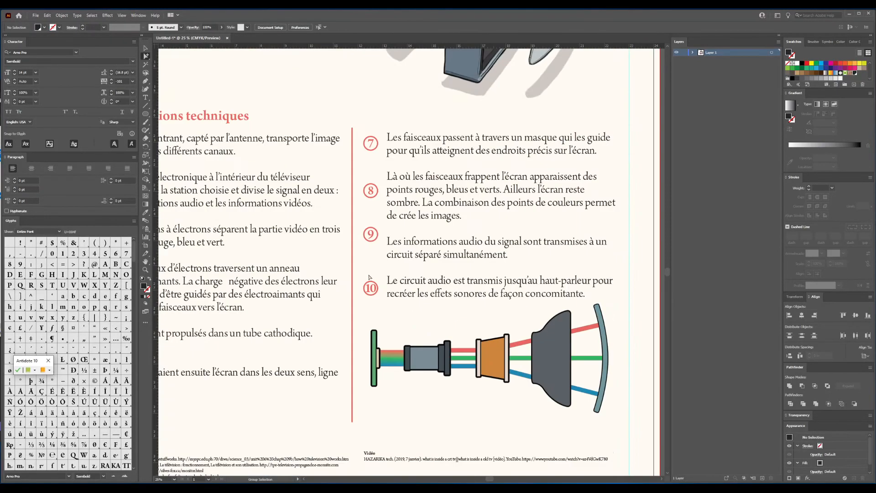
Step: Select the numerals of all ten badges and set their font size to 33 pt
scroll(373, 292, "down", 1)
left_click_drag(373, 292, 422, 286)
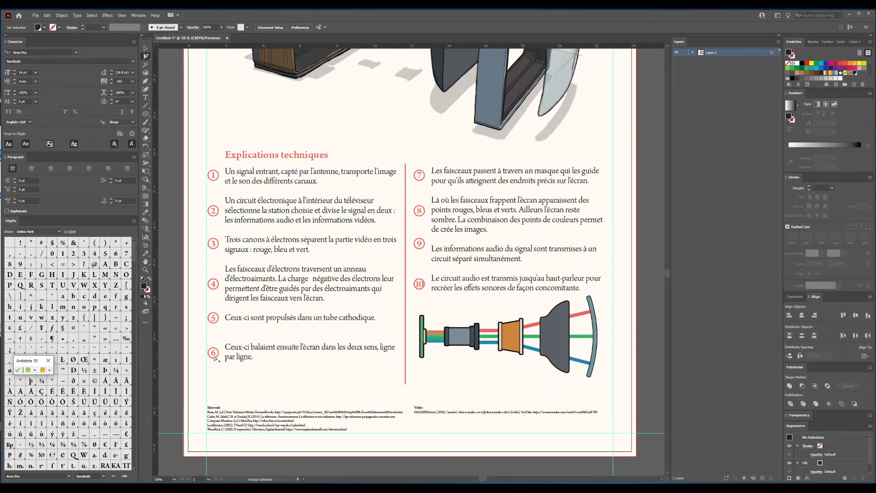
left_click(213, 354)
scroll(413, 287, "up", 2)
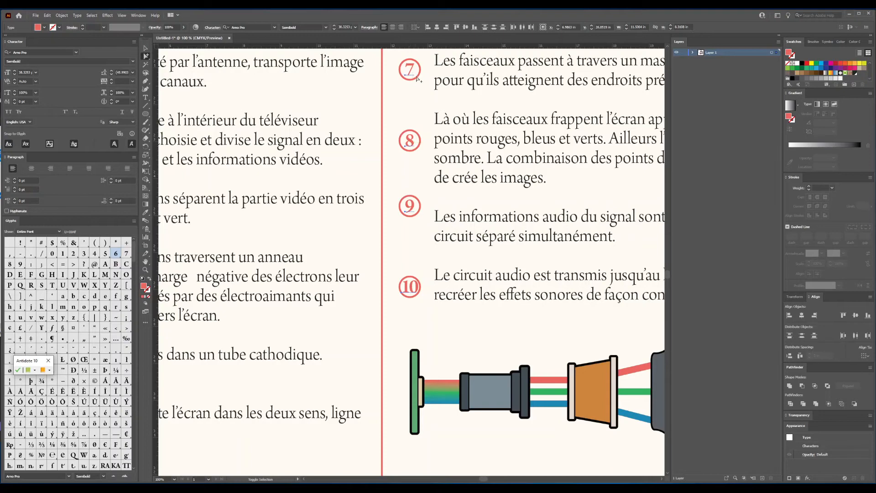
left_click_drag(416, 78, 434, 250)
left_click_drag(417, 322, 706, 158)
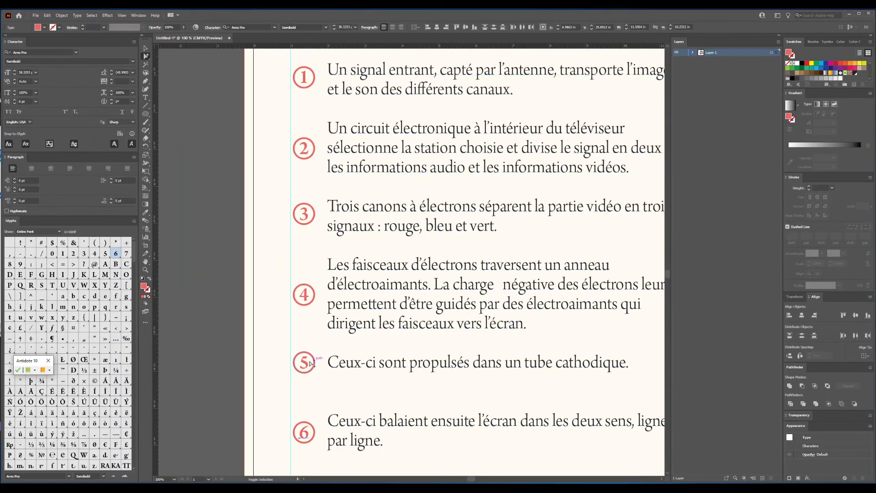
left_click_drag(330, 132, 326, 212)
left_click(301, 156, "shift")
scroll(332, 236, "down", 2)
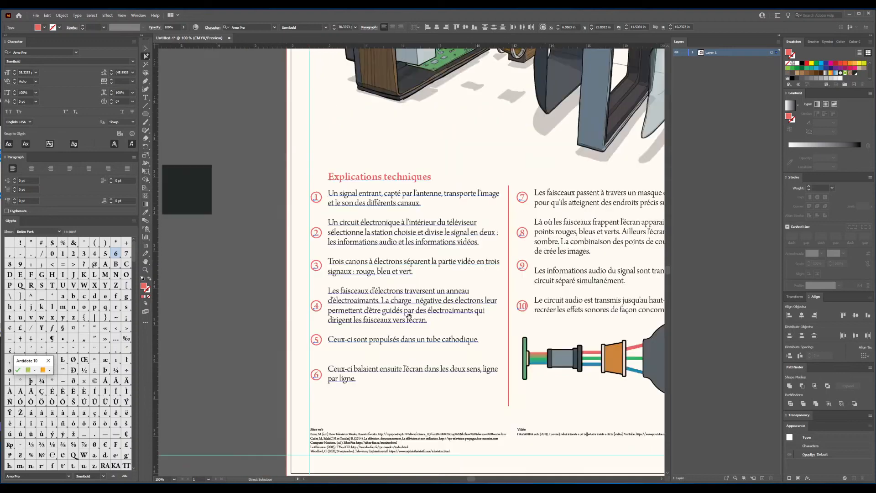
left_click_drag(447, 375, 360, 339)
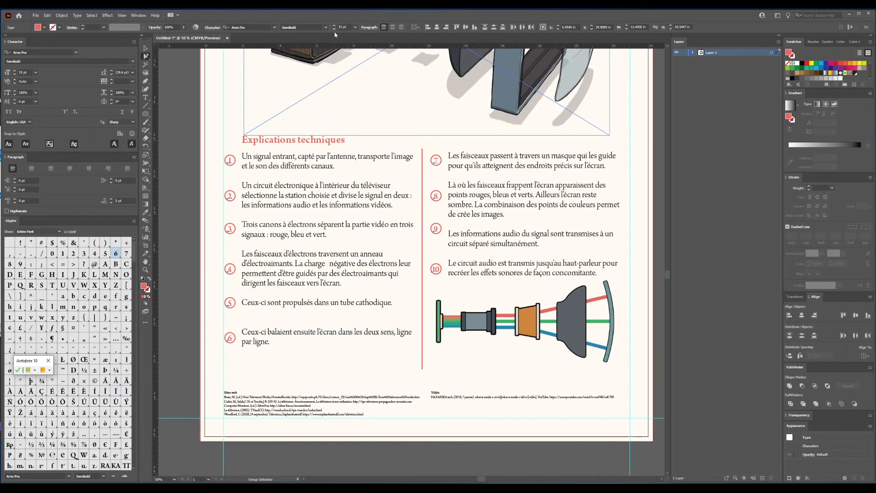
Step: Nudge the resized numerals up to centre them in their circles and deselect them
scroll(231, 250, "up", 3)
left_click_drag(230, 187, 230, 185)
left_click(246, 137)
scroll(247, 138, "down", 1)
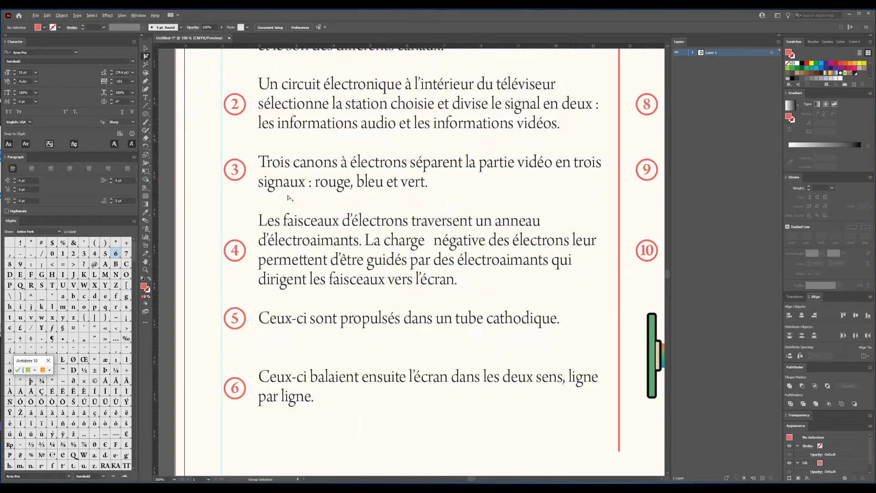
left_click_drag(289, 196, 270, 118)
scroll(270, 118, "down", 2)
left_click_drag(326, 282, 321, 332)
left_click_drag(357, 281, 353, 301)
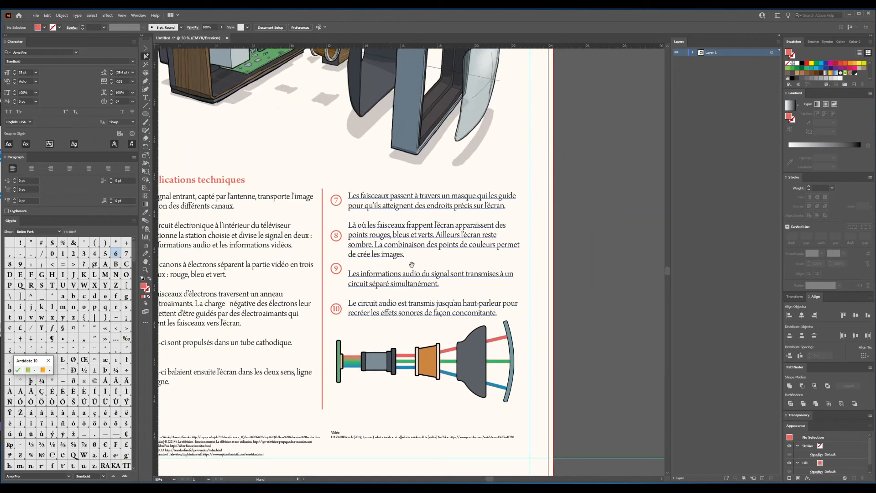
Step: Add a text label reading "Caisson" below the television illustration, with adjusted tracking
key("ctrl+minus")
key("ctrl+minus")
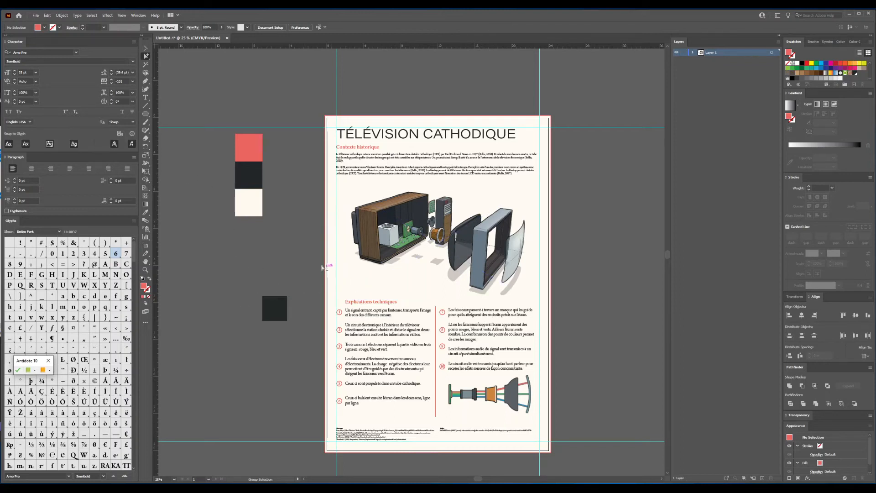
scroll(368, 286, "up", 1)
key("t")
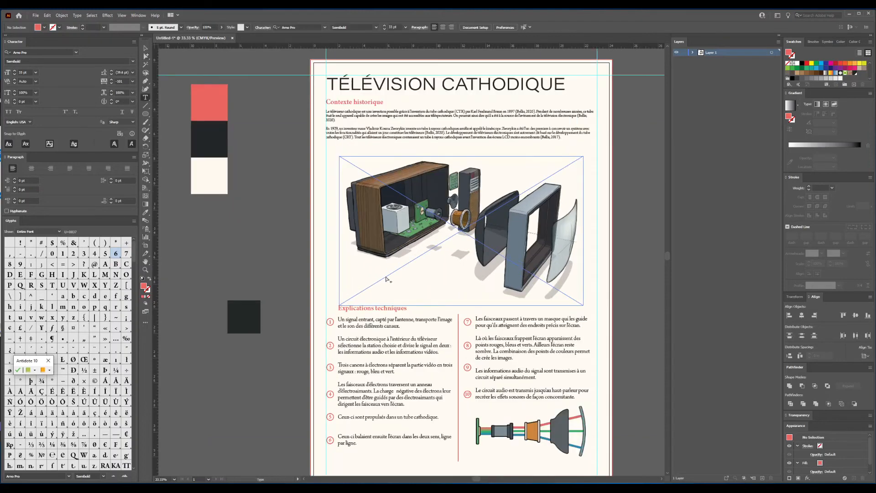
left_click(385, 275)
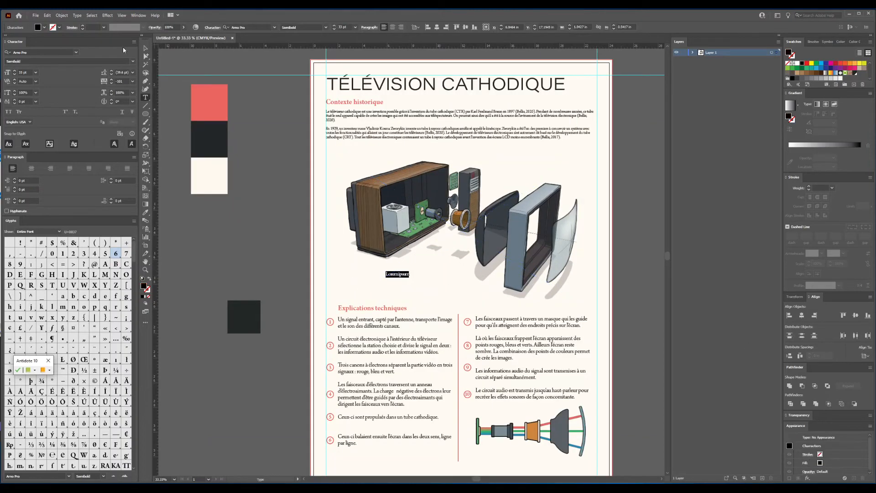
left_click(132, 82)
left_click(139, 136)
type("Causs")
key("BackSpace")
key("BackSpace")
key("BackSpace")
type("isson")
key("ctrl+=")
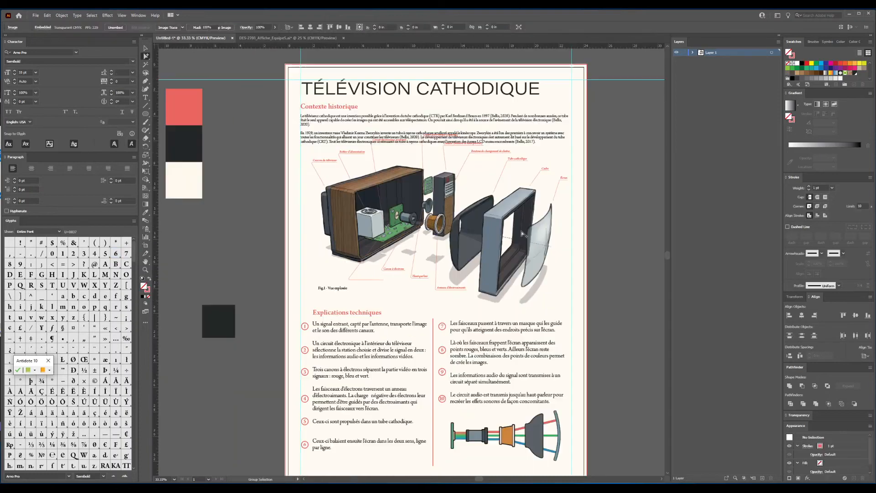
Step: Move the whole technical explanations block, with its badges, divider and tube diagram, down towards the sources
scroll(570, 175, "down", 1)
left_click_drag(563, 172, 553, 163)
double_click(438, 186)
left_click(586, 301)
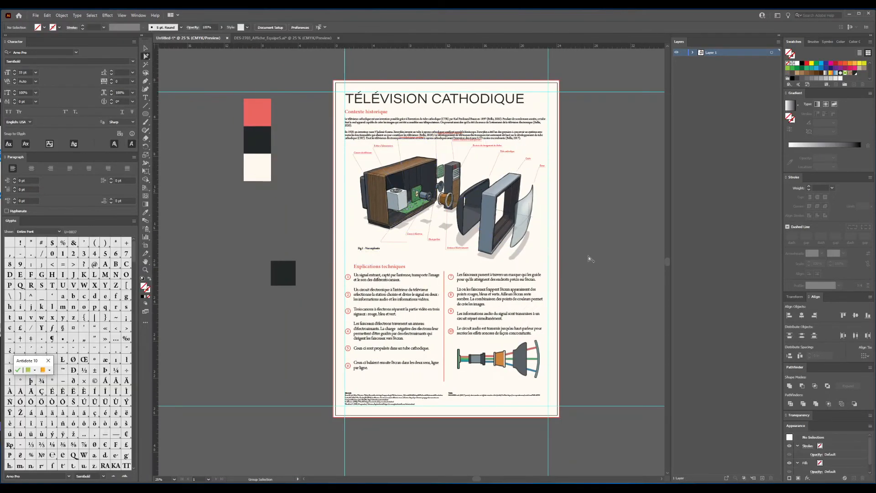
left_click_drag(313, 388, 547, 266)
left_click_drag(491, 293, 493, 305)
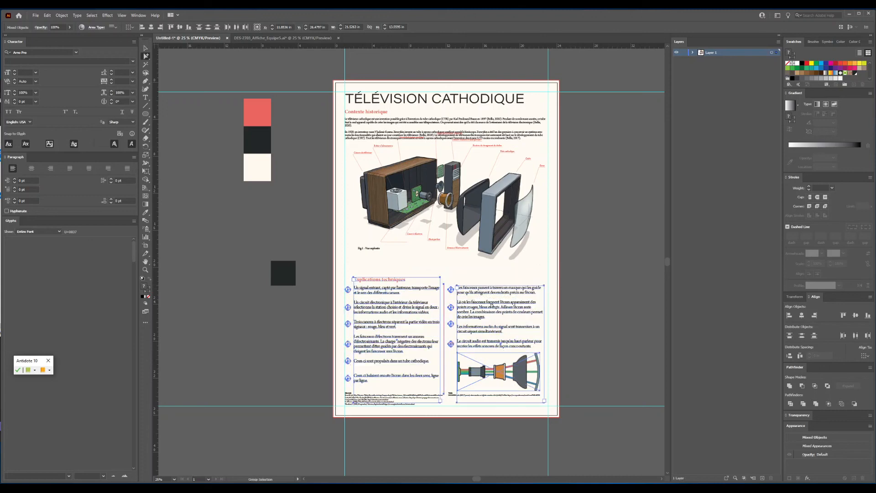
left_click(318, 158)
Step: Move the exploded television illustration with its labels and caption down, clear of the historical context text
left_click(402, 180)
key("v")
left_click_drag(457, 189, 472, 207)
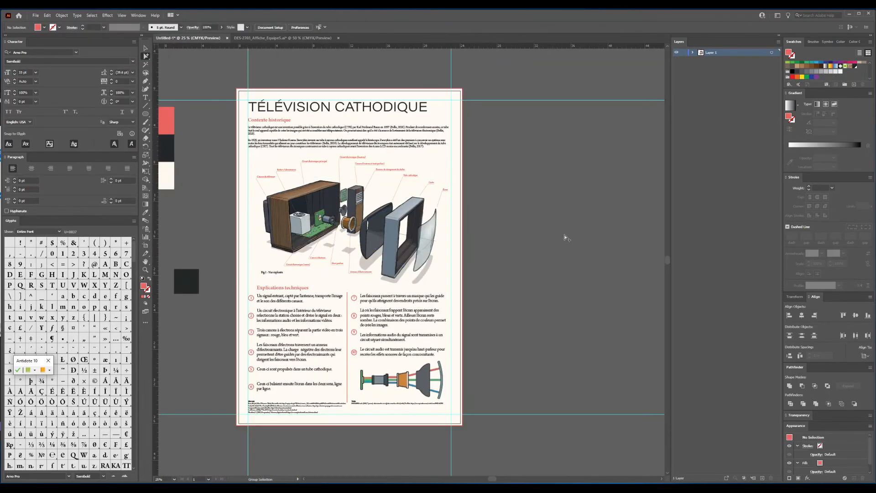
Step: Replace the caption below the exploded television illustration with a new text line reading "Fig. 1 - Vue explosée"
left_click_drag(279, 272, 205, 386)
key("Delete")
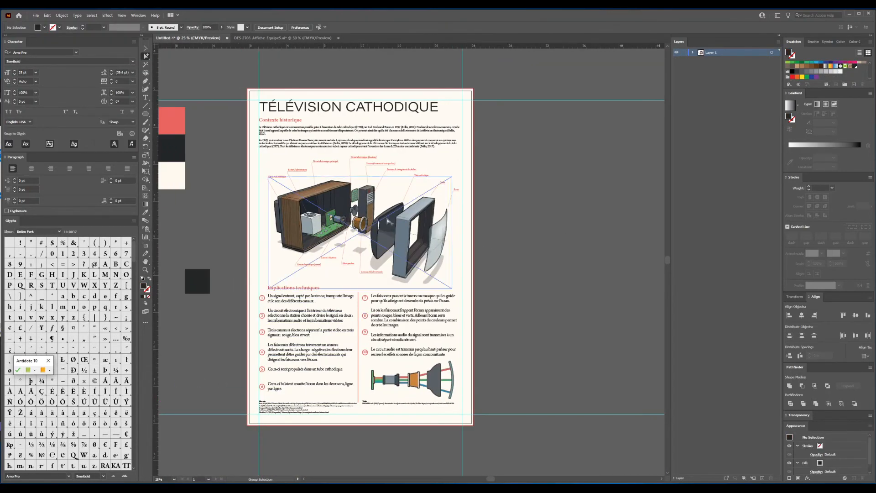
scroll(335, 236, "up", 2)
key("t")
left_click(280, 349)
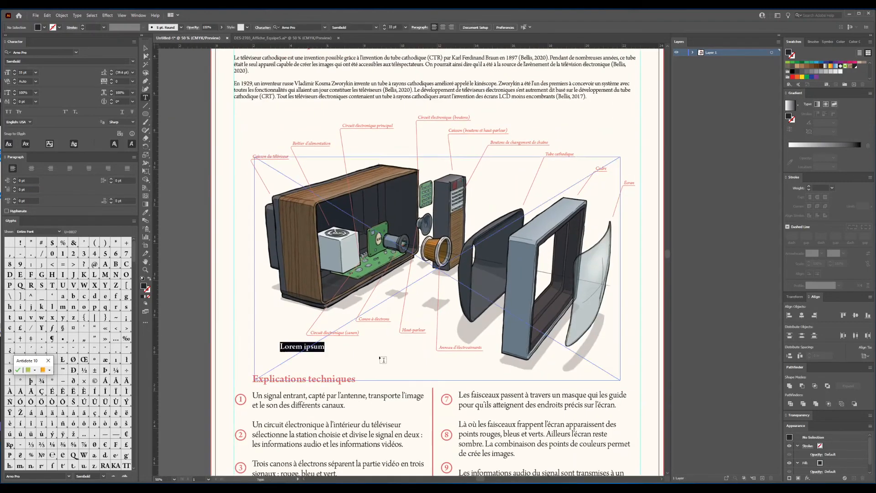
type("Fig. 1 - Vue explosée")
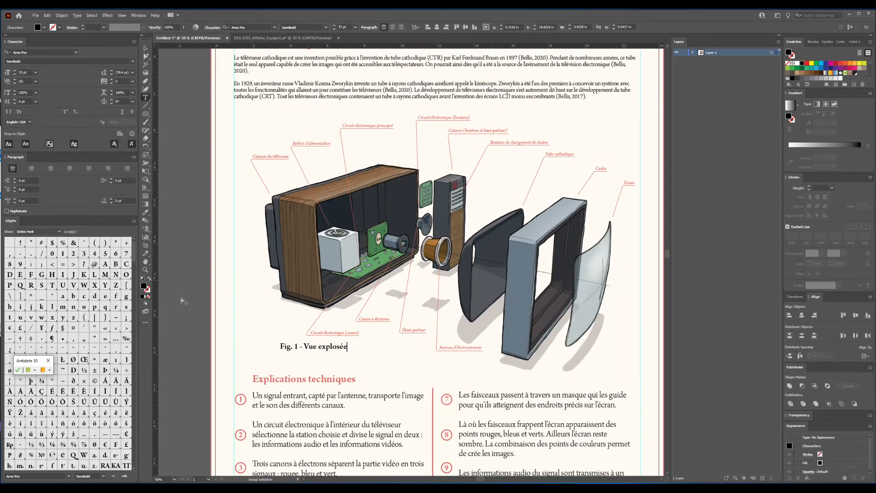
left_click(183, 301, "ctrl")
Step: Restyle the exploded view caption in the Display font style at 24 pt
left_click_drag(314, 347, 421, 378)
left_click(325, 28)
left_click(301, 69)
Step: Slightly resize the tube diagram and reword the copied caption below it as "Fig. 1 - Schéma des rayons lumineux"
scroll(342, 362, "down", 1)
left_click_drag(476, 403, 471, 401)
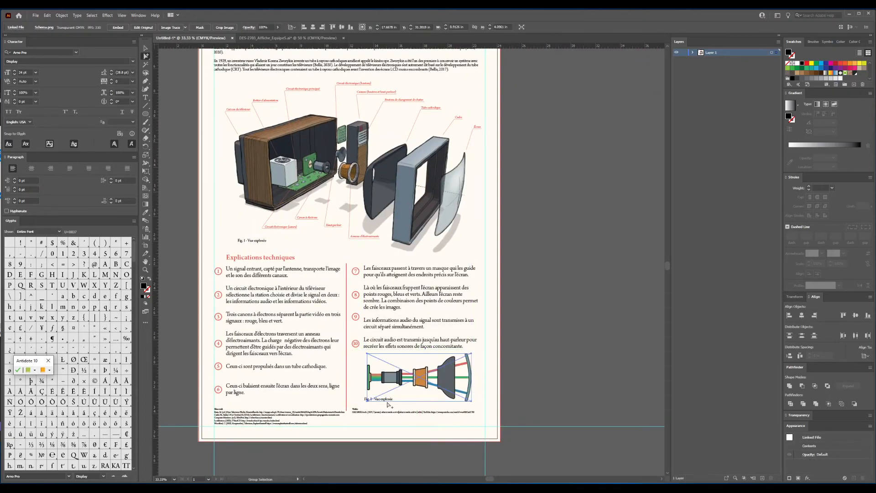
double_click(365, 399)
left_click_drag(374, 399, 393, 400)
type("Schéma des rayons lumineux")
left_click(581, 348, "ctrl")
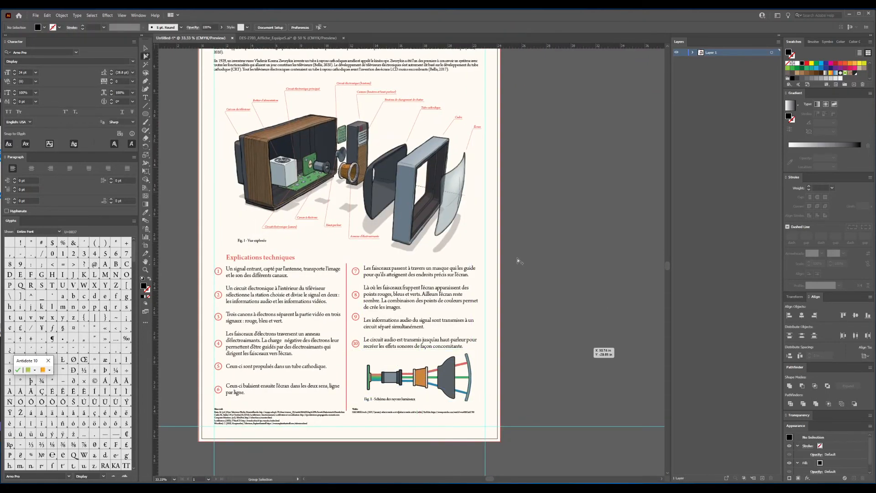
Step: Recolour the divider line between the explanation columns near-black and set its stroke weight to 1 pt
left_click(346, 296)
left_click_drag(346, 296, 344, 255)
left_click(59, 27)
left_click(17, 37)
left_click(171, 72, "ctrl")
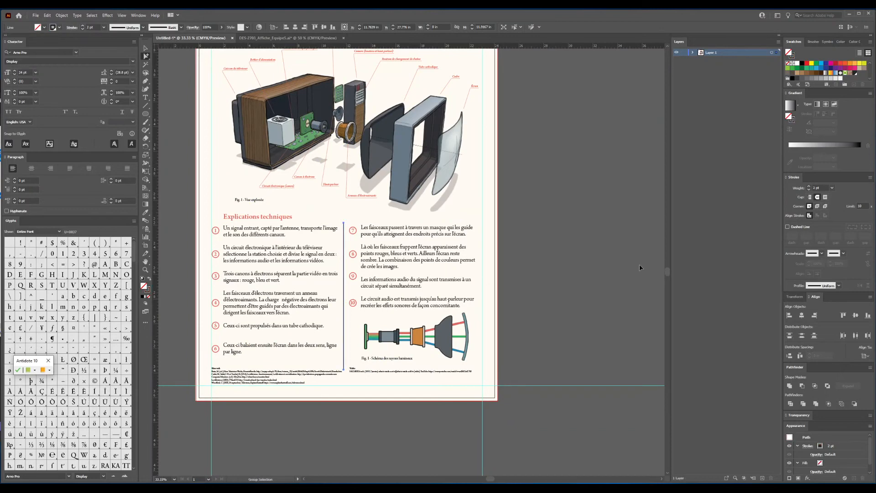
left_click(639, 268)
left_click(344, 283)
left_click(82, 29)
Step: Shorten the column divider so it ends above the sources, adjust its upper end slightly and deselect it
left_click(348, 364)
left_click(344, 368)
left_click_drag(343, 370, 344, 360, "shift")
left_click_drag(344, 223, 344, 224, "shift")
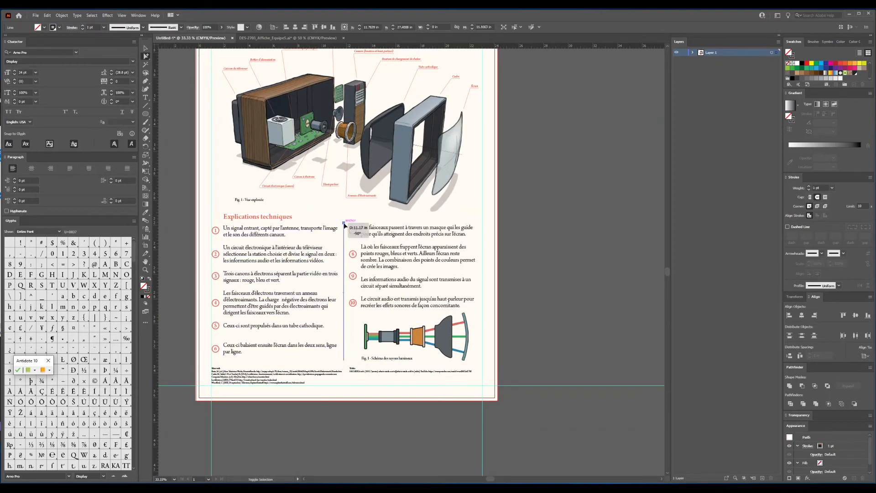
left_click(528, 230)
Step: Delete the coral, near-black and cream palette swatches and the separate dark square beside the artboard
scroll(527, 229, "down", 1)
left_click_drag(564, 211, 589, 257)
scroll(481, 169, "up", 1)
scroll(484, 177, "down", 1)
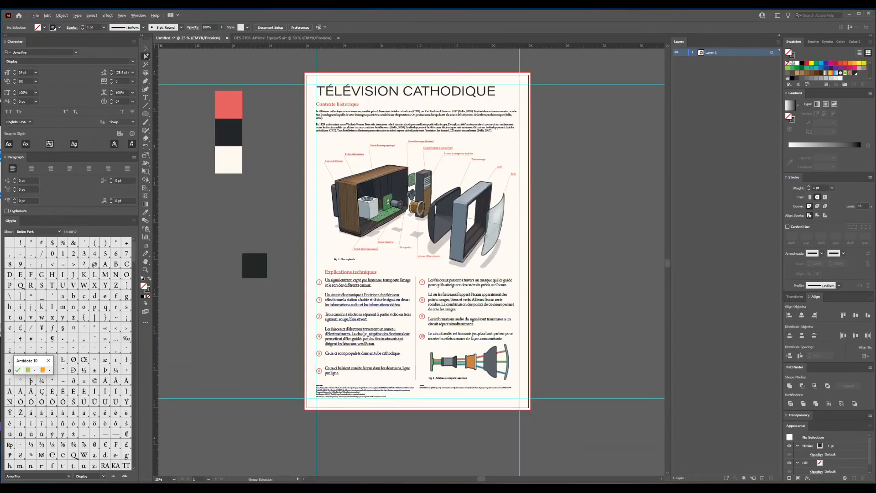
scroll(264, 318, "down", 1)
left_click_drag(273, 308, 226, 141)
key("Delete")
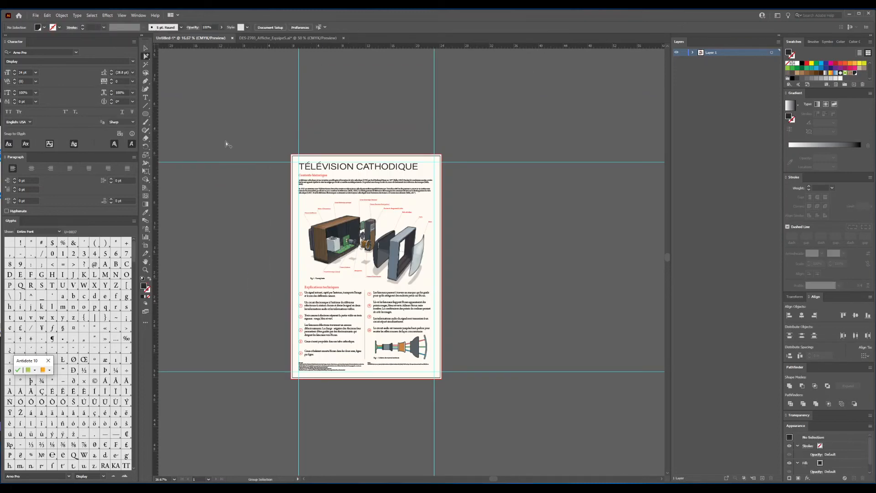
Step: Save the poster as an Illustrator document named Affiche_capsule in the Affiche folder, using the Illustrator 2020 version
left_click(36, 16)
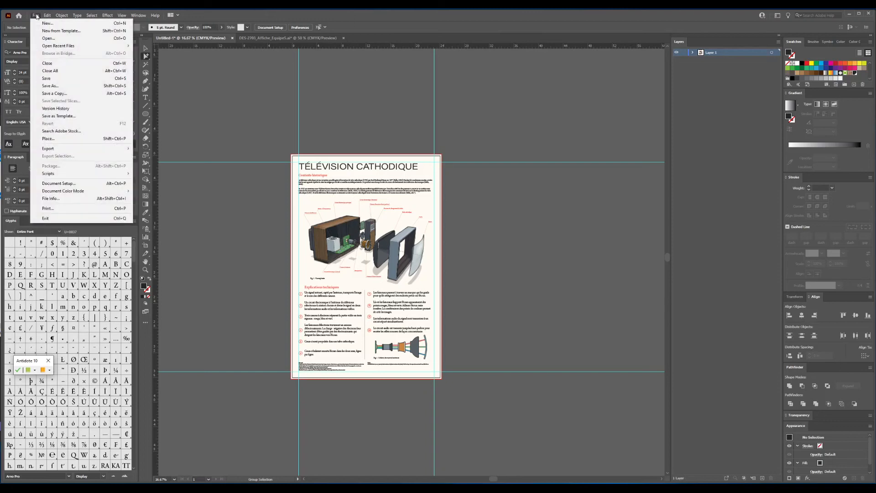
left_click(56, 79)
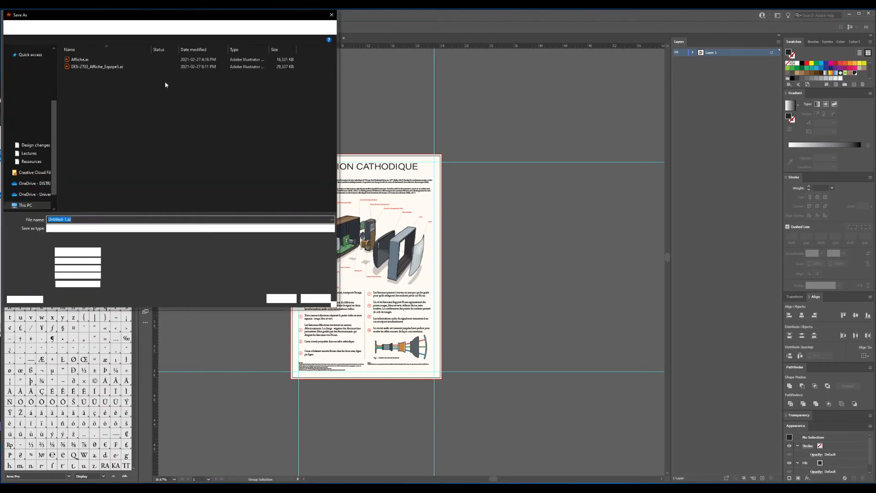
type("A")
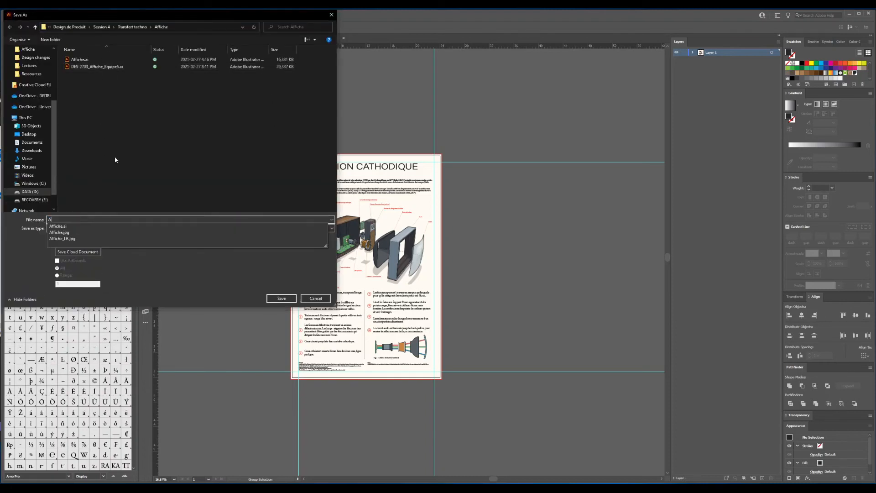
type("ffiche_capsule")
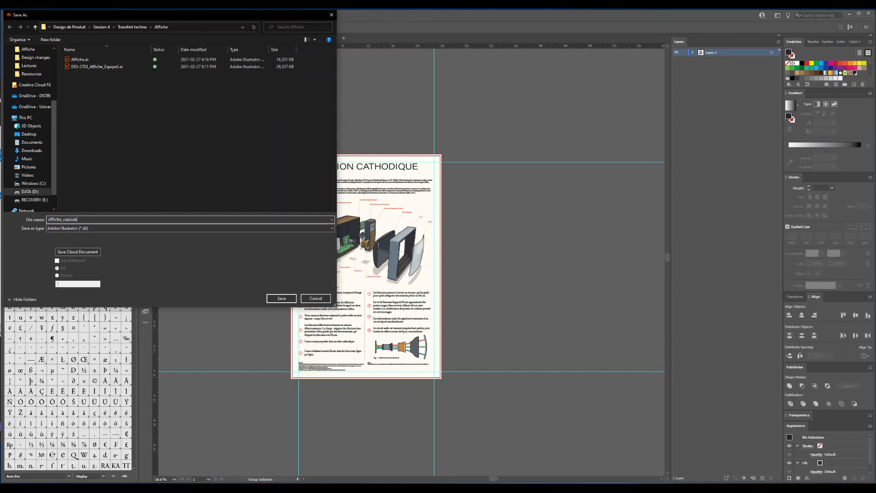
key("Return")
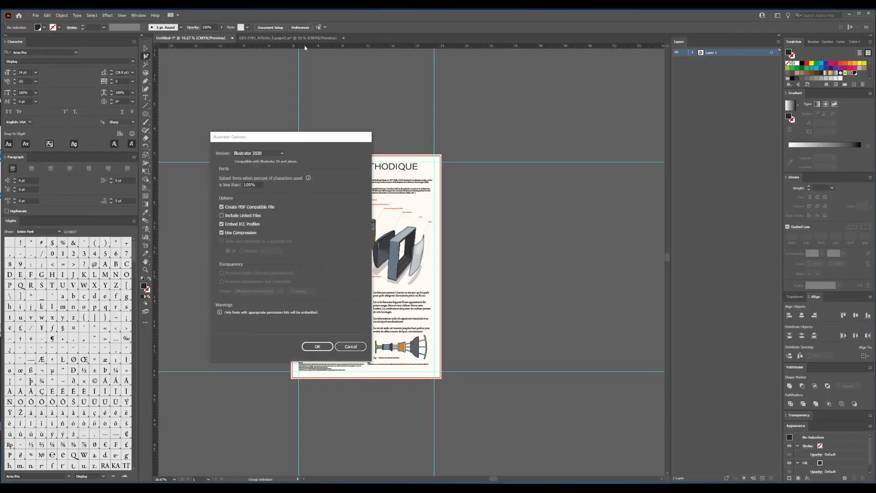
left_click(330, 345)
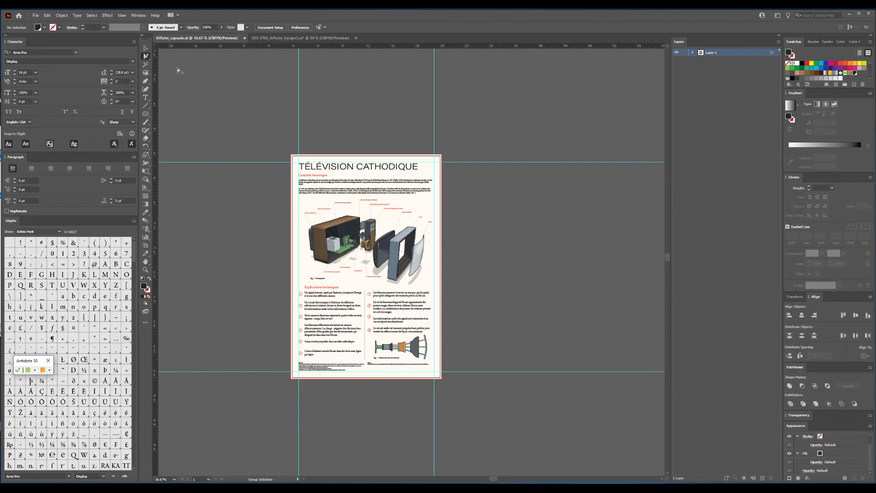
Step: Save the poster under the name Affiche_impression in Adobe PDF format
left_click(35, 15)
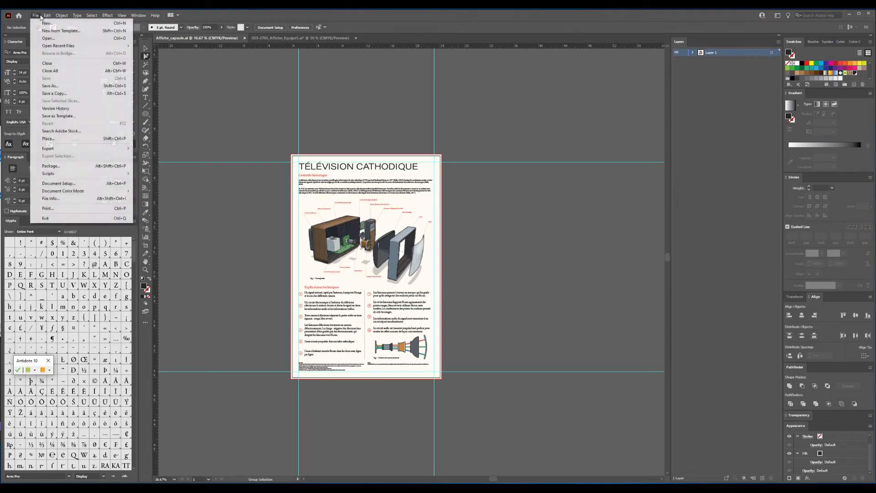
left_click(56, 88)
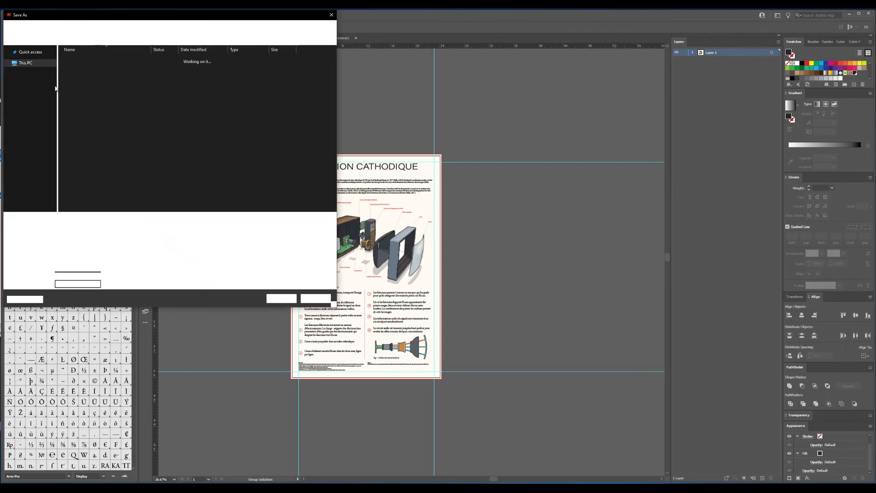
left_click(91, 229)
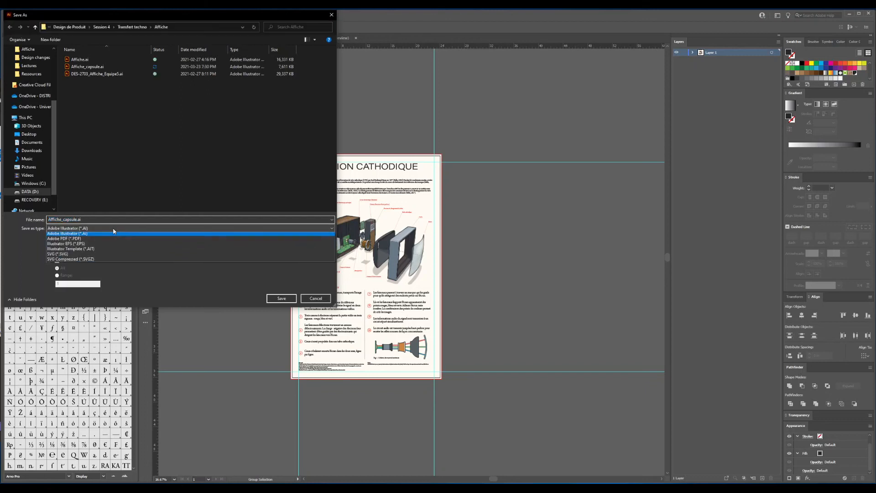
left_click(89, 237)
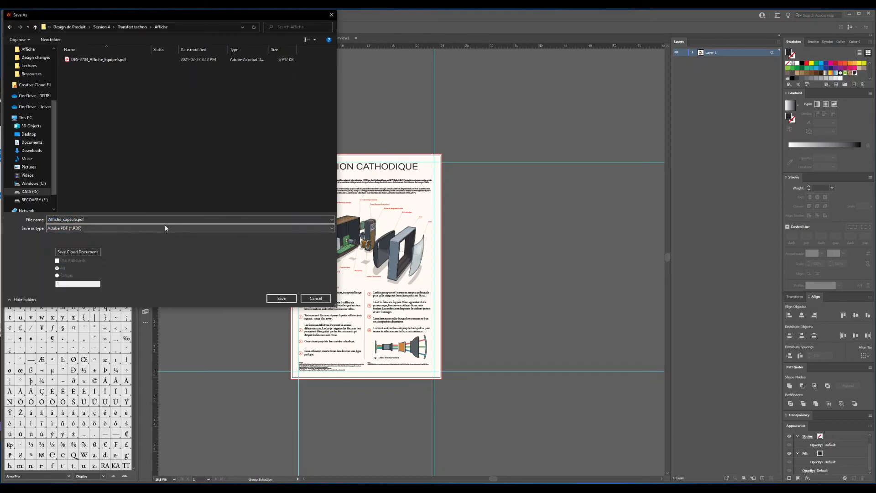
left_click(61, 220)
left_click_drag(64, 219, 80, 220)
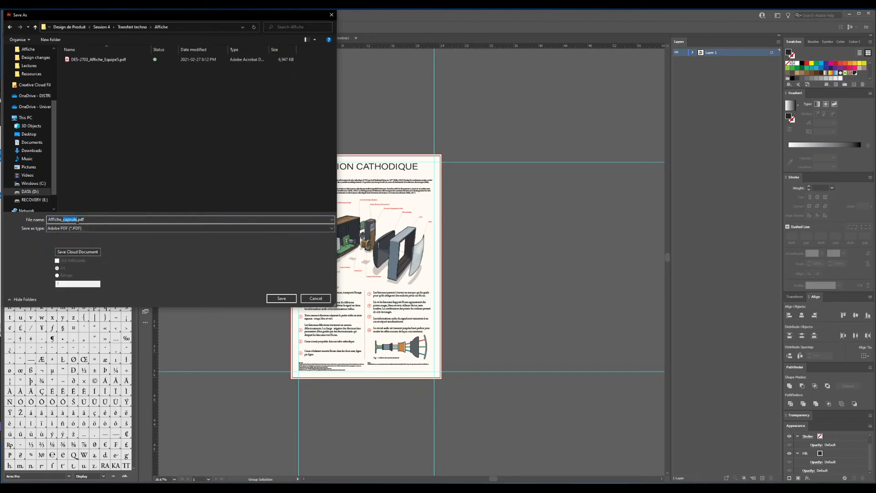
type("impression")
key("Return")
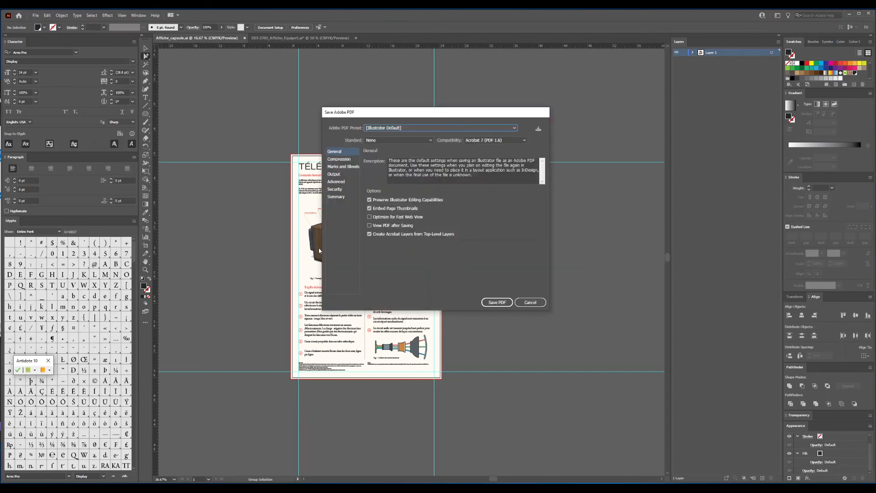
Step: Choose the PDF/X-4:2008 preset for the print file and review its image compression settings
left_click(406, 128)
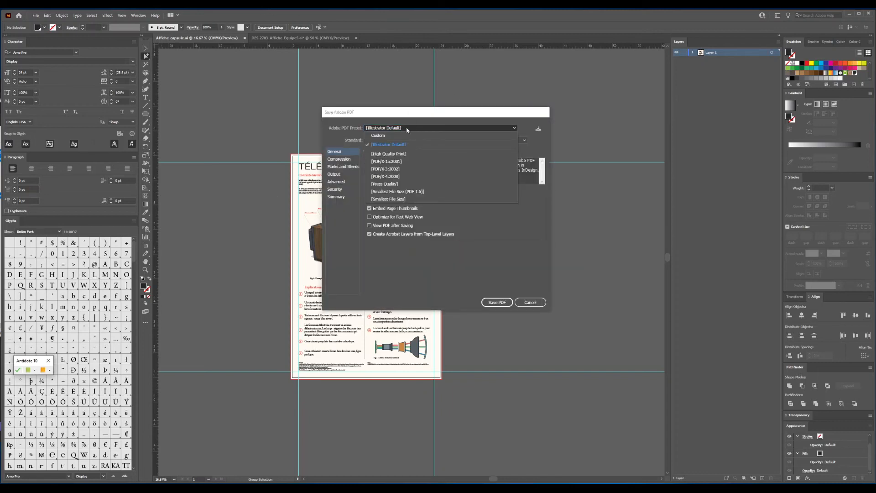
left_click(408, 177)
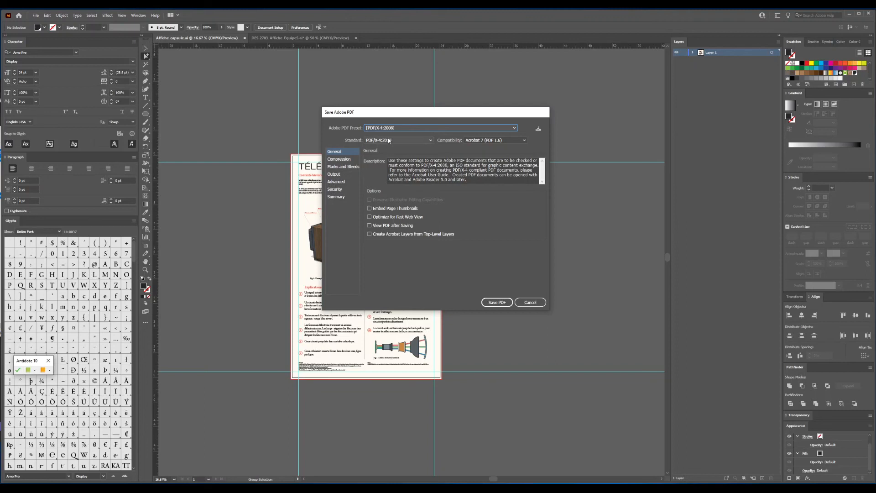
left_click(347, 160)
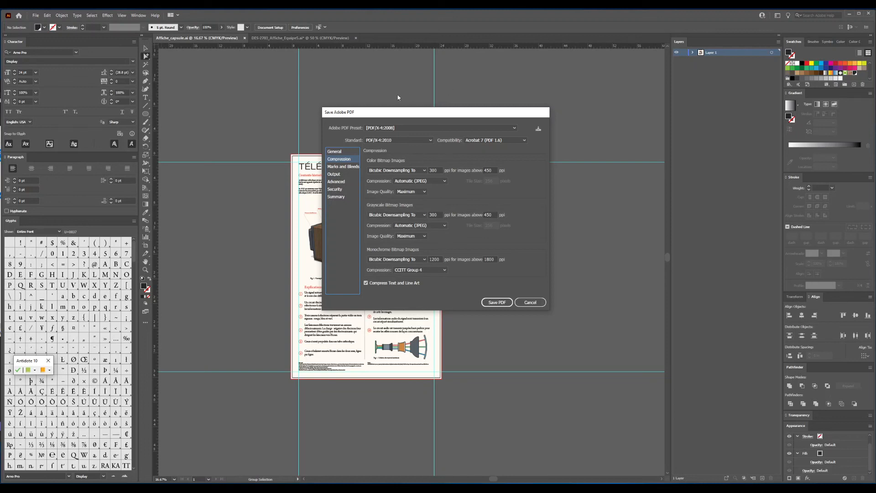
Step: Include the document bleed settings and trim marks in the PDF, then save it despite the reduced editing capabilities
left_click(344, 166)
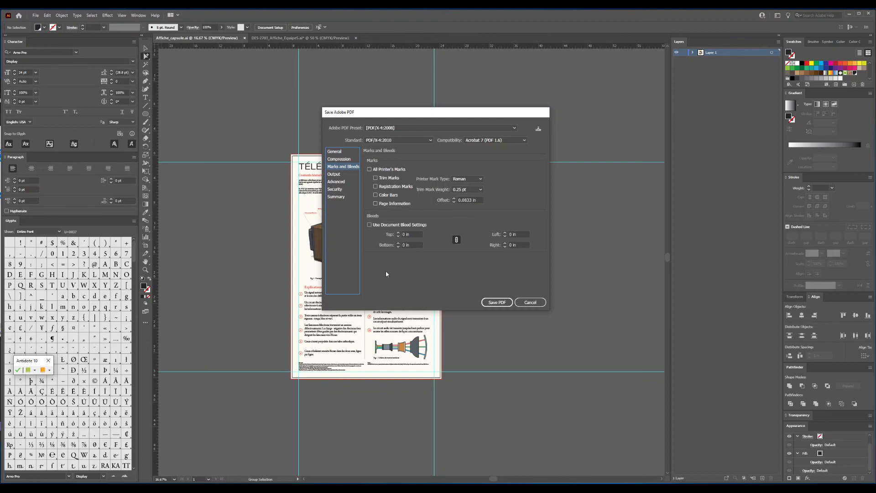
left_click(400, 226)
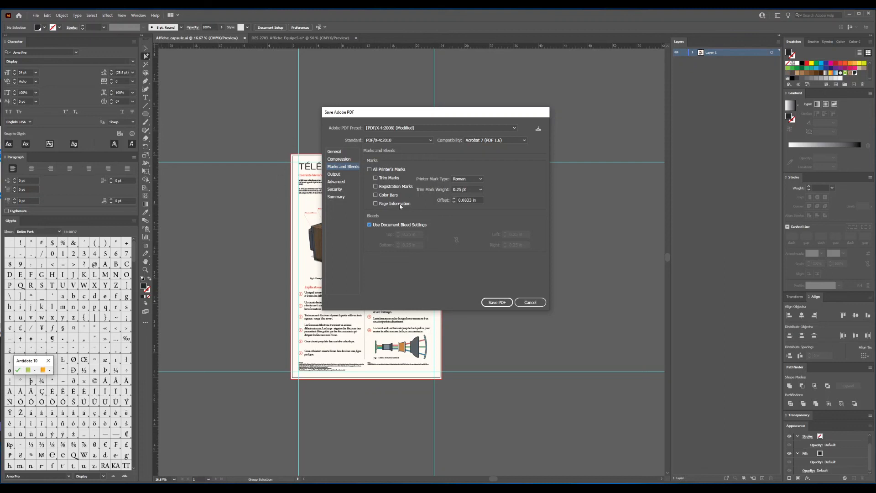
left_click(391, 178)
left_click(497, 303)
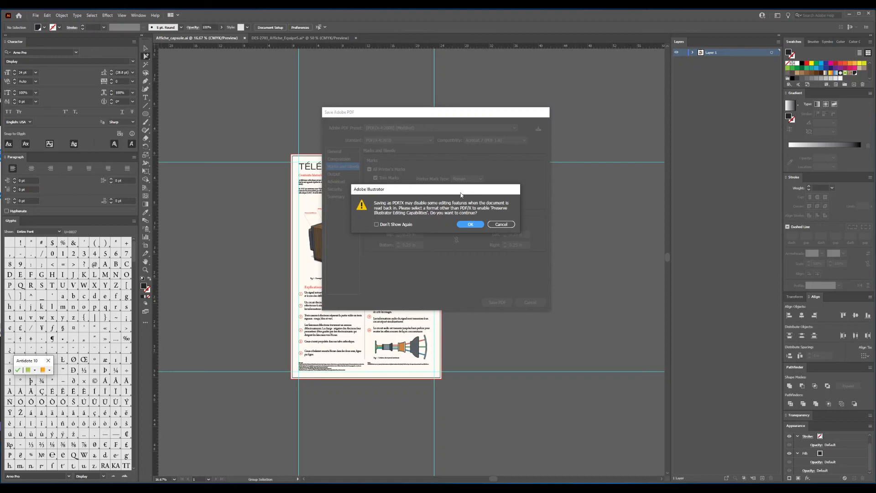
left_click(469, 225)
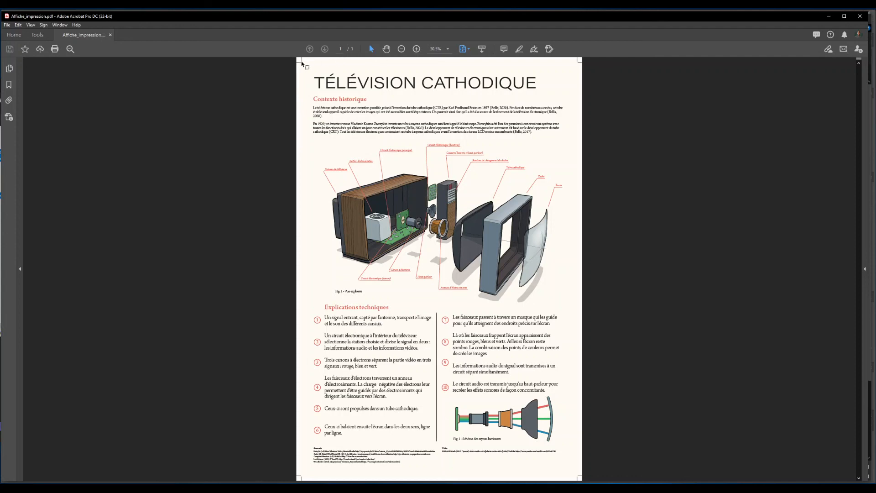
Step: Inspect the exported Affiche_impression.pdf in Adobe Acrobat, checking the corner trim marks up close and the whole page
left_click(416, 49)
left_click(416, 49)
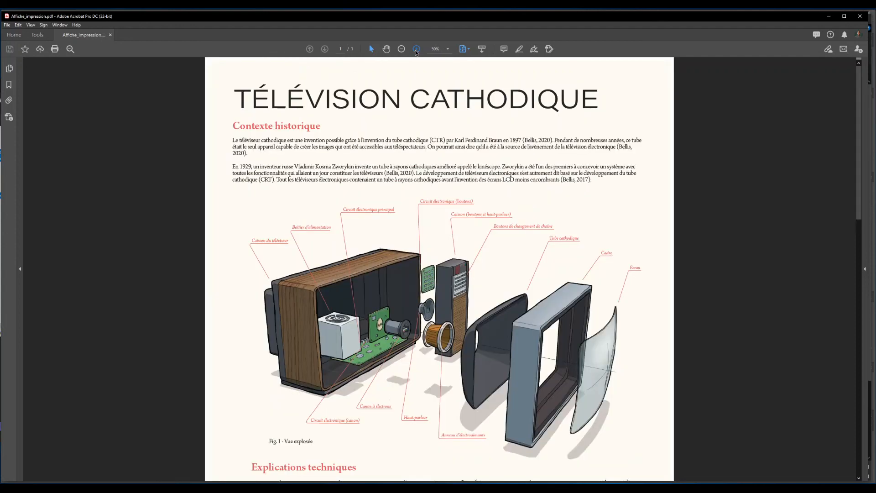
left_click(415, 49)
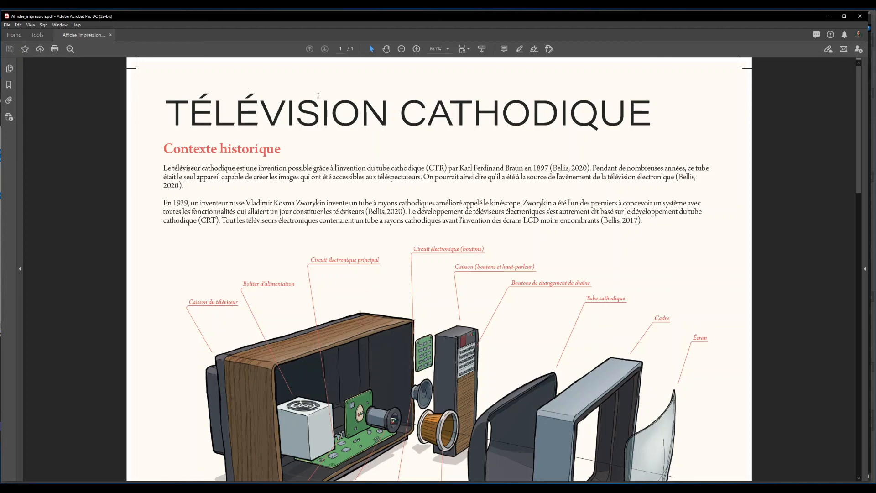
scroll(556, 226, "down", 3, "ctrl")
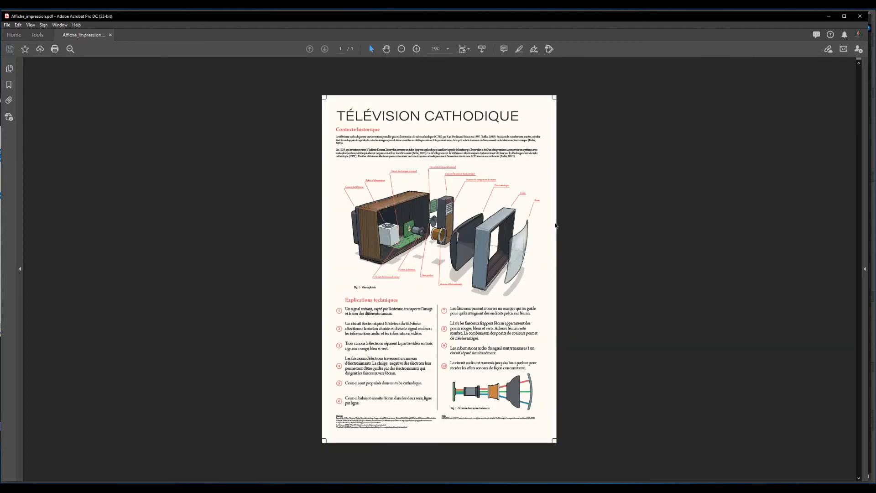